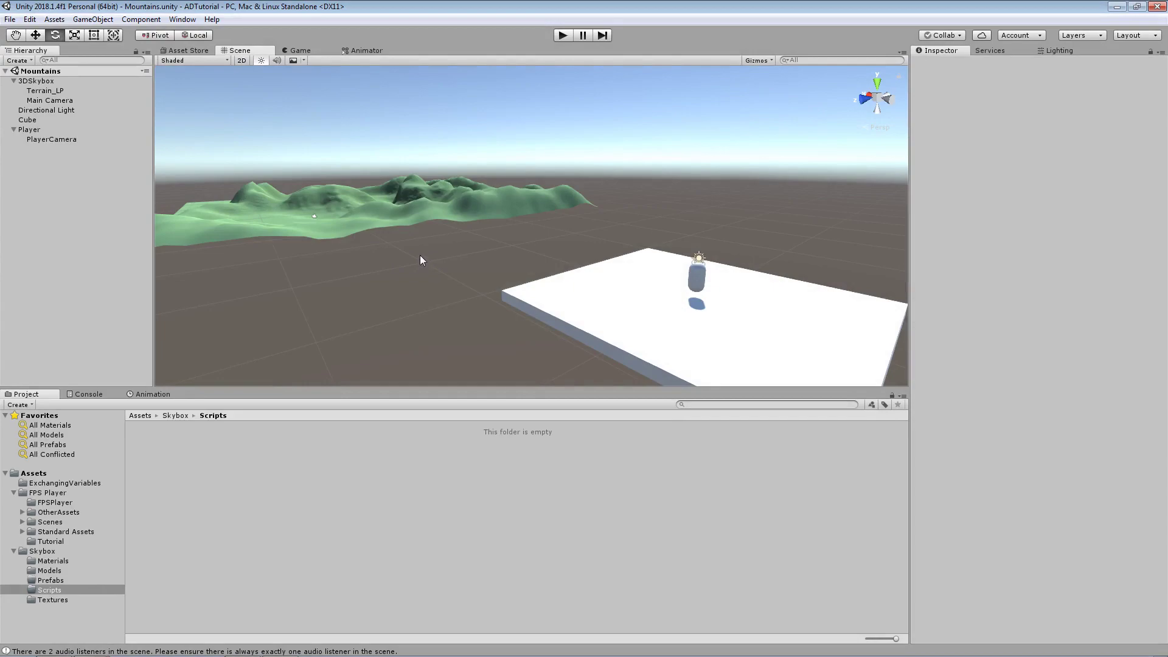
Examine the white platform cube and the Player capsule standing on it in the scene
{"action": "left_click", "coordinate": [560, 300]}
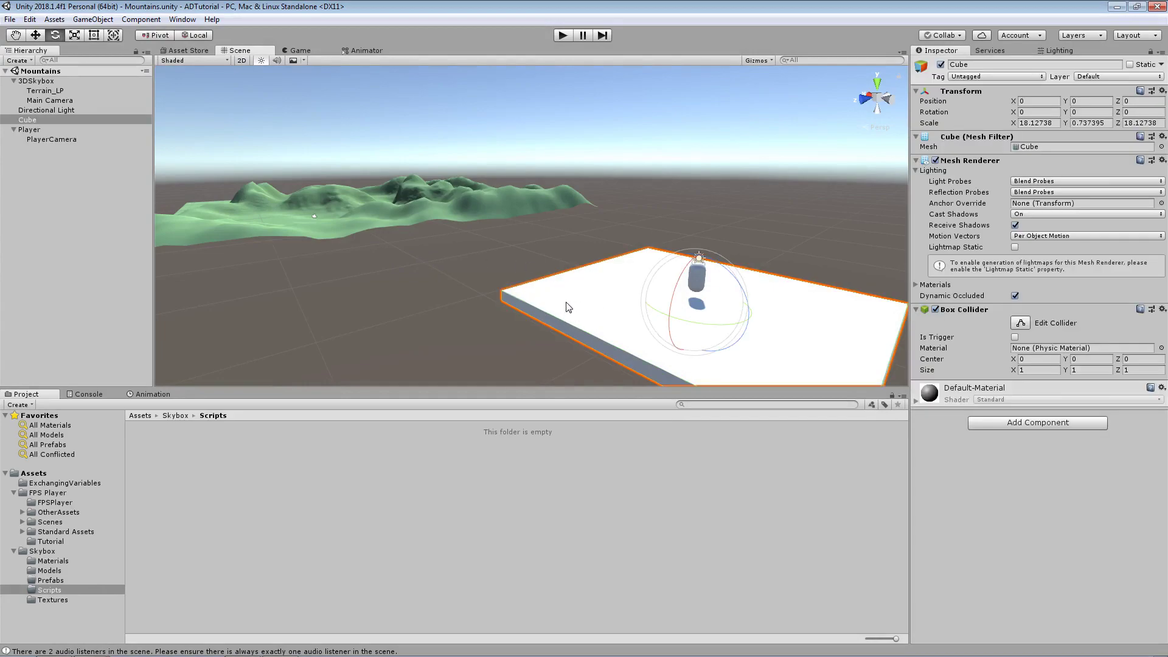
{"action": "left_click_drag", "start_coordinate": [538, 296], "coordinate": [615, 315], "text": "alt"}
{"action": "key", "text": "w"}
{"action": "right_click_drag", "start_coordinate": [614, 315], "coordinate": [520, 275]}
{"action": "key", "text": "d"}
{"action": "key", "text": "s"}
{"action": "left_click", "coordinate": [538, 253]}
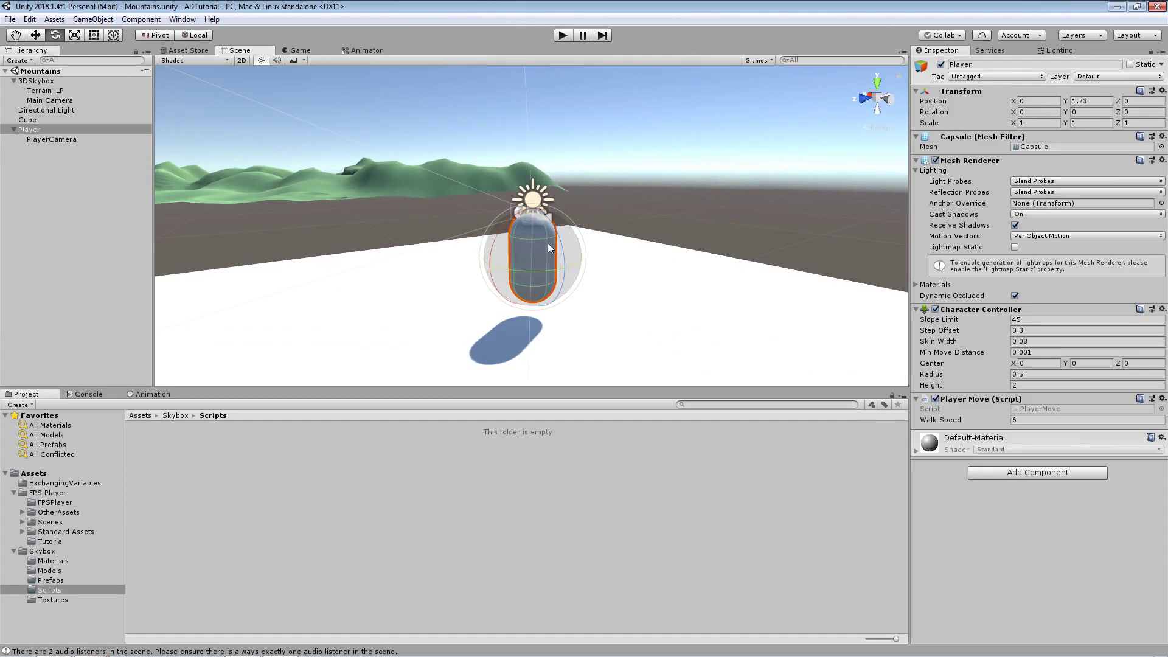
{"action": "key", "text": "w"}
{"action": "right_click_drag", "start_coordinate": [548, 243], "coordinate": [574, 229]}
{"action": "left_click", "coordinate": [494, 254]}
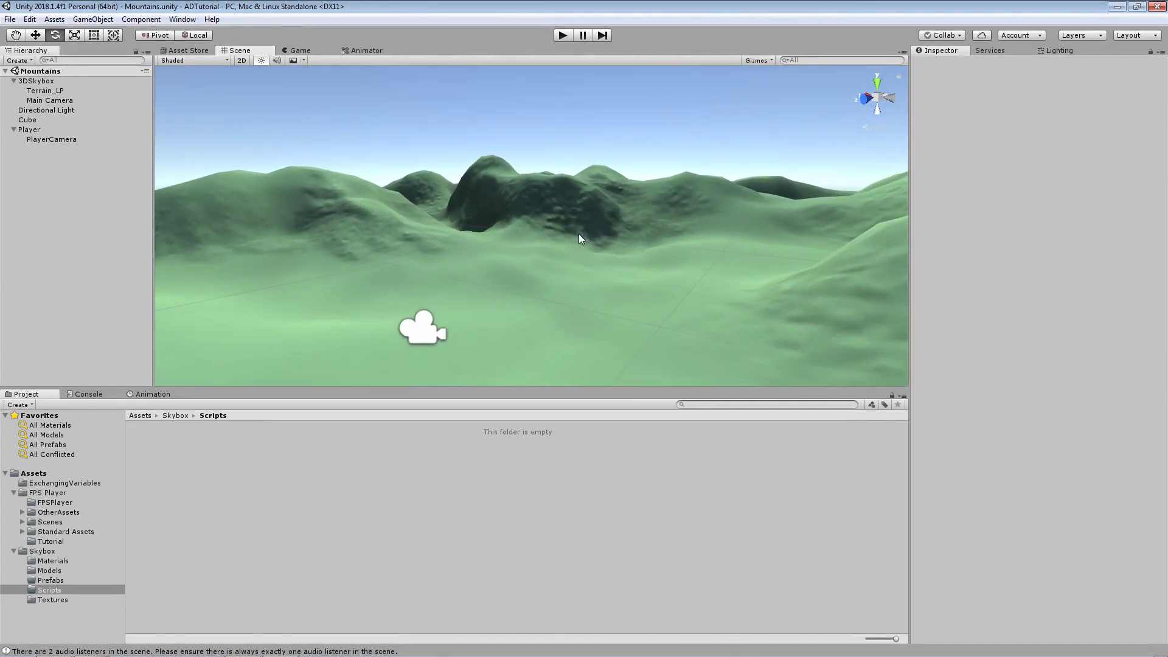
Examine the Terrain_LP mountains and the Main Camera placed among them, comparing them with the player's platform
{"action": "left_click", "coordinate": [579, 233]}
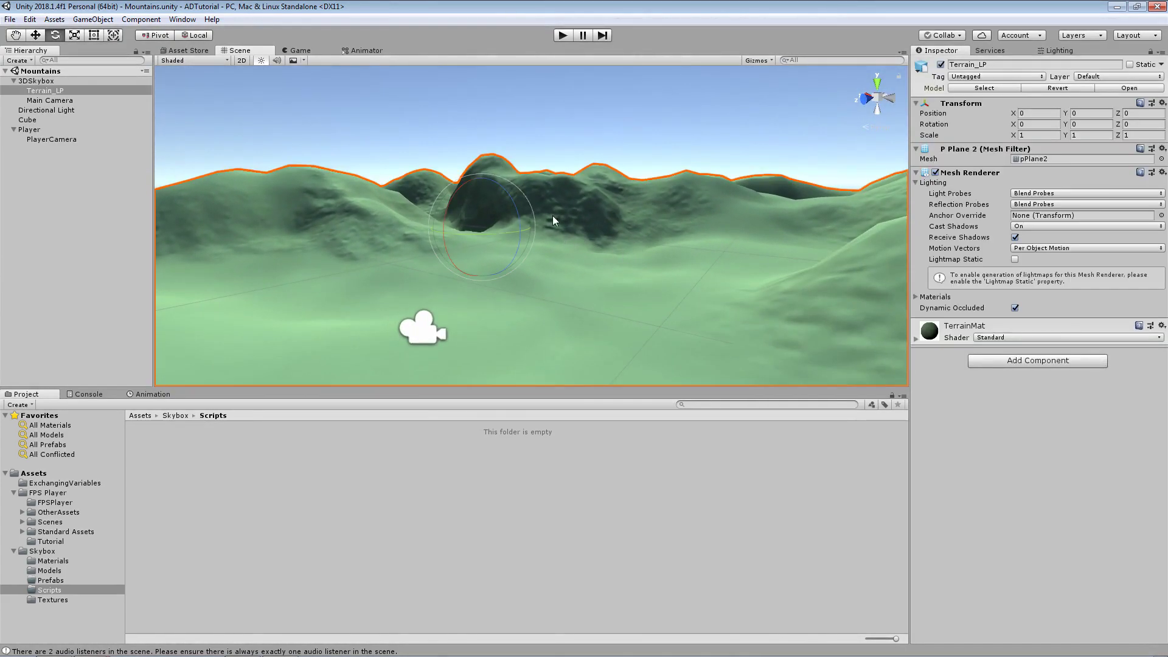
{"action": "left_click", "coordinate": [422, 332]}
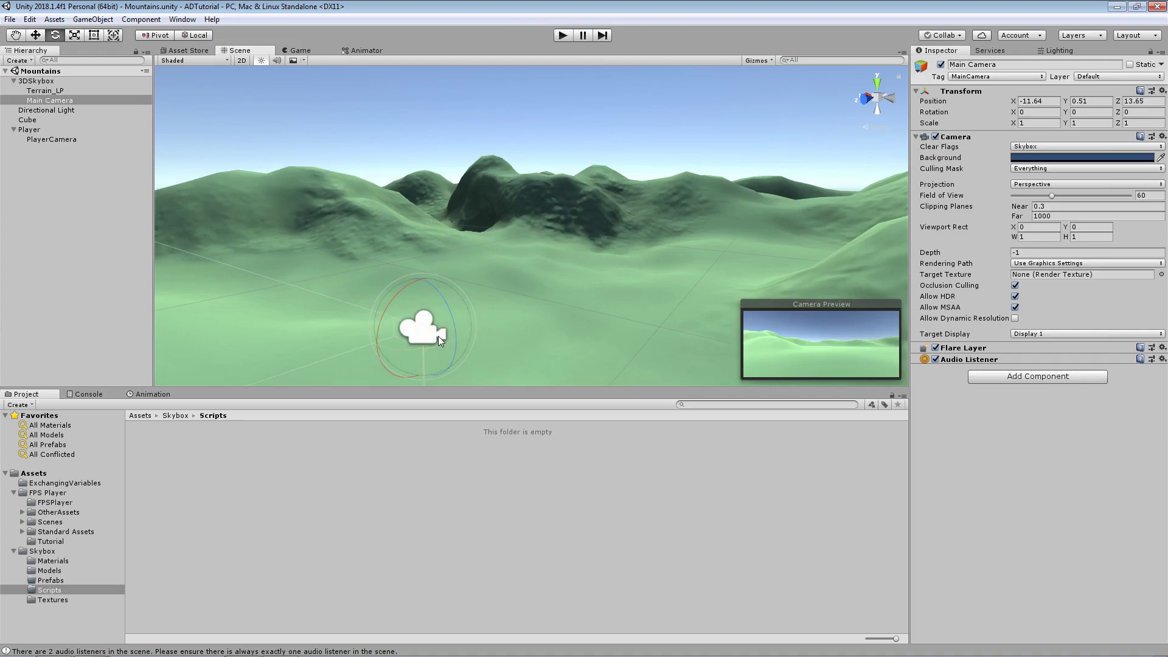
{"action": "right_click_drag", "start_coordinate": [438, 336], "coordinate": [519, 253]}
{"action": "left_click_drag", "start_coordinate": [507, 312], "coordinate": [385, 304]}
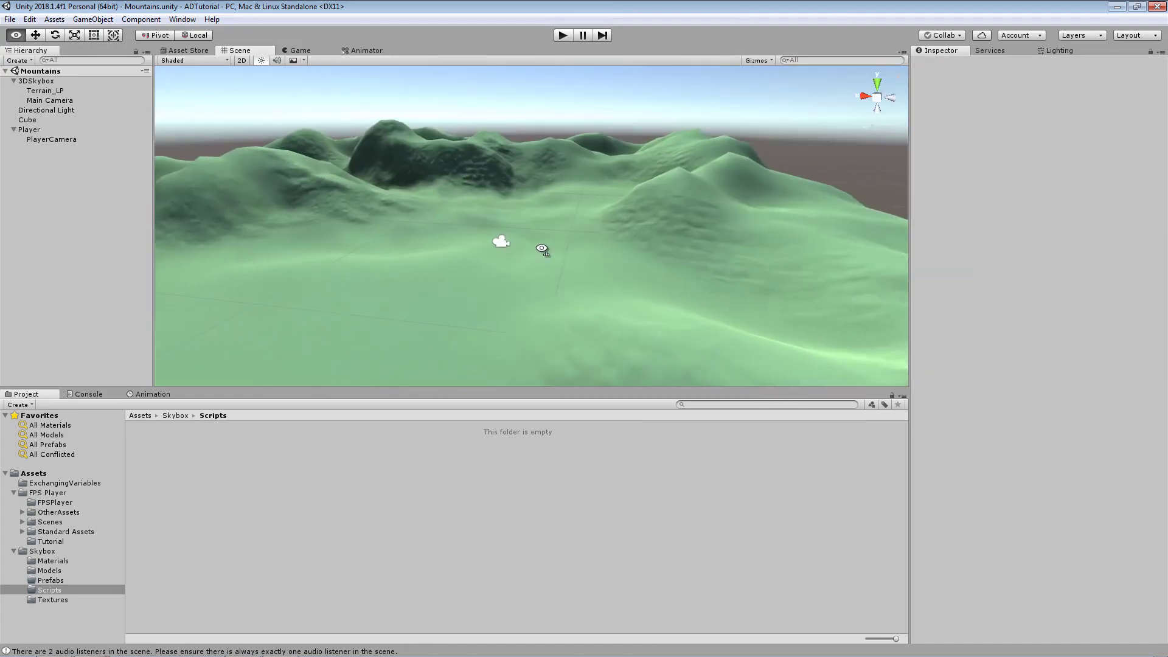
{"action": "right_click_drag", "start_coordinate": [543, 249], "coordinate": [633, 215]}
{"action": "key", "text": "w"}
{"action": "left_click", "coordinate": [506, 262]}
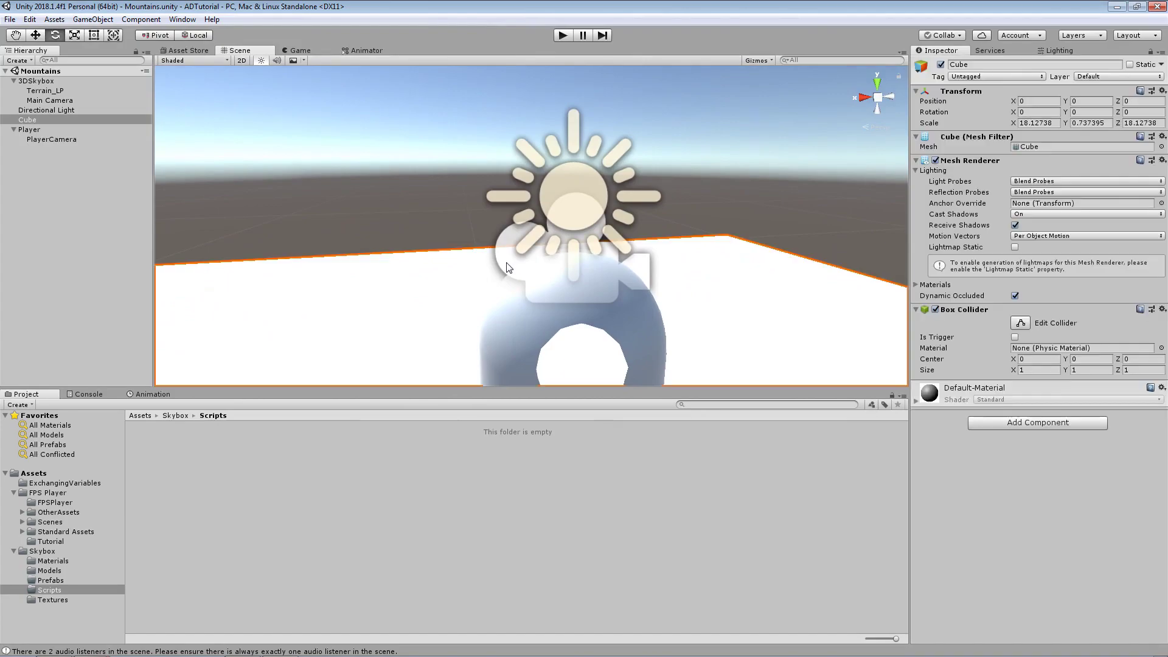
{"action": "left_click", "coordinate": [496, 244]}
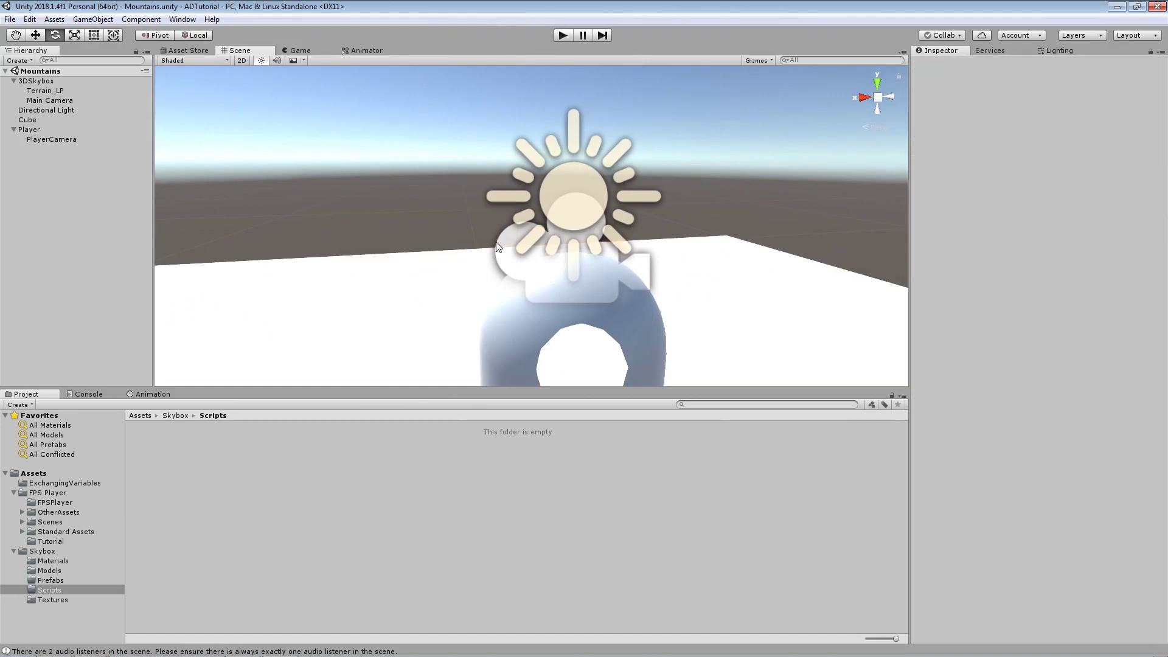
Check the console's audio listener message and remove the Audio Listener component from the skybox's Main Camera
{"action": "left_click", "coordinate": [89, 396]}
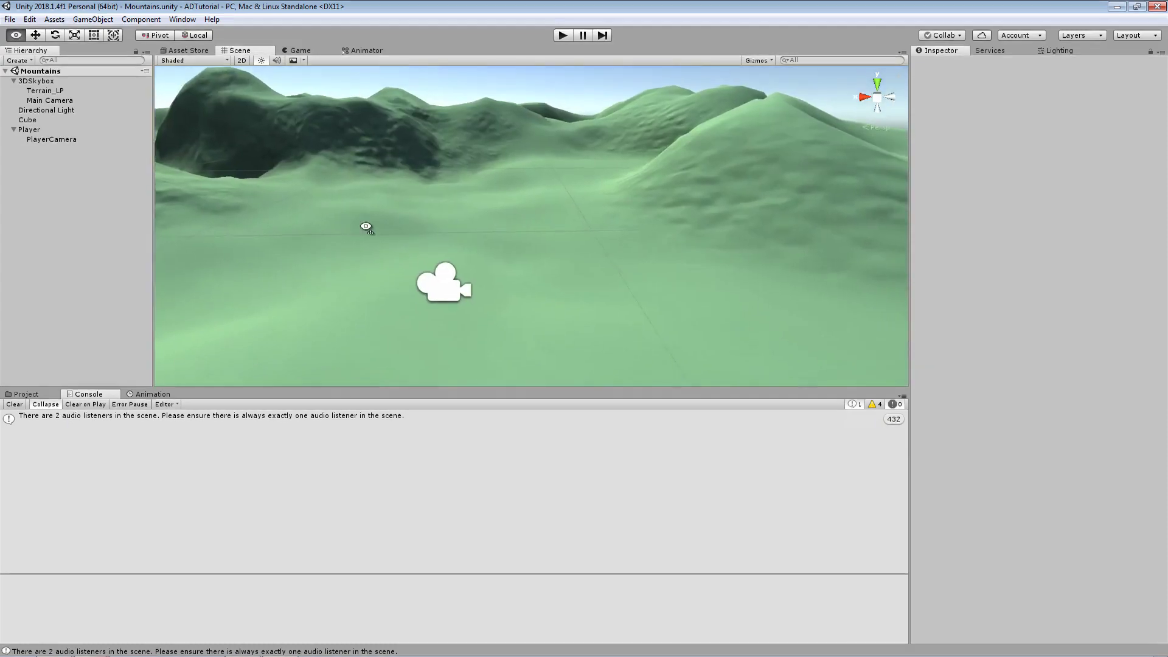
{"action": "right_click_drag", "start_coordinate": [367, 226], "coordinate": [372, 224]}
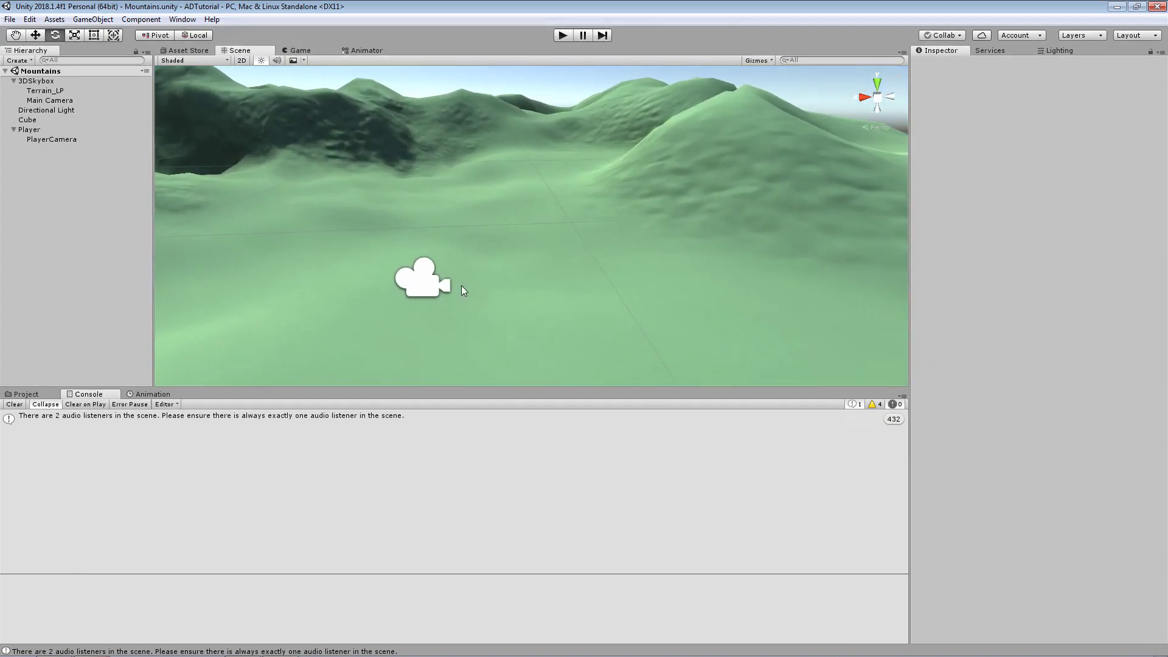
{"action": "right_click_drag", "start_coordinate": [461, 286], "coordinate": [474, 162]}
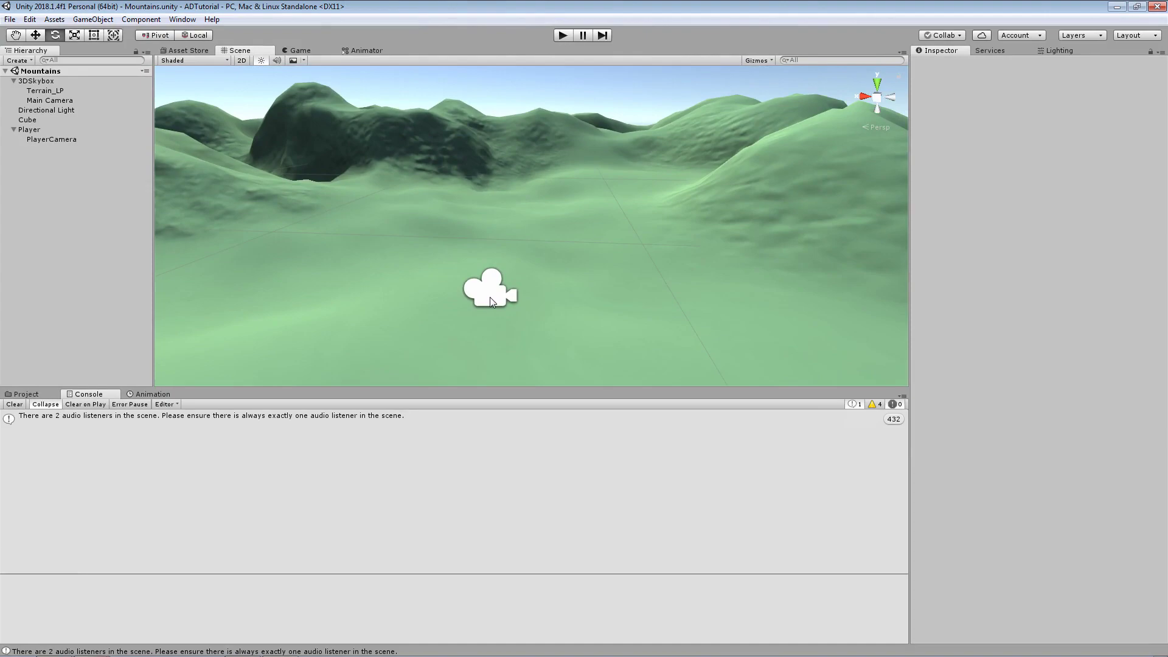
{"action": "left_click", "coordinate": [491, 297]}
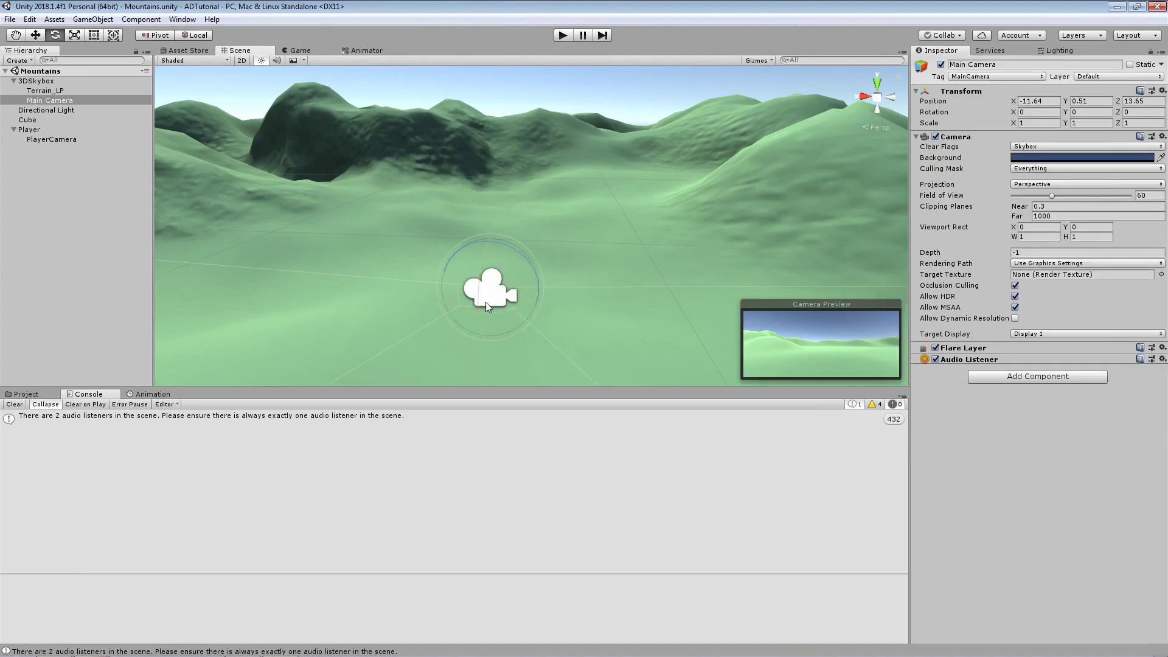
{"action": "right_click", "coordinate": [985, 363]}
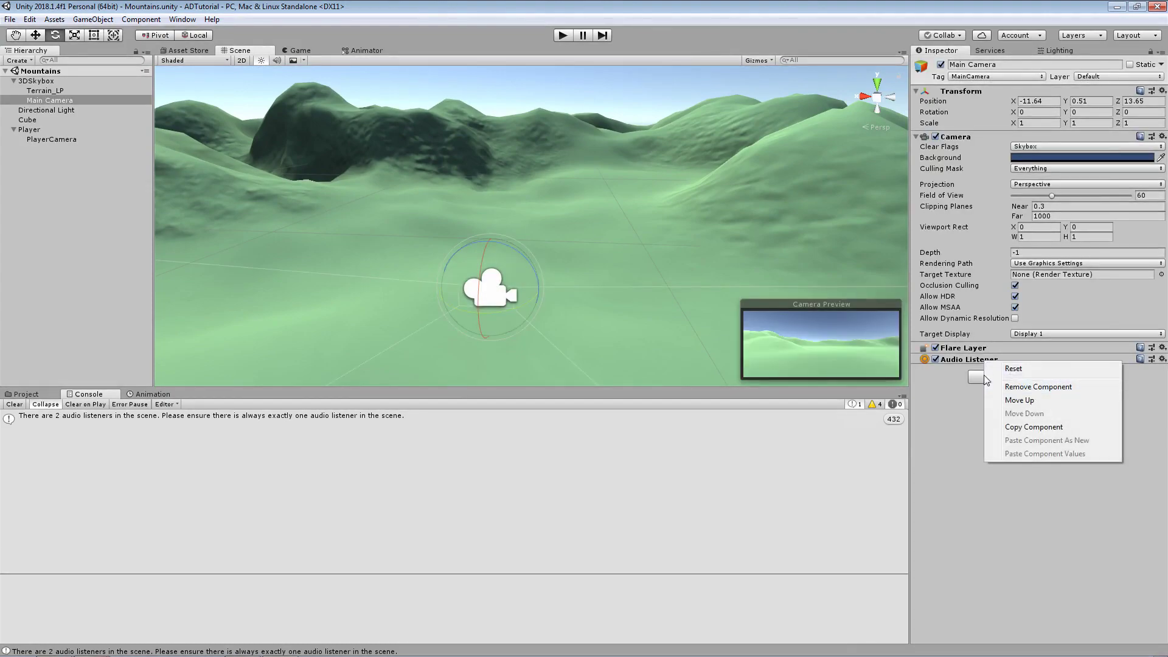
{"action": "left_click", "coordinate": [1034, 390]}
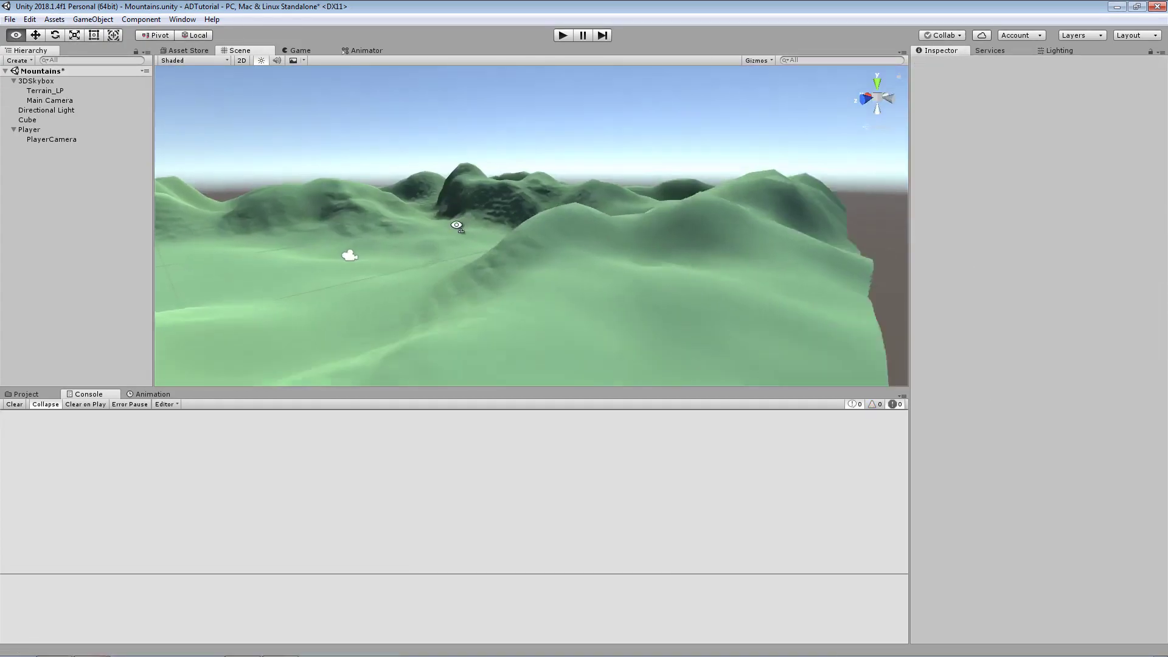
Run the scene to check which camera's view is rendered, and stop it again
{"action": "left_click_drag", "start_coordinate": [459, 225], "coordinate": [500, 230], "text": "alt"}
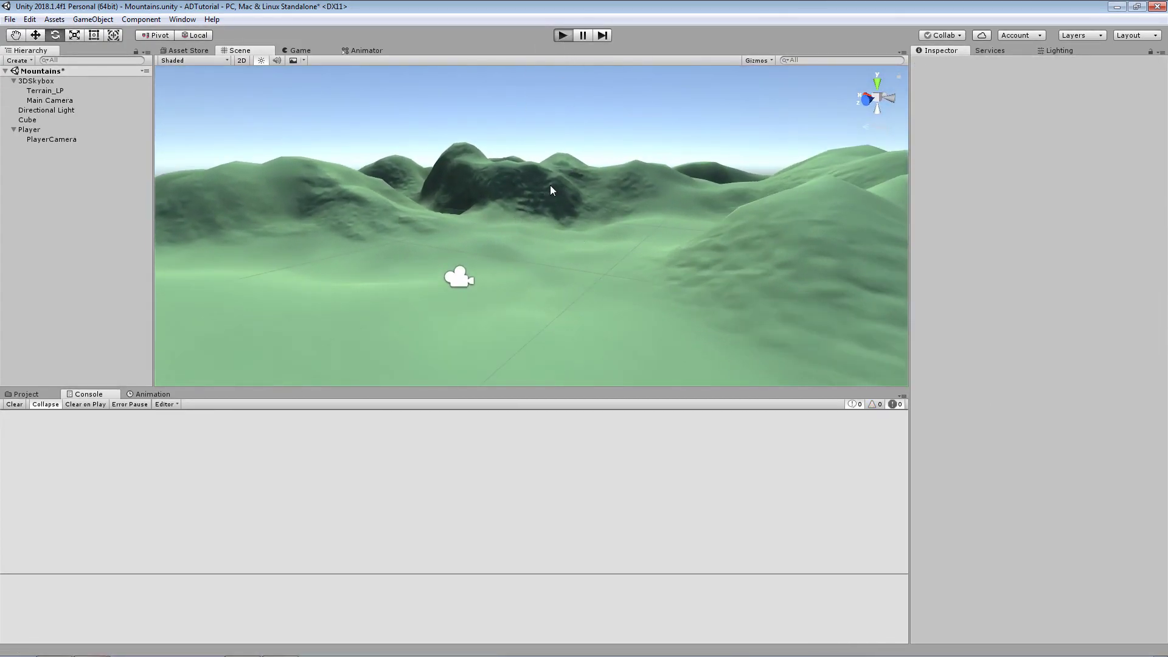
{"action": "key", "text": "ctrl+p"}
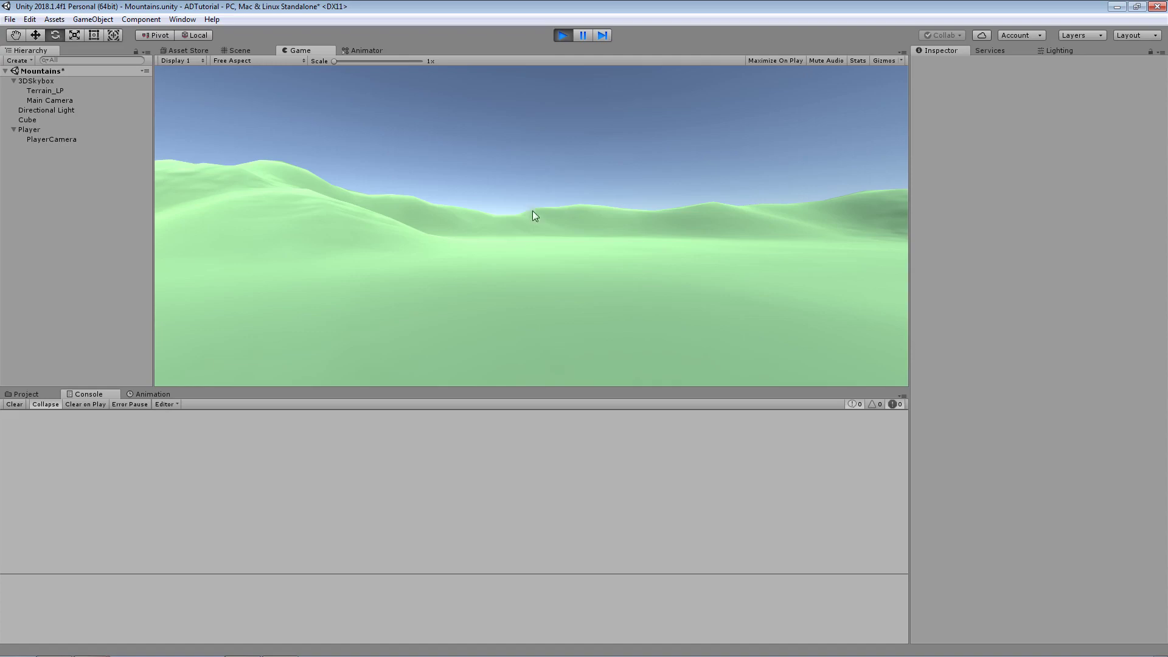
{"action": "left_click", "coordinate": [563, 35]}
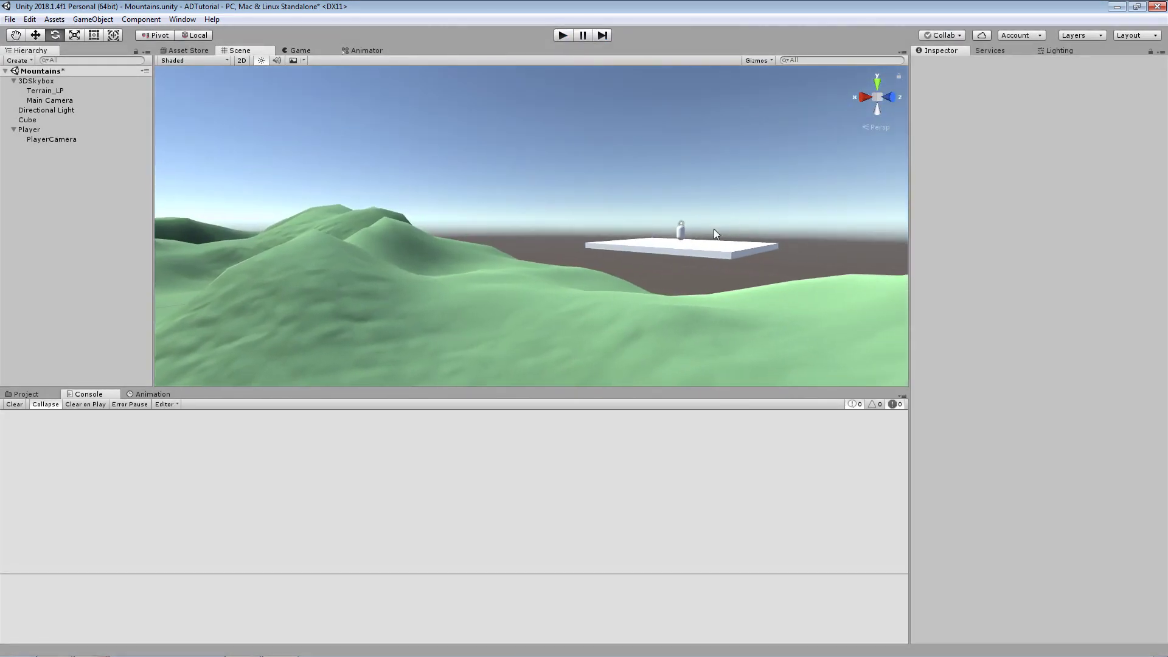
Set the camera depth of PlayerCamera to 0
{"action": "left_click", "coordinate": [679, 226]}
{"action": "key", "text": "f"}
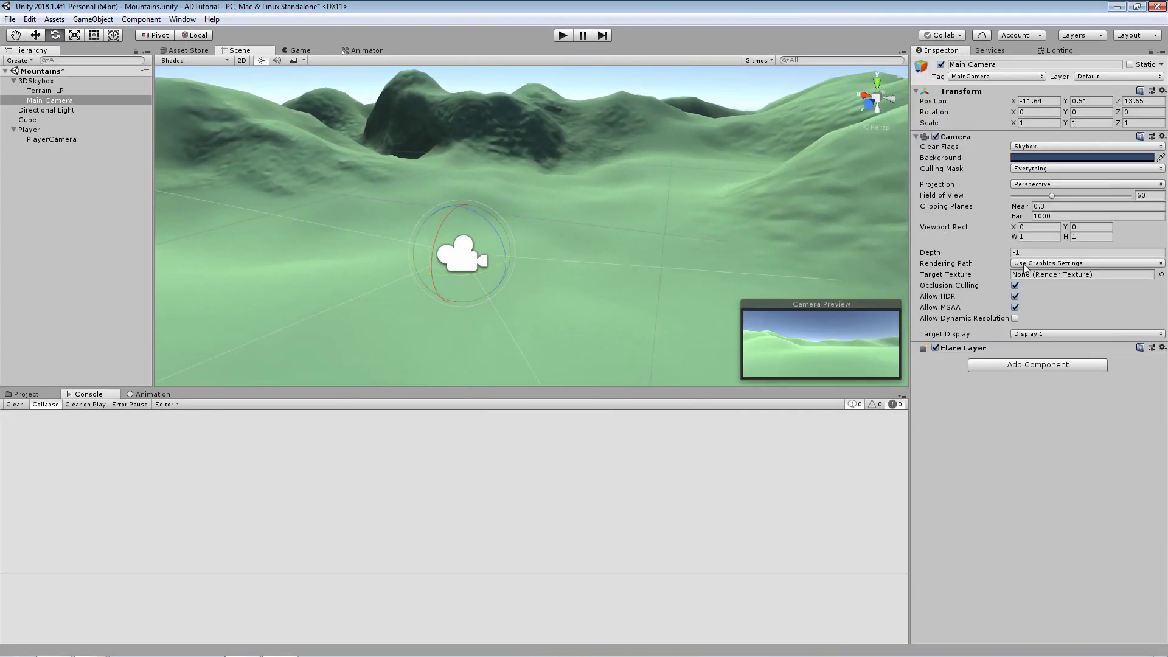
{"action": "right_click_drag", "start_coordinate": [657, 236], "coordinate": [824, 198]}
{"action": "left_click", "coordinate": [84, 141]}
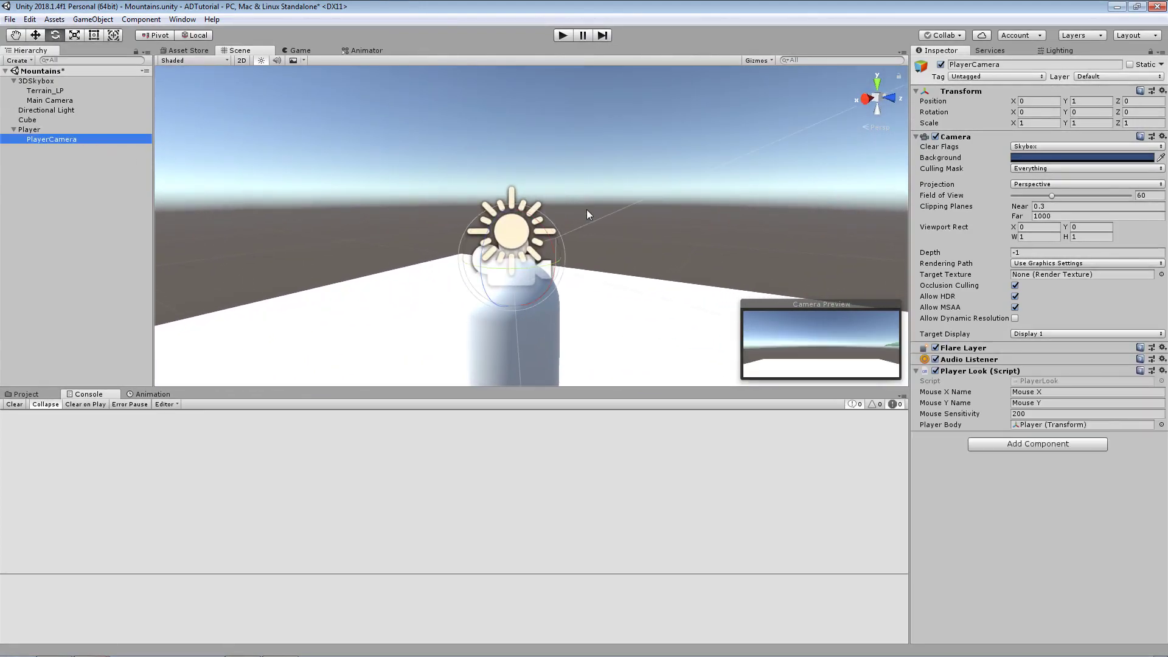
{"action": "left_click", "coordinate": [1025, 251]}
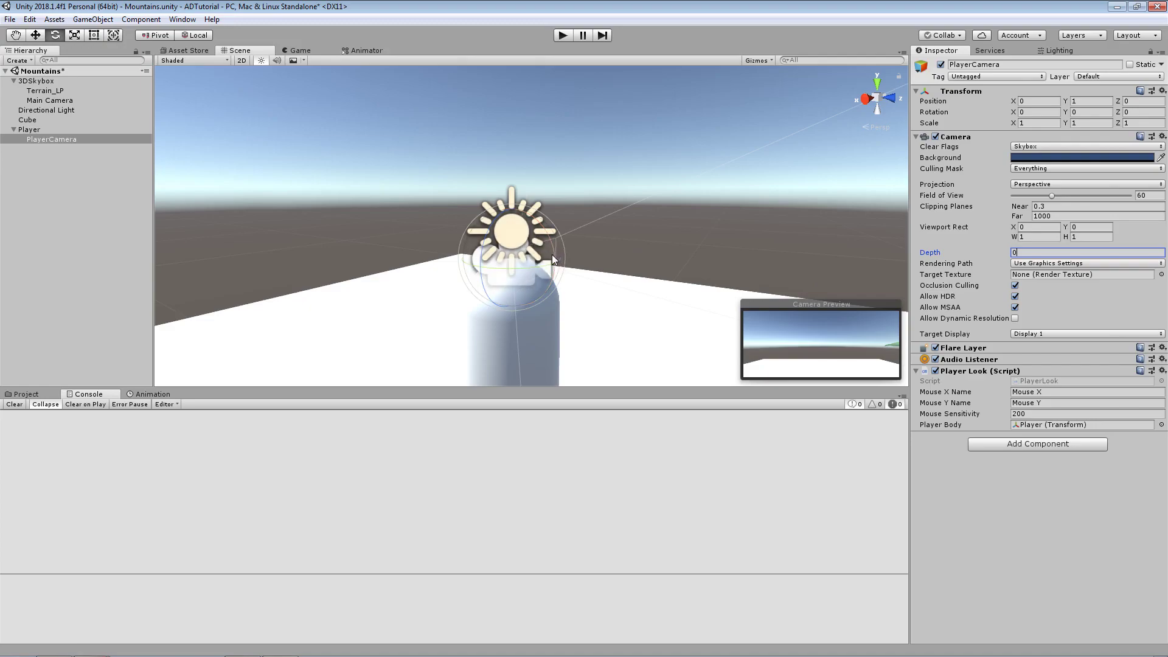
Test the scene in play mode, looking around through the player's camera towards the mountains, and stop the run
{"action": "left_click", "coordinate": [562, 34]}
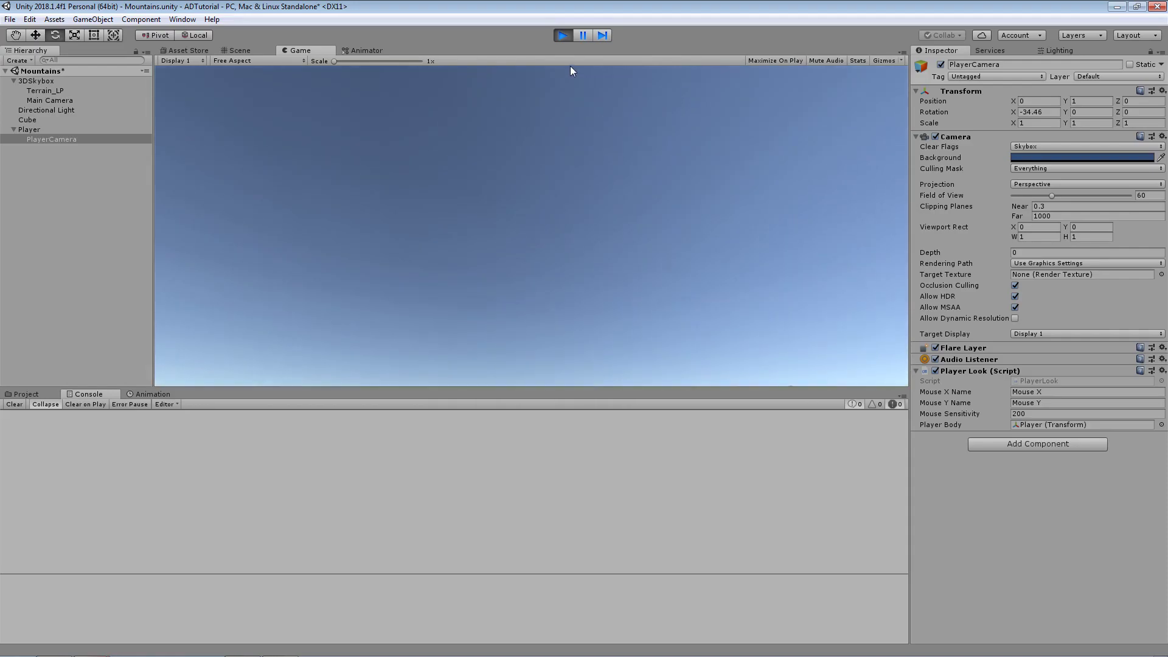
{"action": "left_click", "coordinate": [563, 35]}
{"action": "right_click_drag", "start_coordinate": [523, 204], "coordinate": [599, 220]}
{"action": "left_click", "coordinate": [564, 36]}
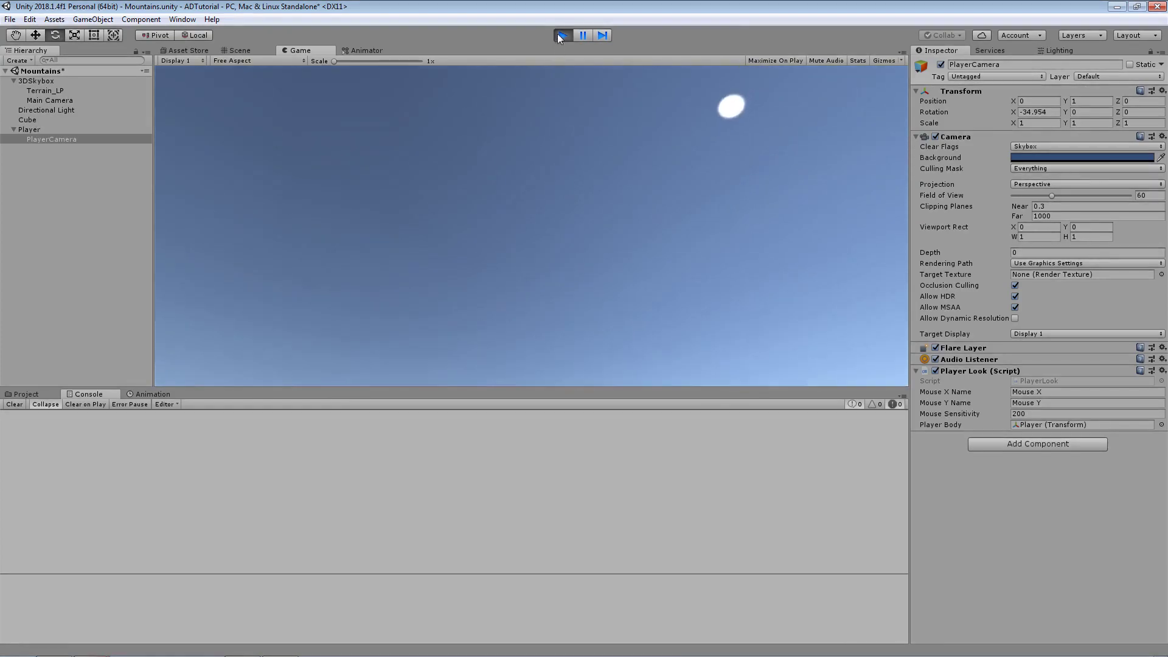
{"action": "left_click", "coordinate": [561, 37]}
Inspect the Main Camera among the skybox mountains and its surroundings
{"action": "right_click_drag", "start_coordinate": [500, 214], "coordinate": [630, 251]}
{"action": "key", "text": "a"}
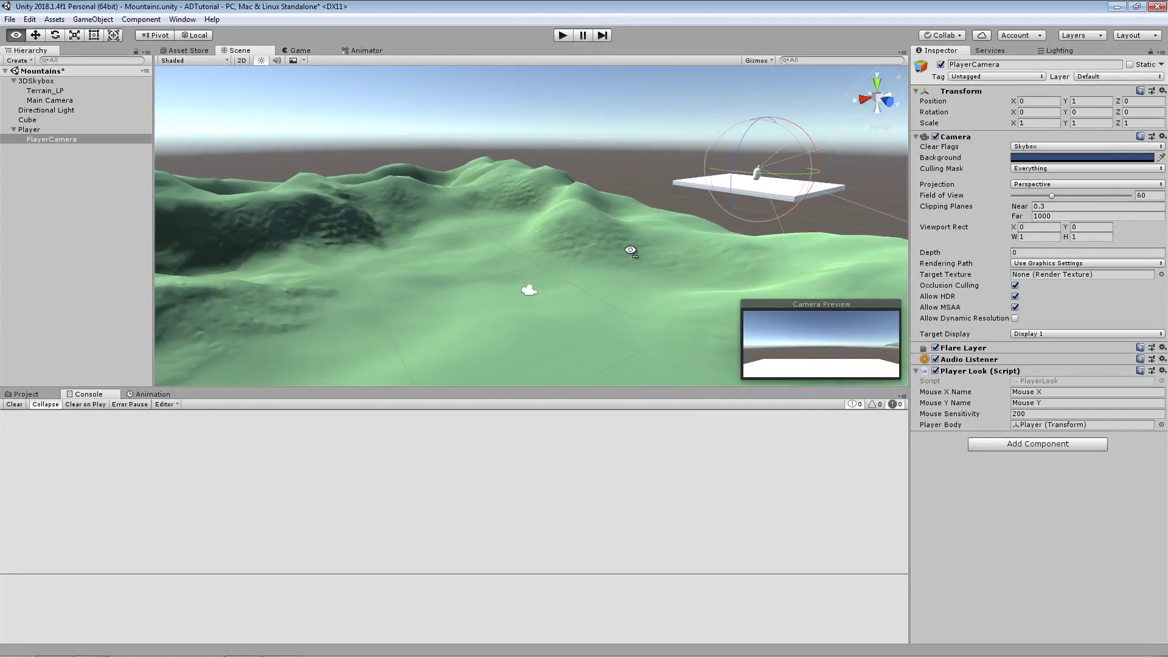
{"action": "right_click_drag", "start_coordinate": [461, 245], "coordinate": [476, 287]}
{"action": "left_click", "coordinate": [480, 280]}
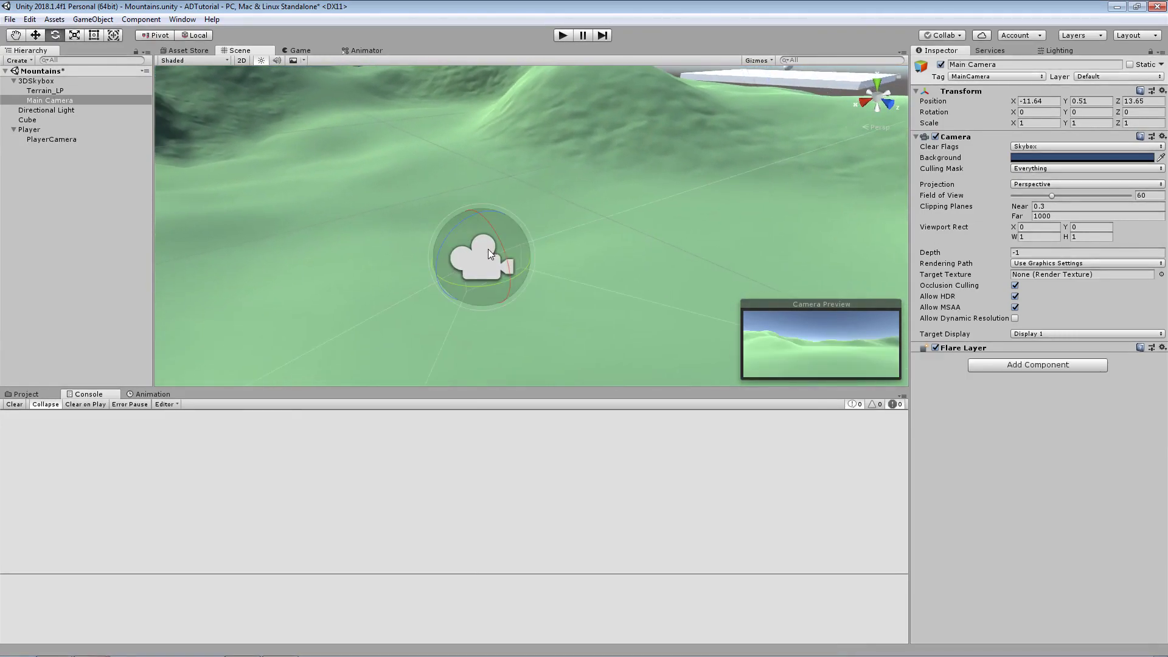
{"action": "left_click_drag", "start_coordinate": [474, 287], "coordinate": [653, 276]}
{"action": "right_click_drag", "start_coordinate": [562, 202], "coordinate": [465, 199]}
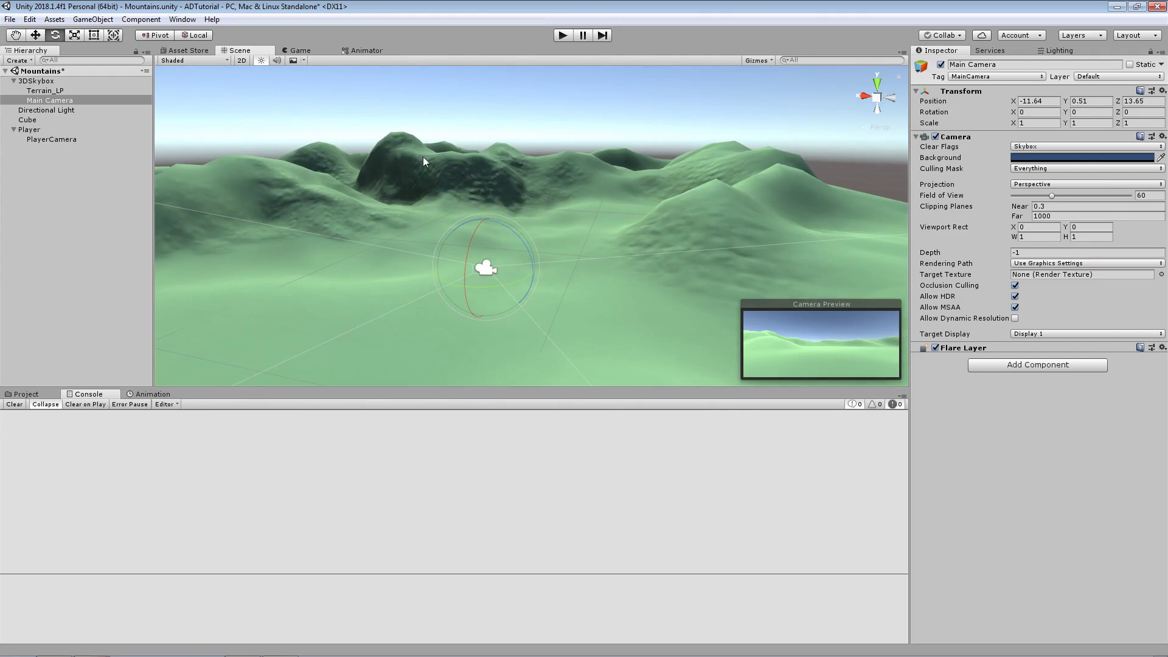
Add a new layer named Skybox as User Layer 11
{"action": "left_click", "coordinate": [14, 81]}
{"action": "left_click", "coordinate": [46, 81]}
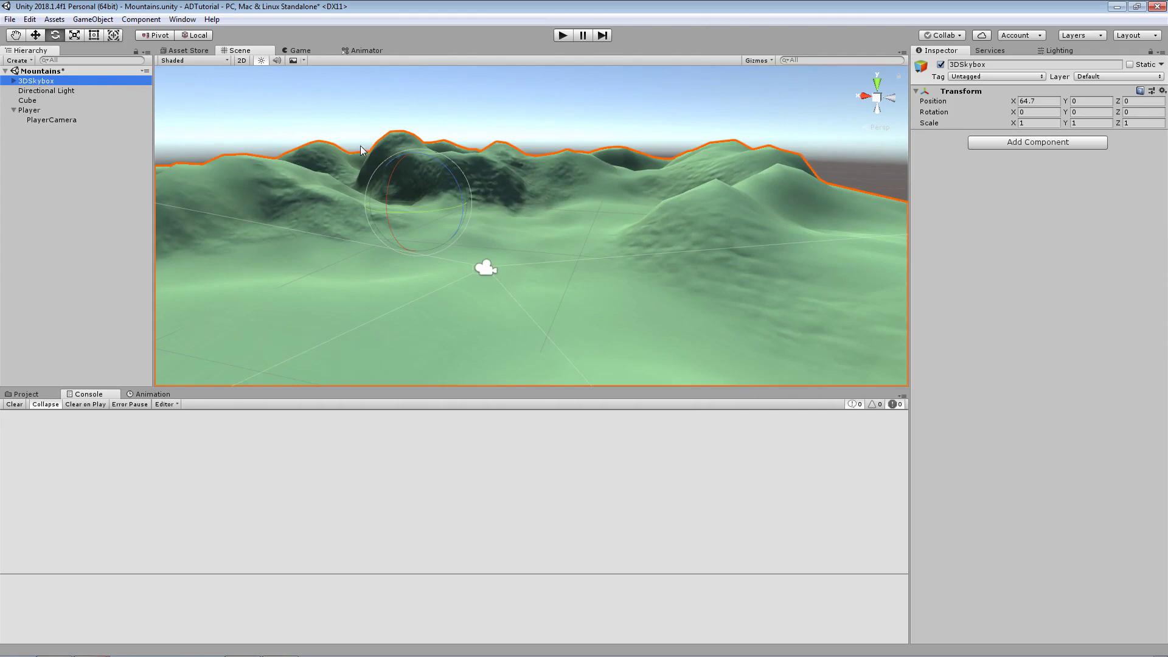
{"action": "left_click", "coordinate": [1102, 77]}
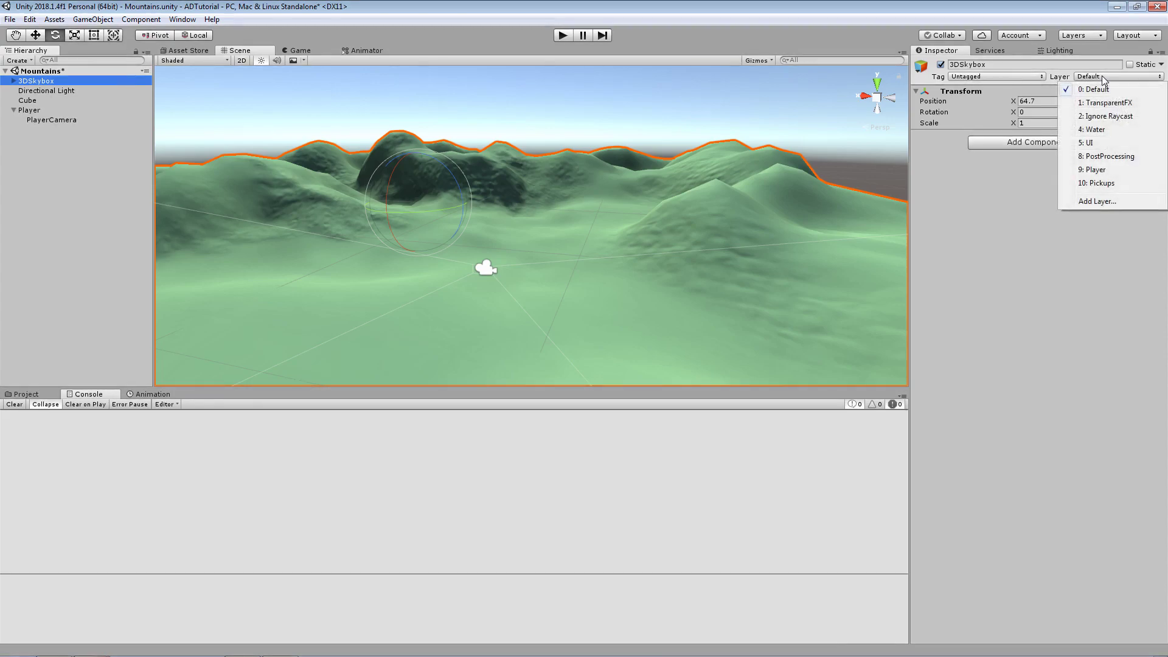
{"action": "left_click", "coordinate": [1096, 201]}
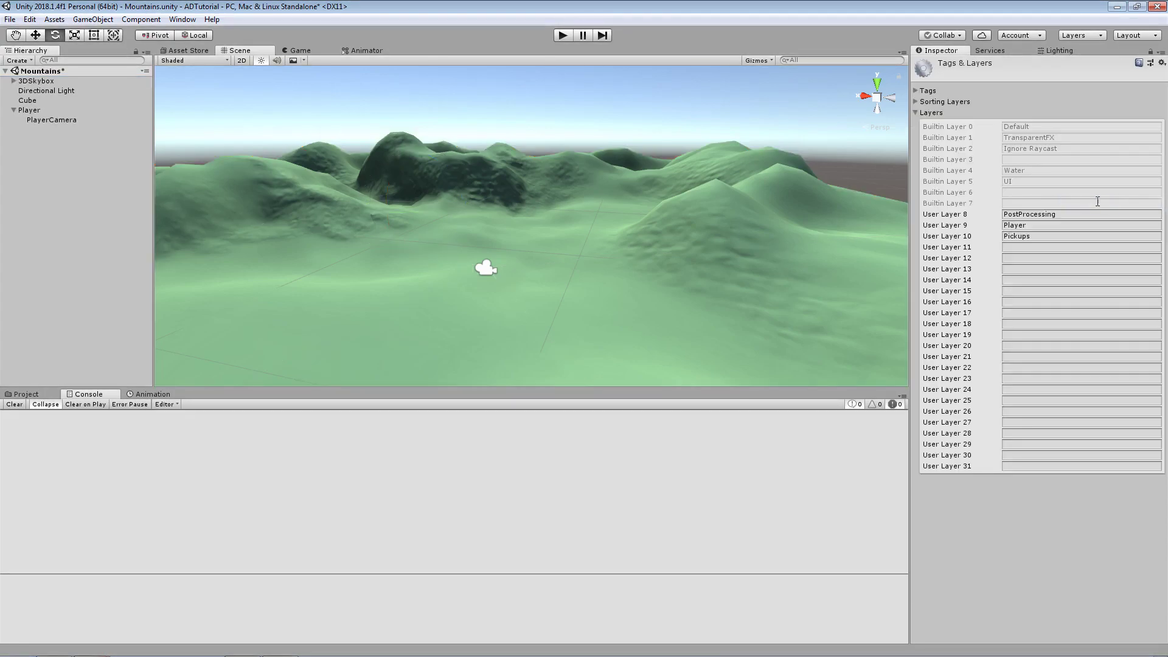
{"action": "left_click", "coordinate": [1016, 248]}
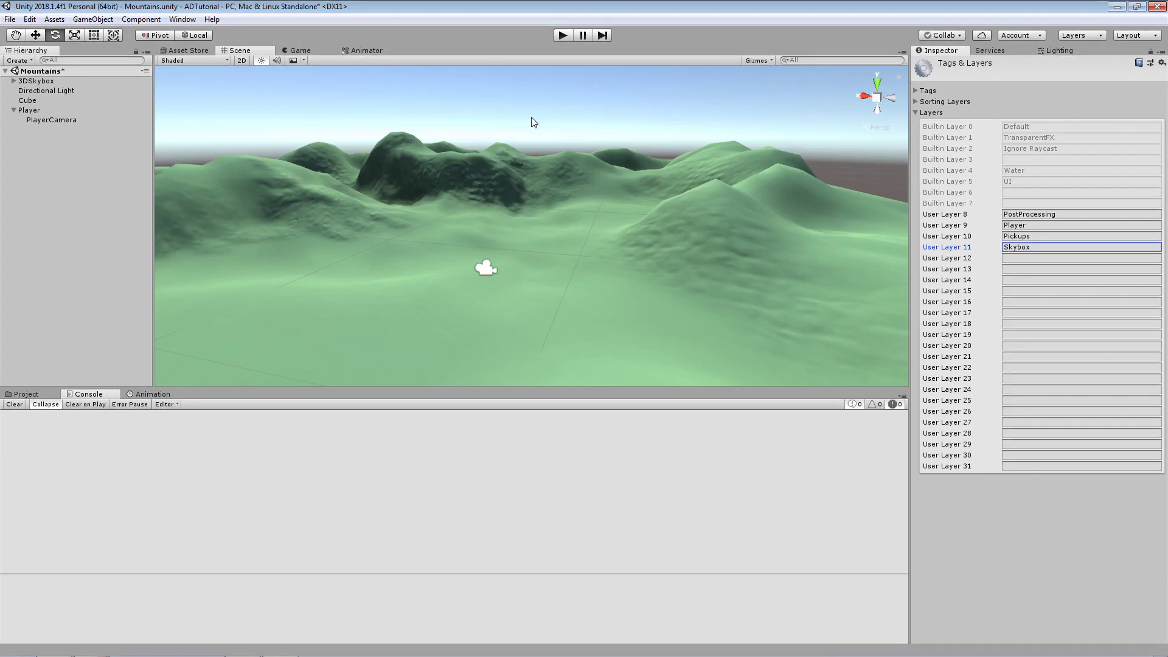
{"action": "left_click", "coordinate": [532, 134]}
Assign the Skybox layer to the 3DSkybox object and all of its children
{"action": "left_click", "coordinate": [48, 81]}
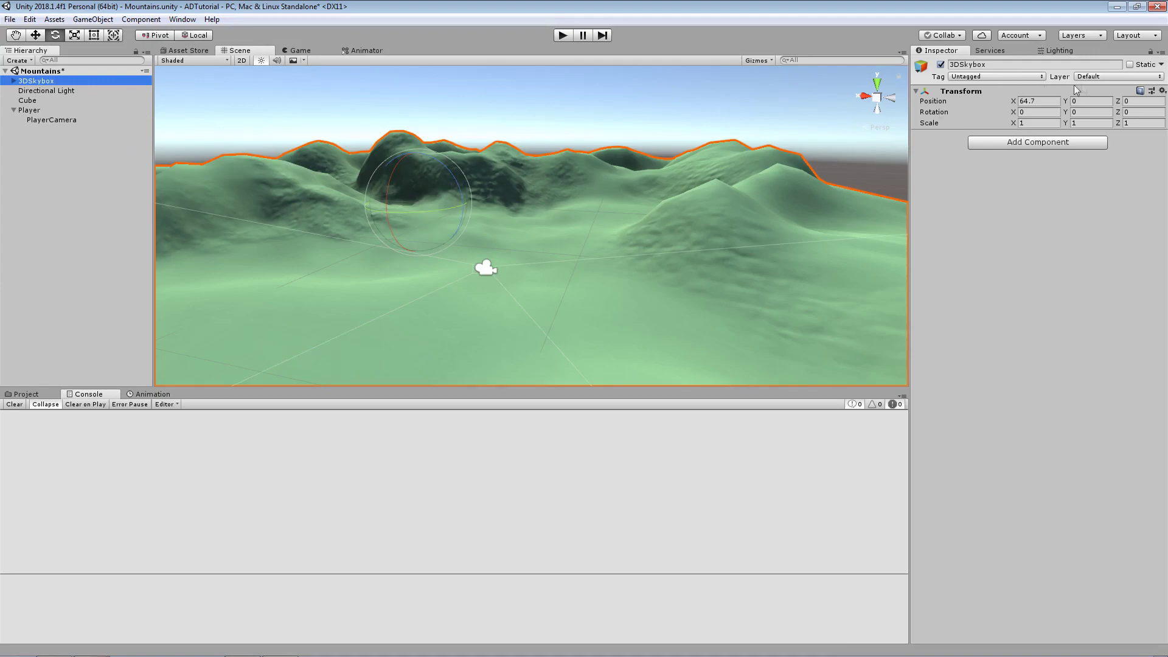
{"action": "left_click", "coordinate": [1104, 78]}
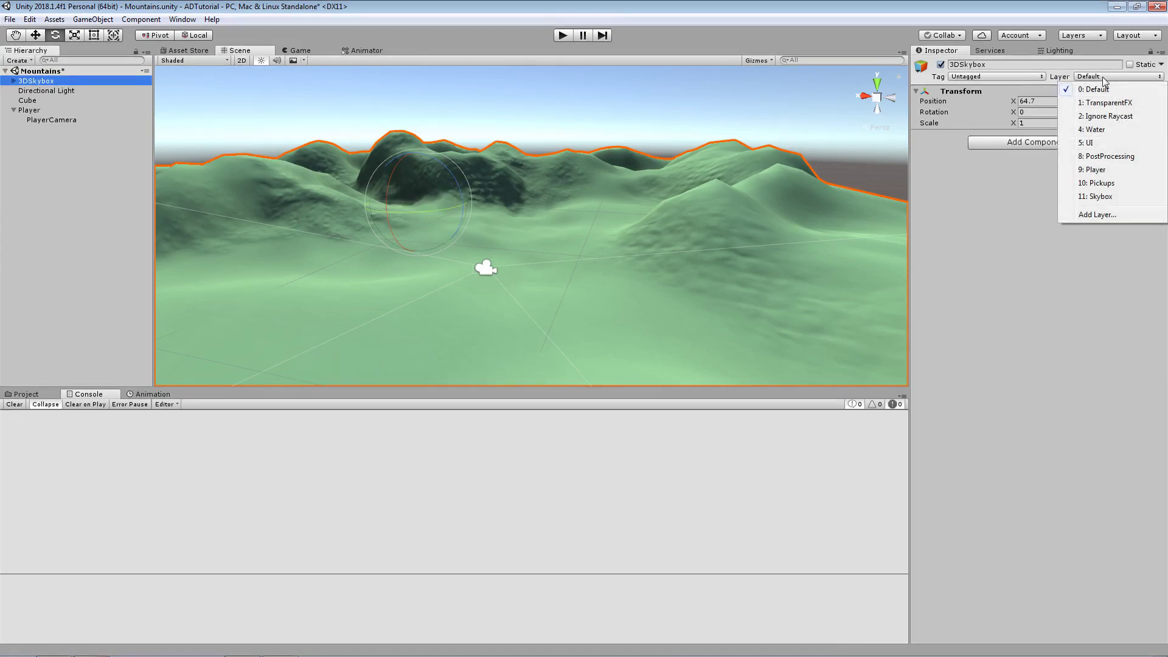
{"action": "left_click", "coordinate": [1099, 196]}
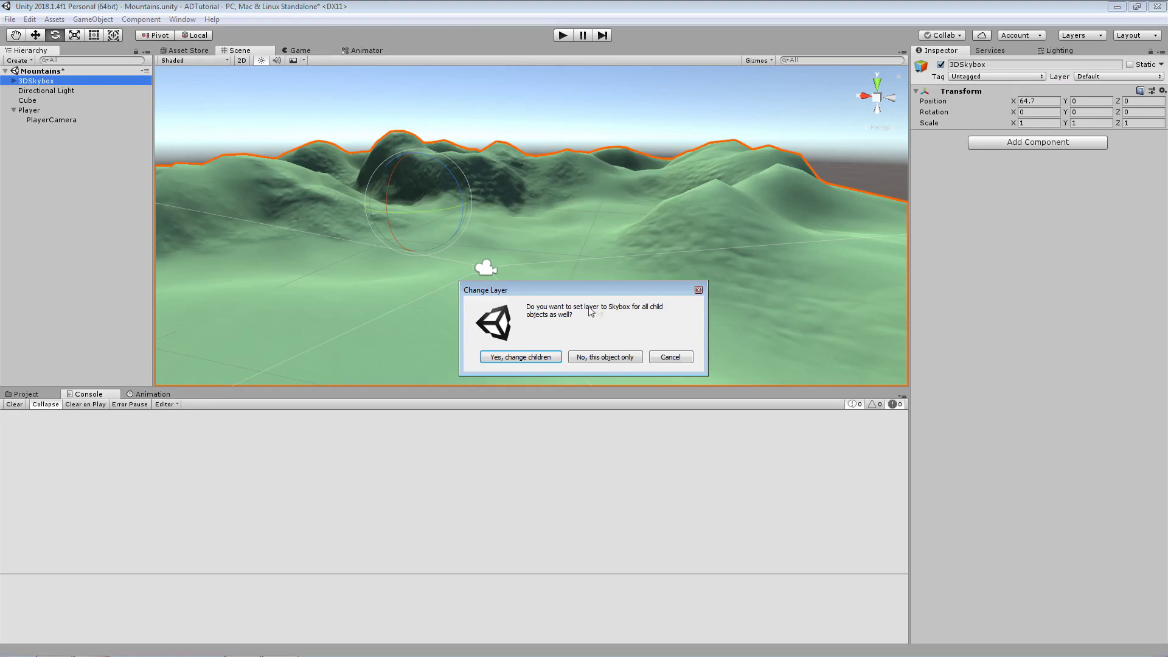
{"action": "left_click_drag", "start_coordinate": [586, 292], "coordinate": [695, 206]}
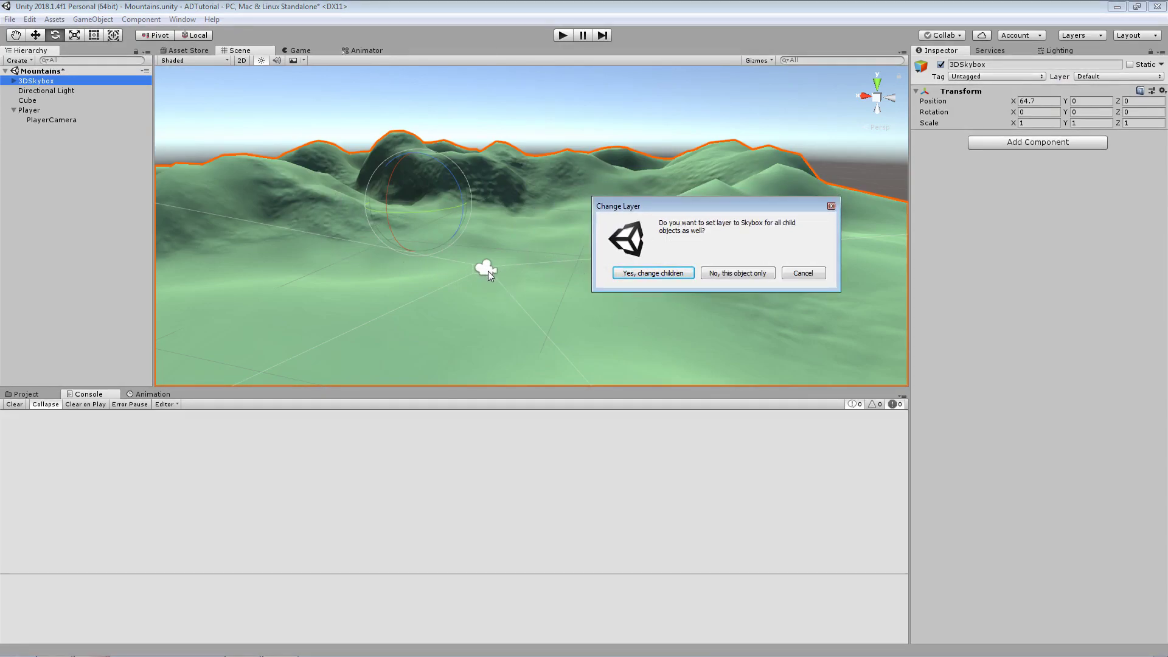
{"action": "left_click", "coordinate": [640, 274]}
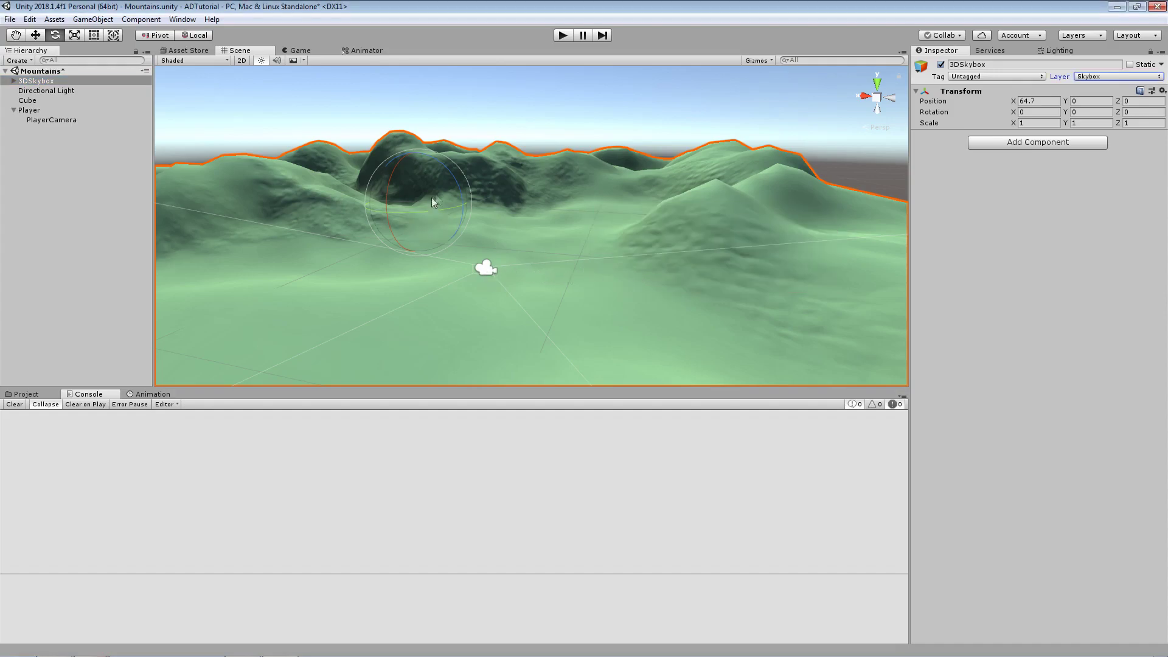
Set the culling mask of the Main Camera among the skybox mountains to only the Skybox layer
{"action": "right_click_drag", "start_coordinate": [448, 213], "coordinate": [639, 194]}
{"action": "key", "text": "f"}
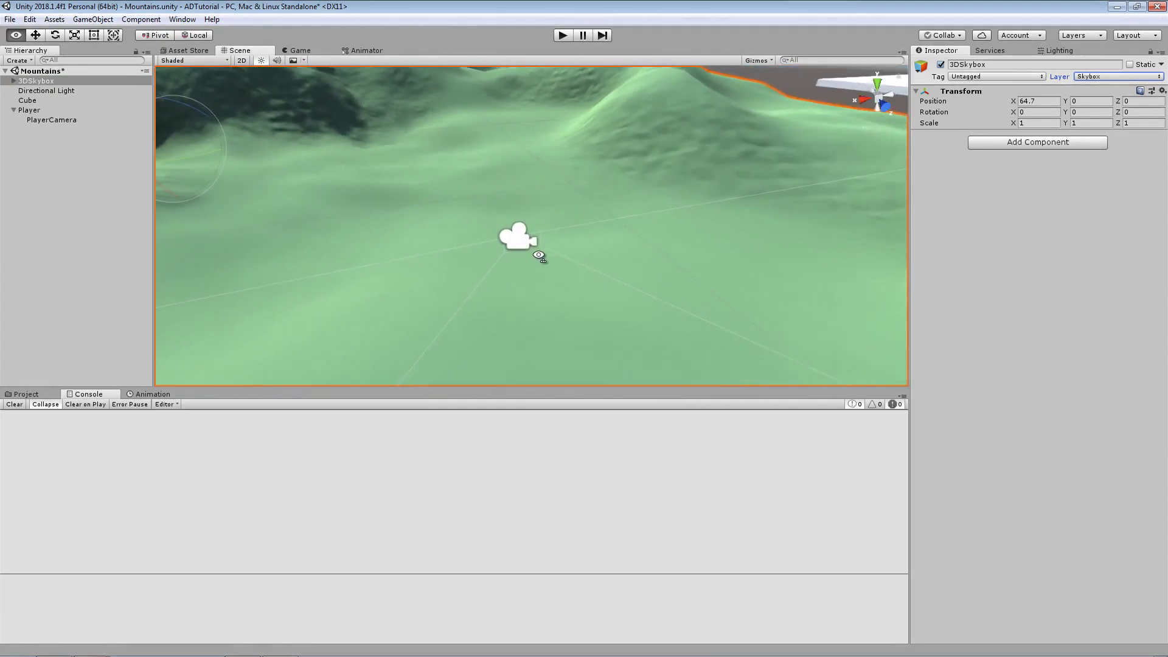
{"action": "left_click", "coordinate": [515, 246]}
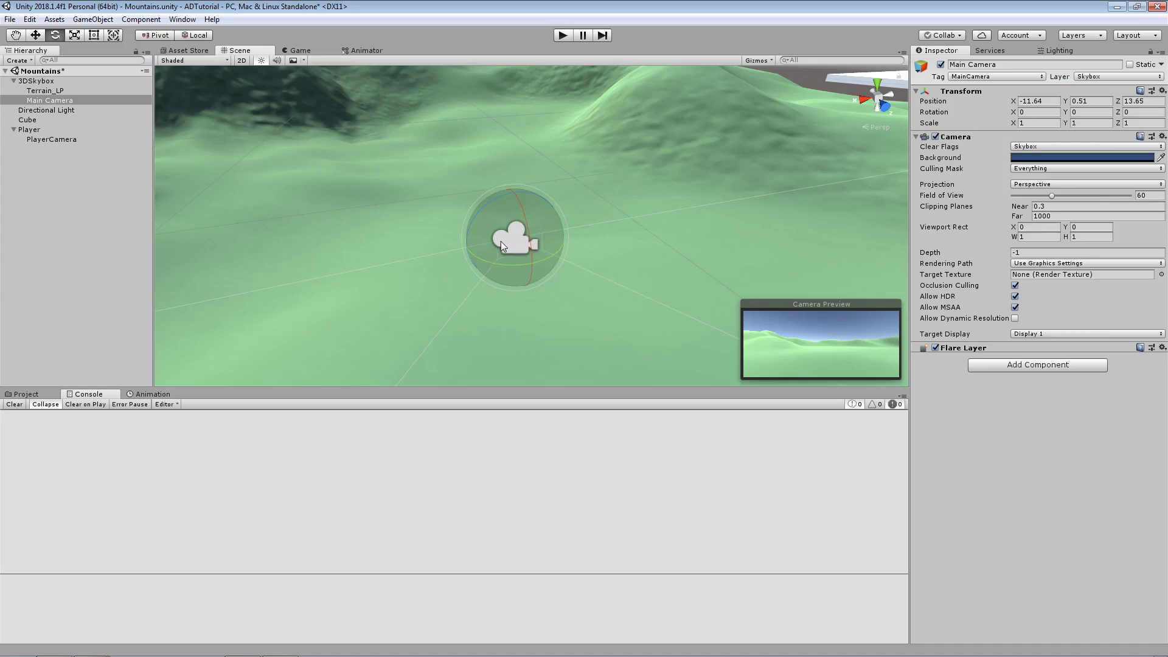
{"action": "left_click_drag", "start_coordinate": [502, 241], "coordinate": [560, 229], "text": "alt"}
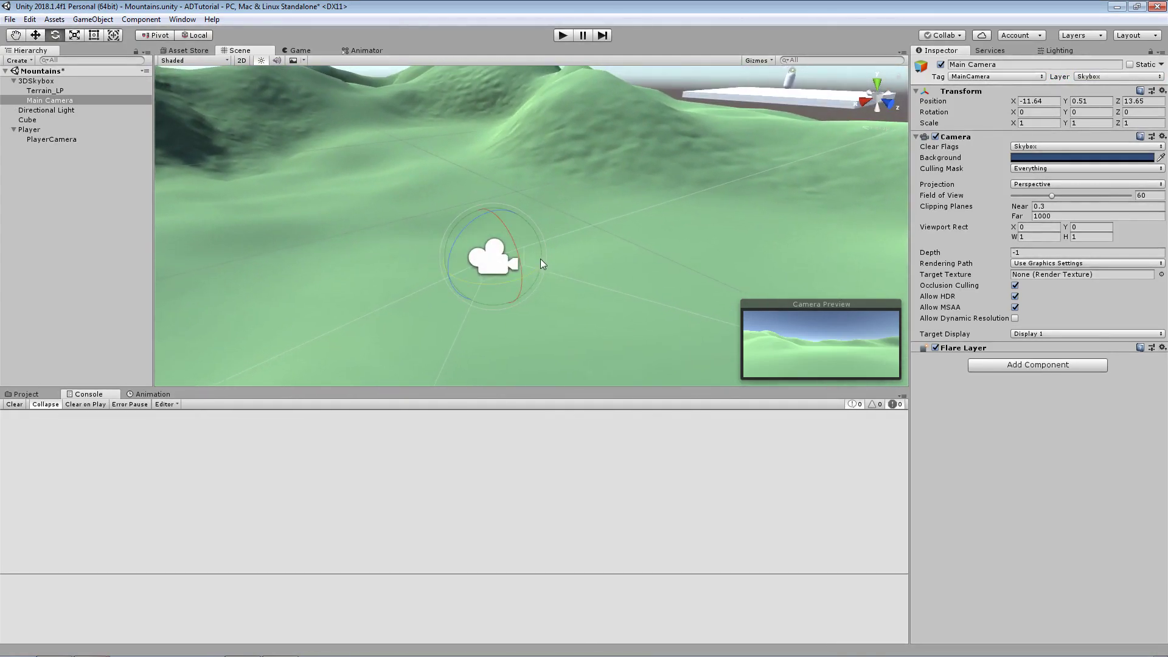
{"action": "left_click", "coordinate": [1046, 170]}
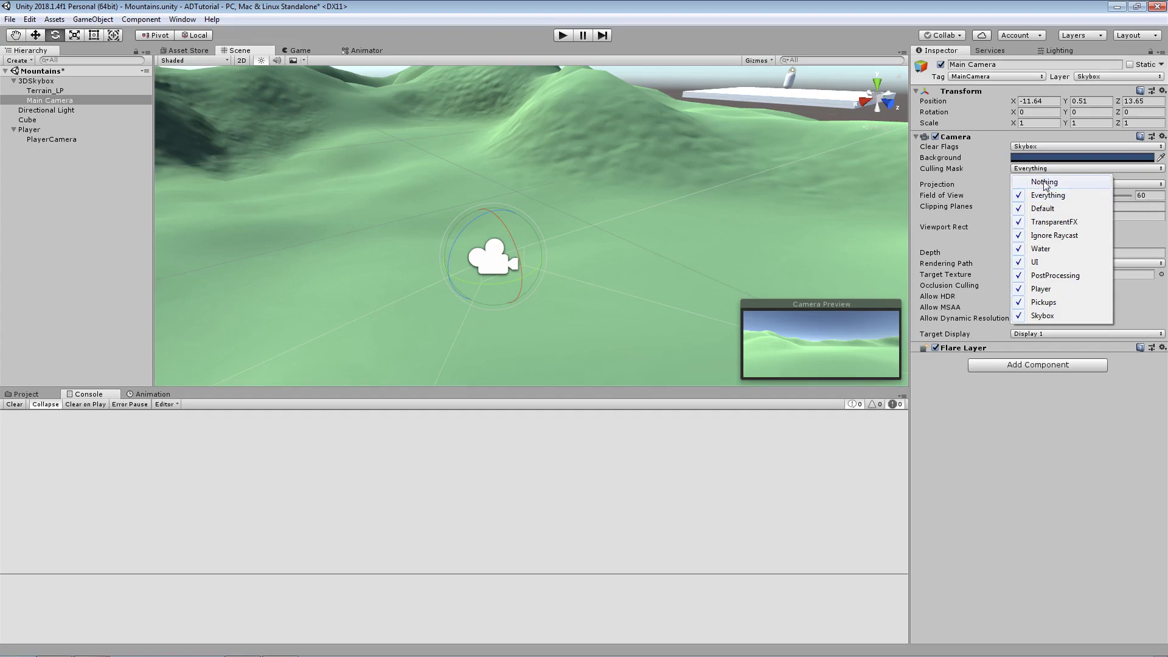
{"action": "left_click", "coordinate": [1045, 184]}
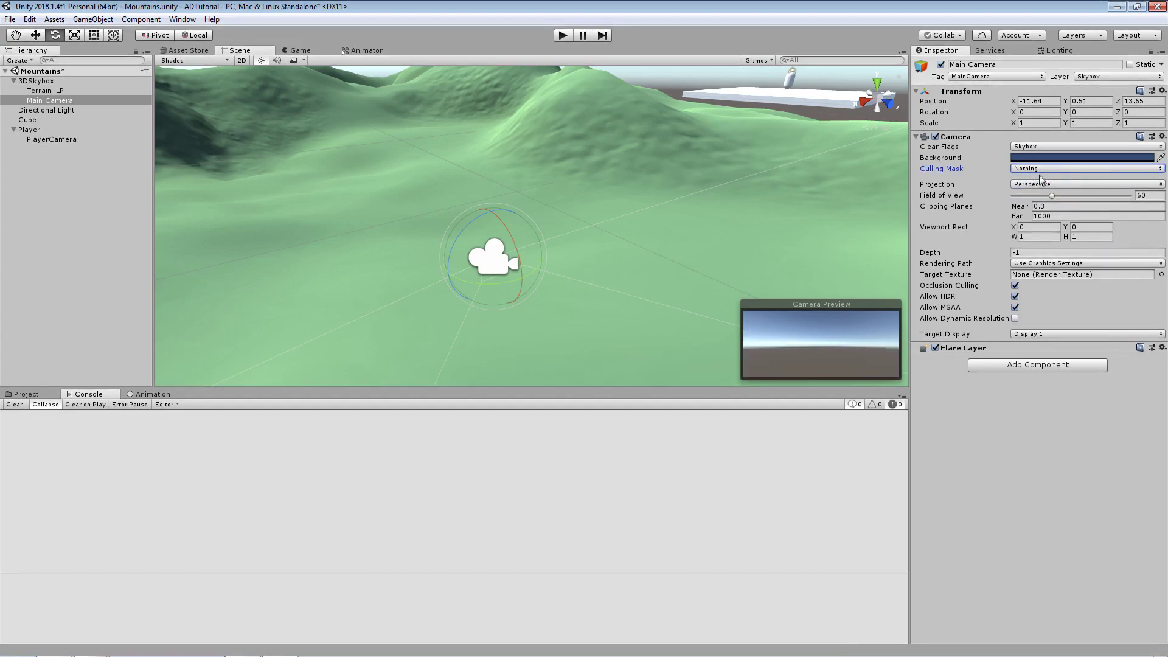
{"action": "left_click", "coordinate": [1051, 170]}
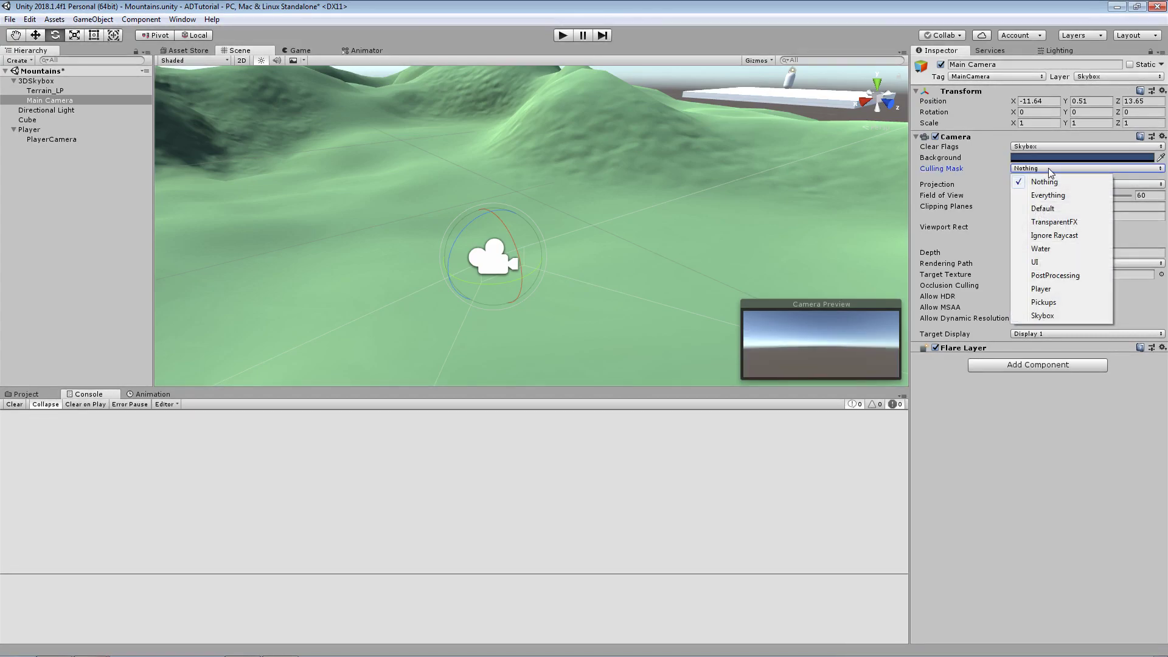
{"action": "left_click", "coordinate": [1052, 317]}
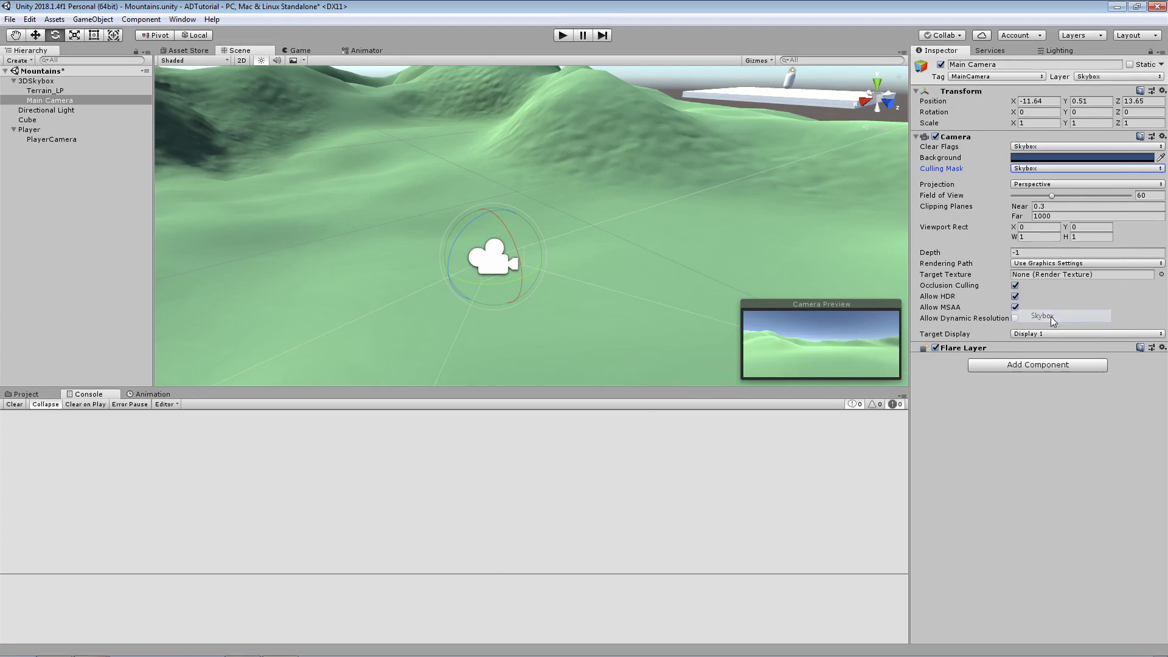
{"action": "left_click", "coordinate": [1053, 170]}
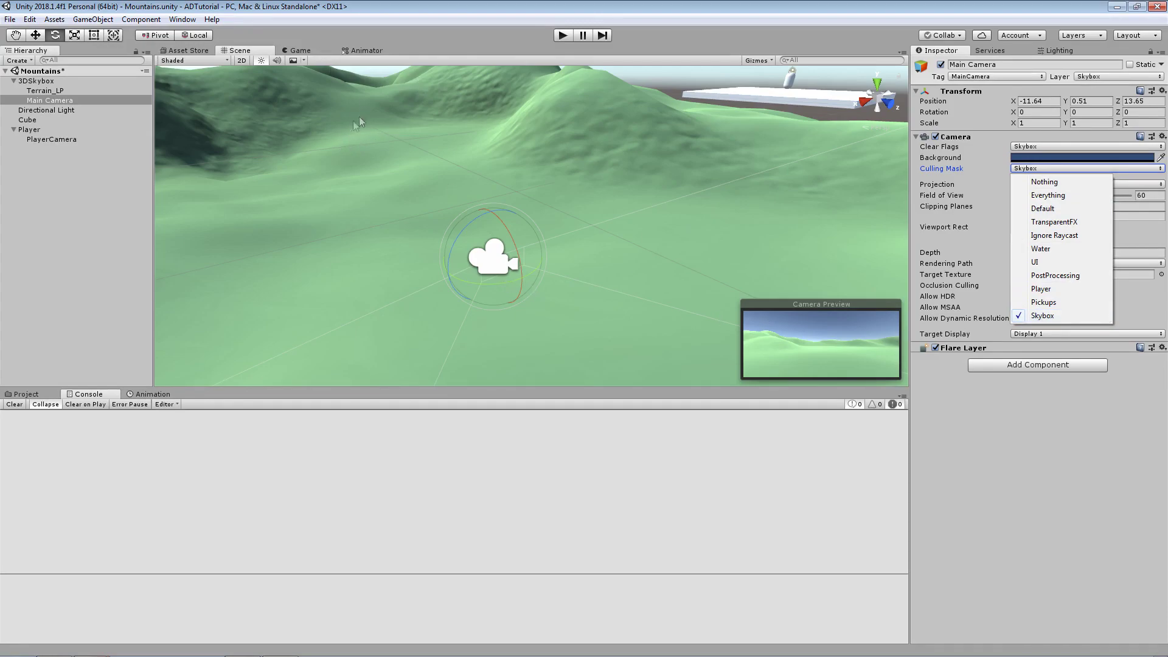
Turn the Main Camera towards the platform, raise it above the terrain to check its preview, and undo the change
{"action": "left_click_drag", "start_coordinate": [486, 283], "coordinate": [724, 266]}
{"action": "left_click_drag", "start_coordinate": [509, 280], "coordinate": [462, 268]}
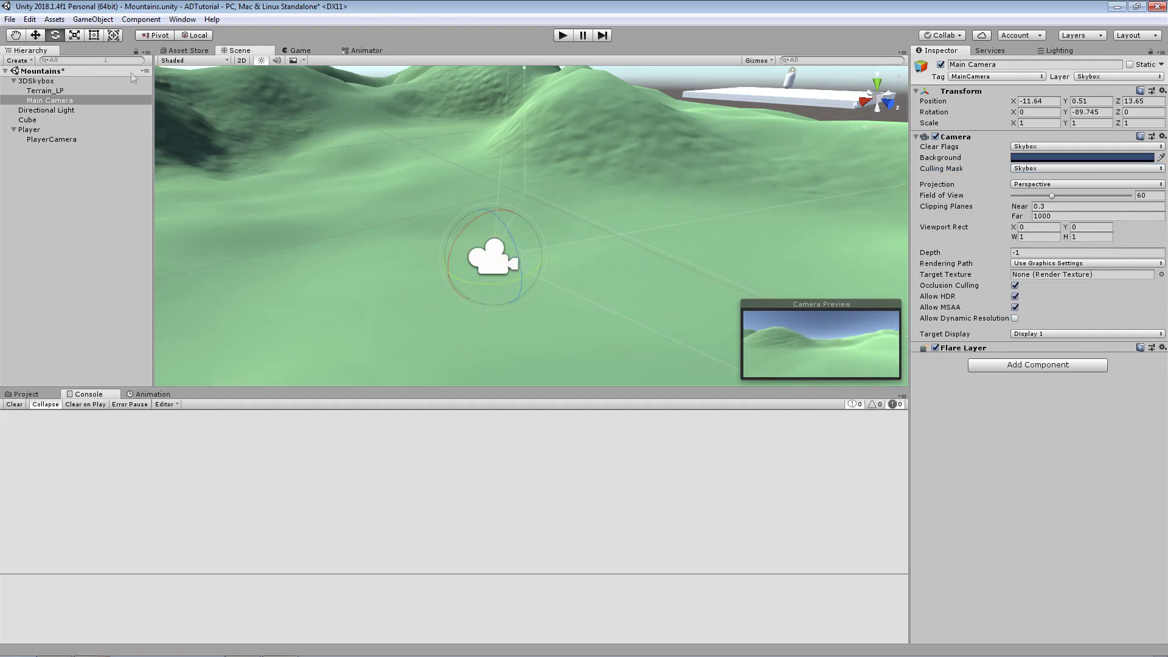
{"action": "key", "text": "w"}
{"action": "left_click_drag", "start_coordinate": [495, 230], "coordinate": [495, 50]}
{"action": "right_click_drag", "start_coordinate": [654, 239], "coordinate": [789, 184]}
{"action": "key", "text": "w"}
{"action": "key", "text": "a"}
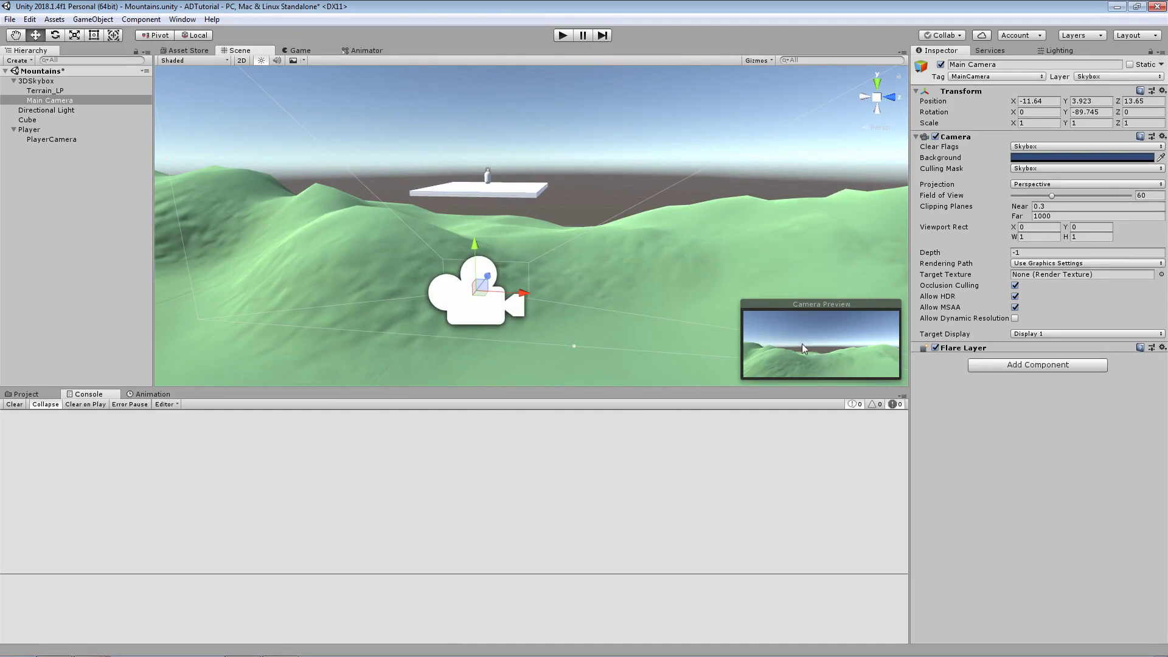
{"action": "key", "text": "d"}
{"action": "right_click_drag", "start_coordinate": [656, 255], "coordinate": [774, 224]}
{"action": "key", "text": "s"}
{"action": "key", "text": "ctrl+z"}
Exclude the Skybox layer from the culling mask of the PlayerCamera
{"action": "key", "text": "w"}
{"action": "right_click_drag", "start_coordinate": [514, 257], "coordinate": [459, 250]}
{"action": "left_click", "coordinate": [477, 246]}
{"action": "left_click", "coordinate": [477, 246]}
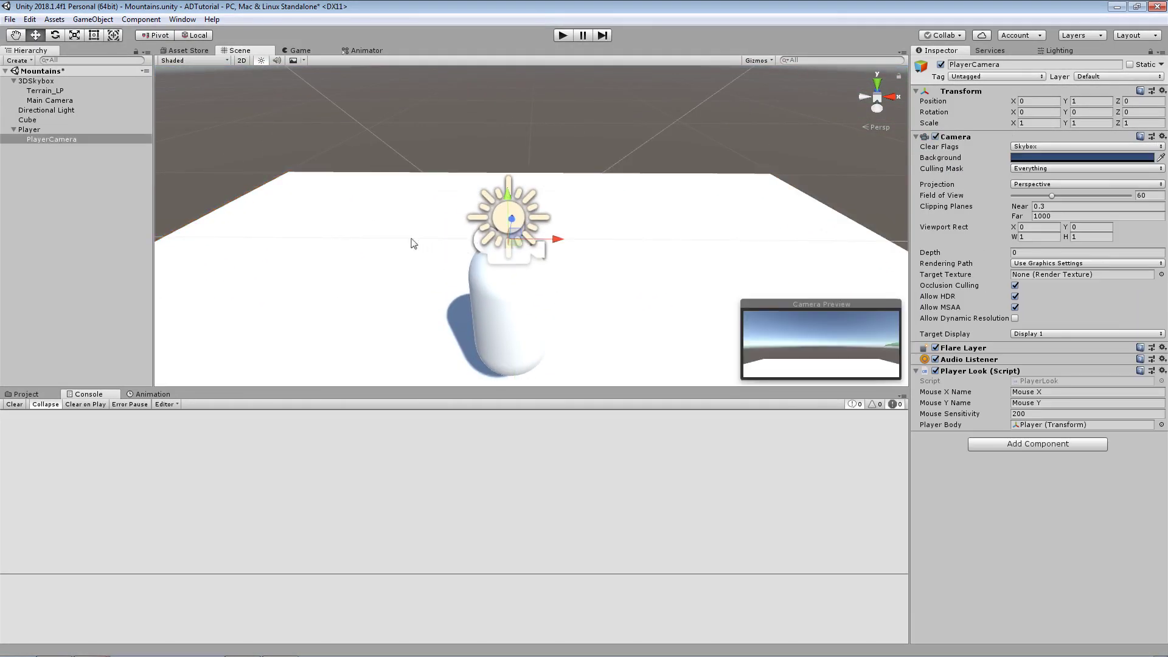
{"action": "left_click_drag", "start_coordinate": [412, 243], "coordinate": [548, 232], "text": "alt"}
{"action": "left_click", "coordinate": [55, 38]}
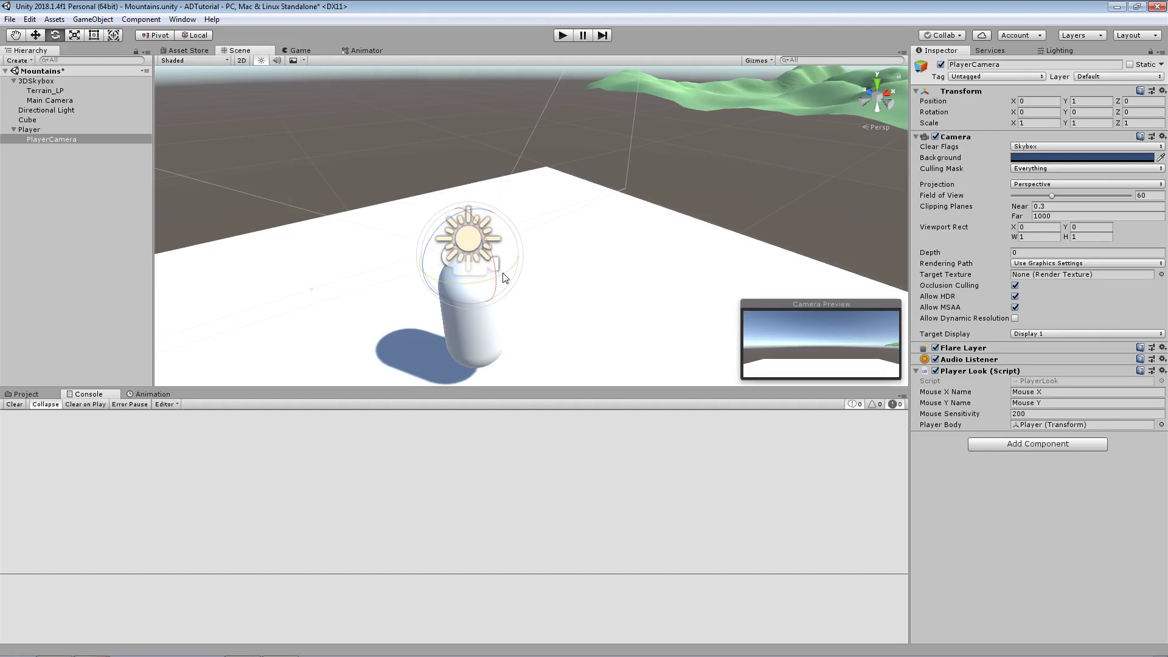
{"action": "left_click_drag", "start_coordinate": [506, 278], "coordinate": [759, 267]}
{"action": "key", "text": "ctrl+z"}
{"action": "left_click", "coordinate": [1077, 168]}
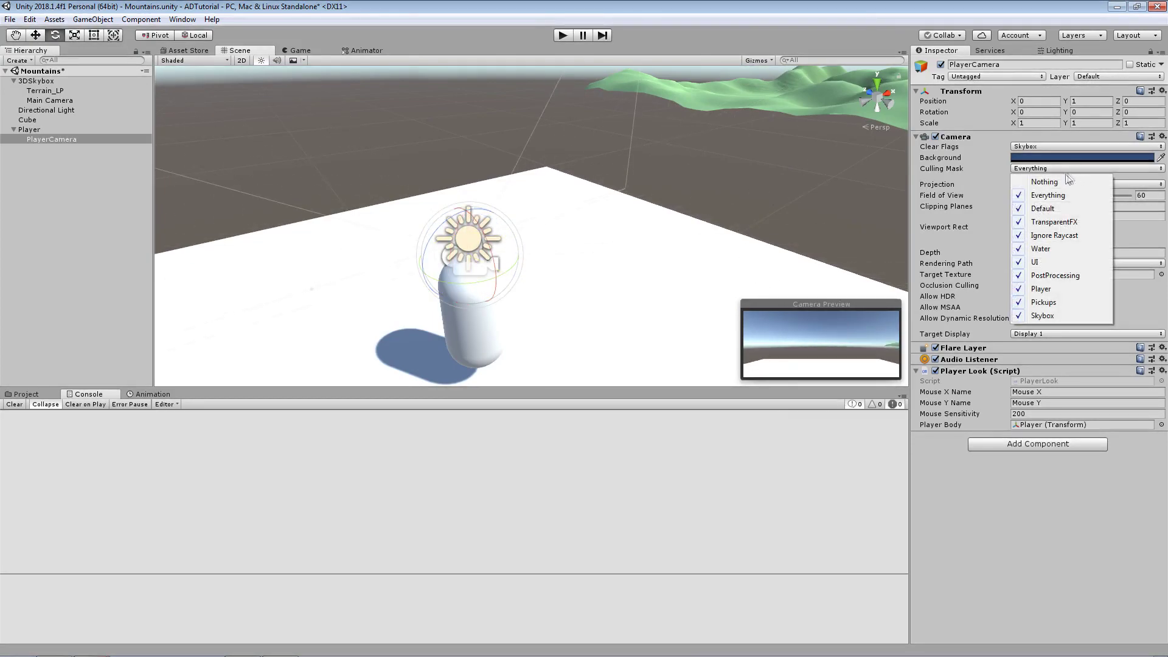
{"action": "left_click", "coordinate": [1053, 315]}
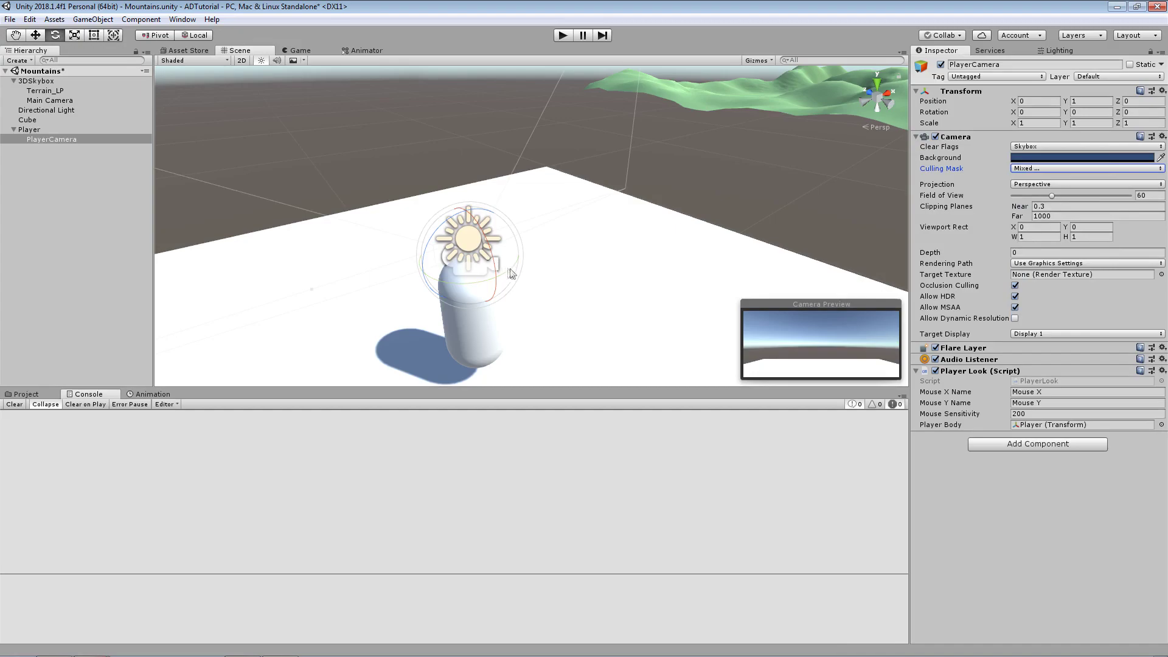
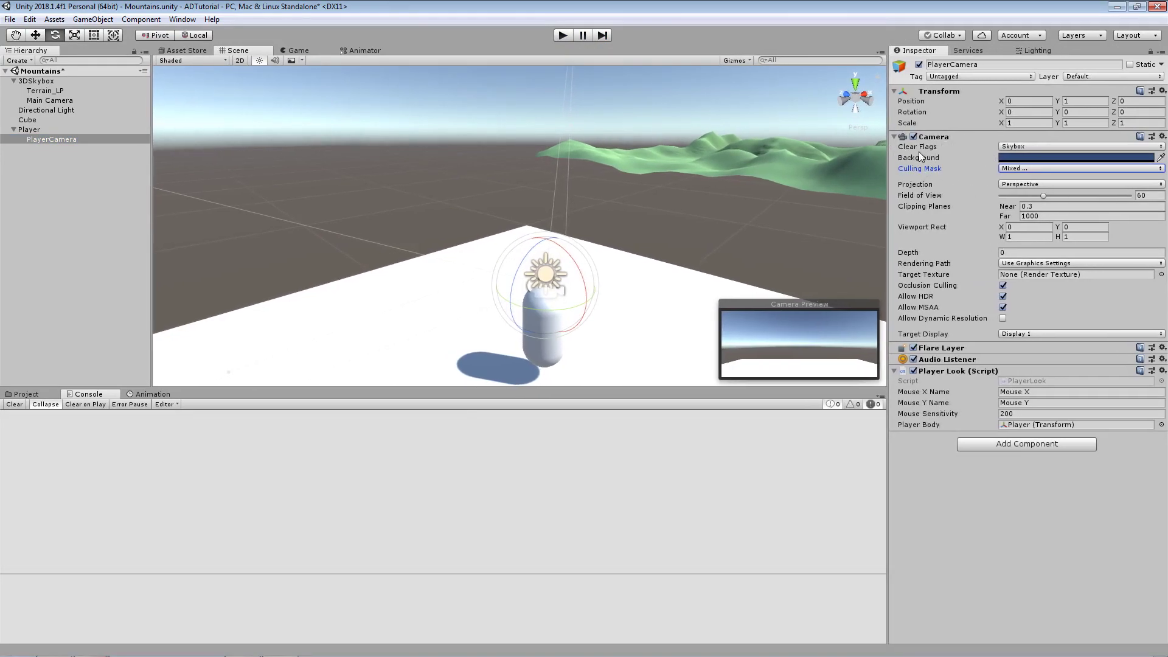
Try Solid Color as the PlayerCamera's clear flags and settle on Depth only
{"action": "left_click", "coordinate": [1027, 147]}
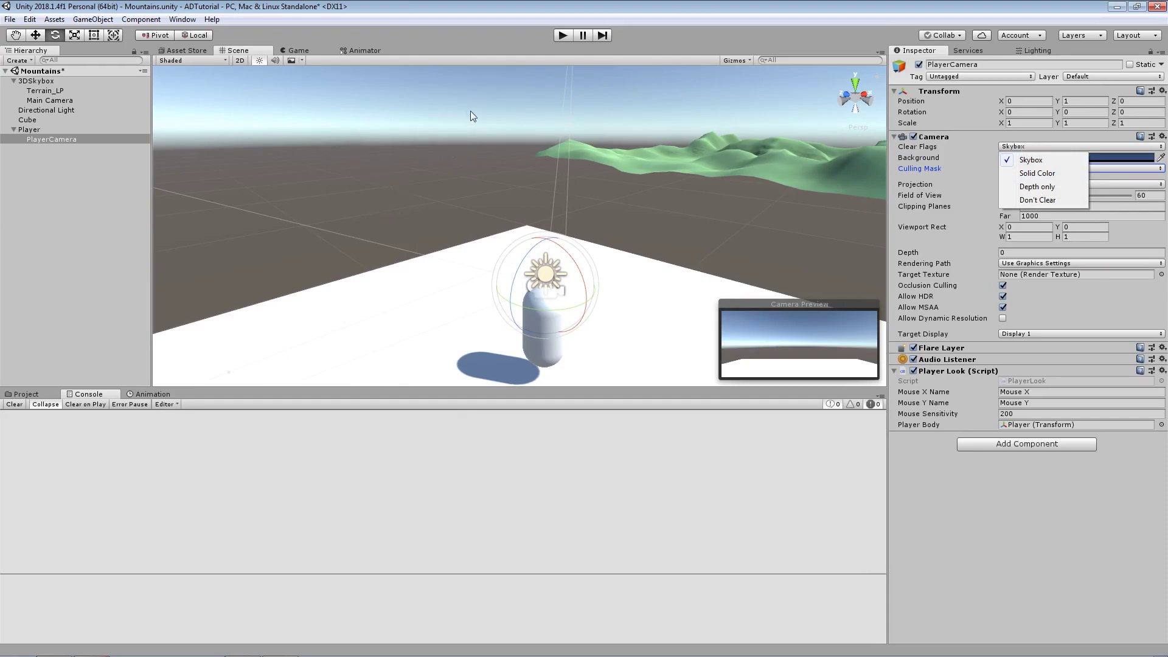
{"action": "left_click", "coordinate": [1035, 173]}
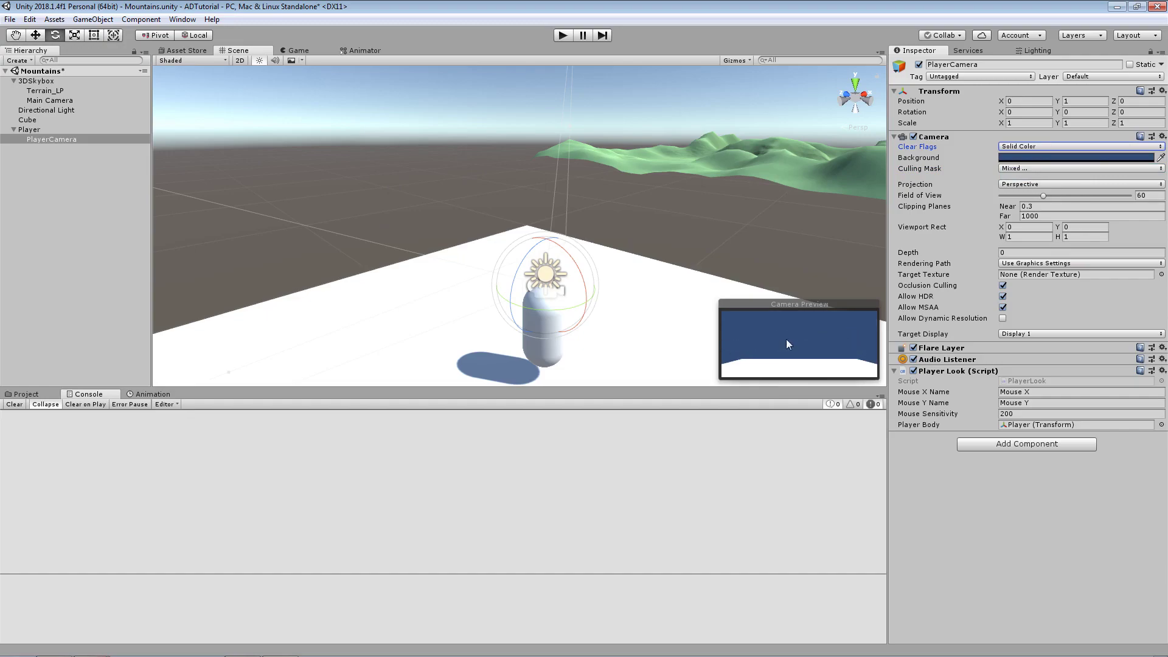
{"action": "left_click", "coordinate": [1033, 146]}
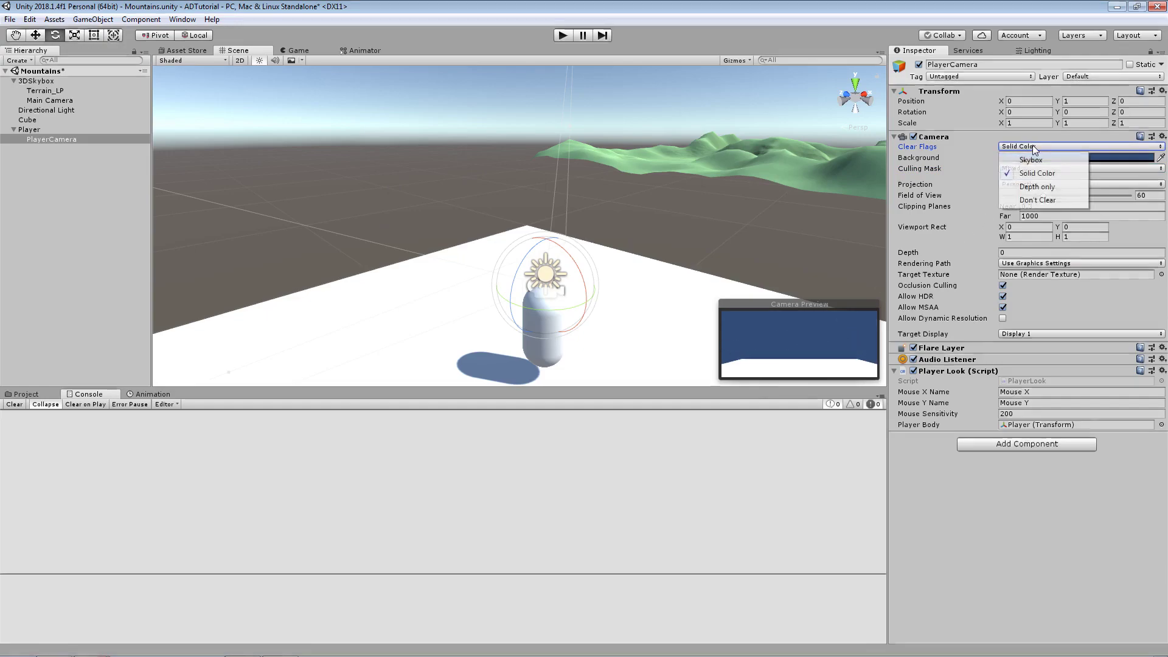
{"action": "left_click", "coordinate": [1044, 188]}
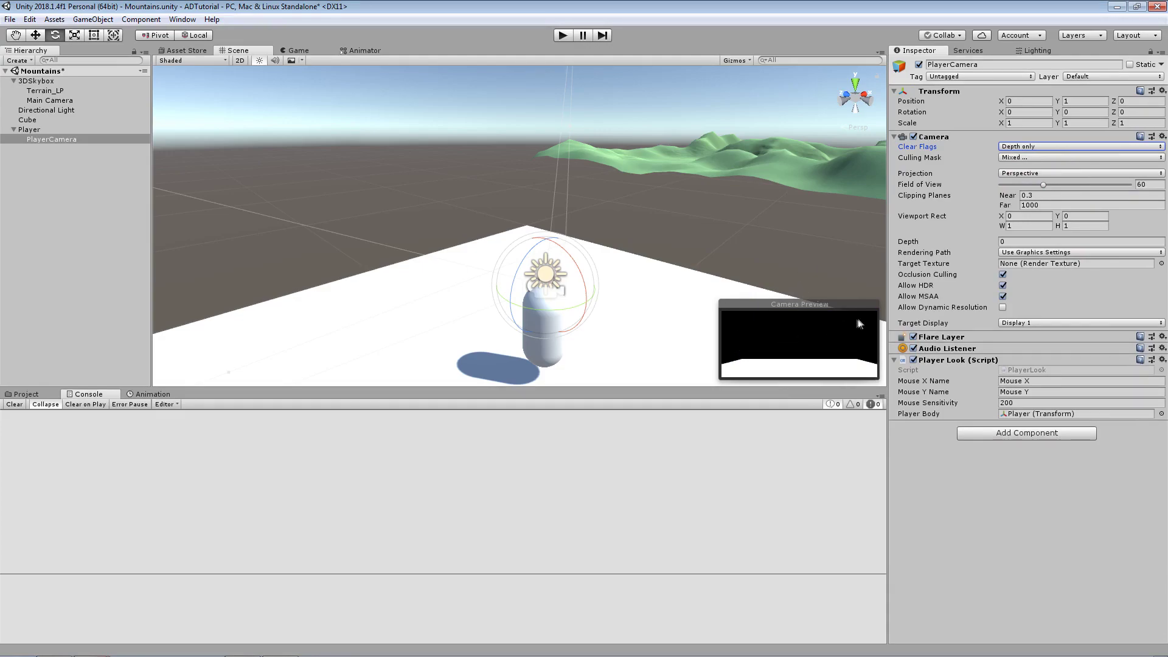
{"action": "left_click", "coordinate": [1036, 149]}
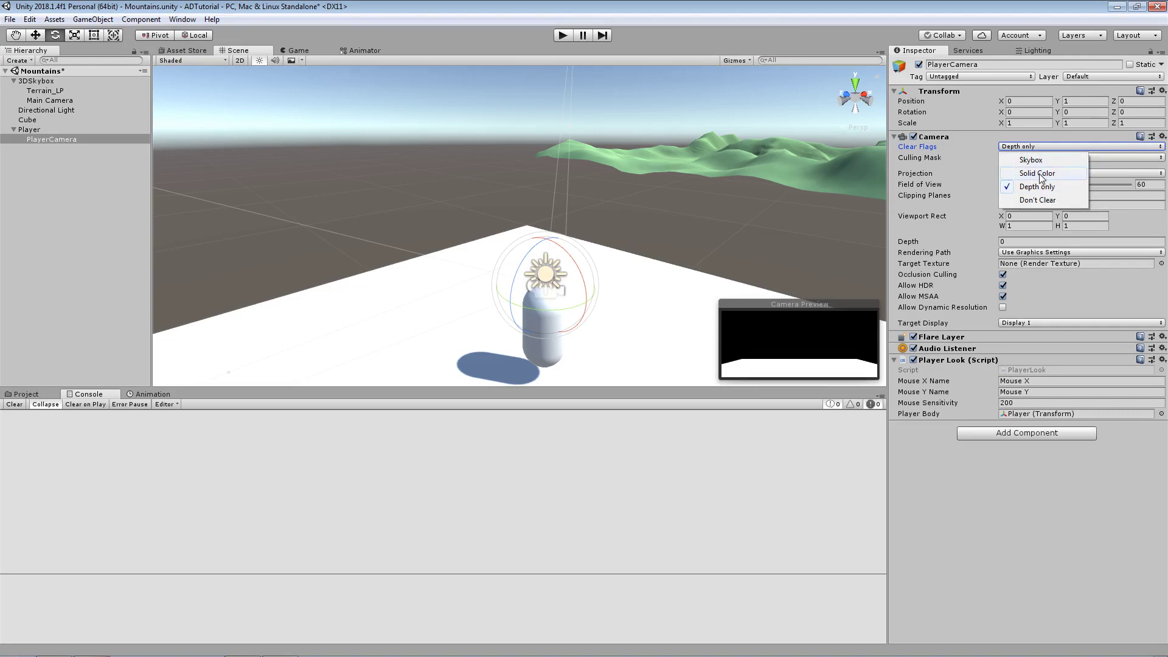
{"action": "left_click", "coordinate": [837, 335]}
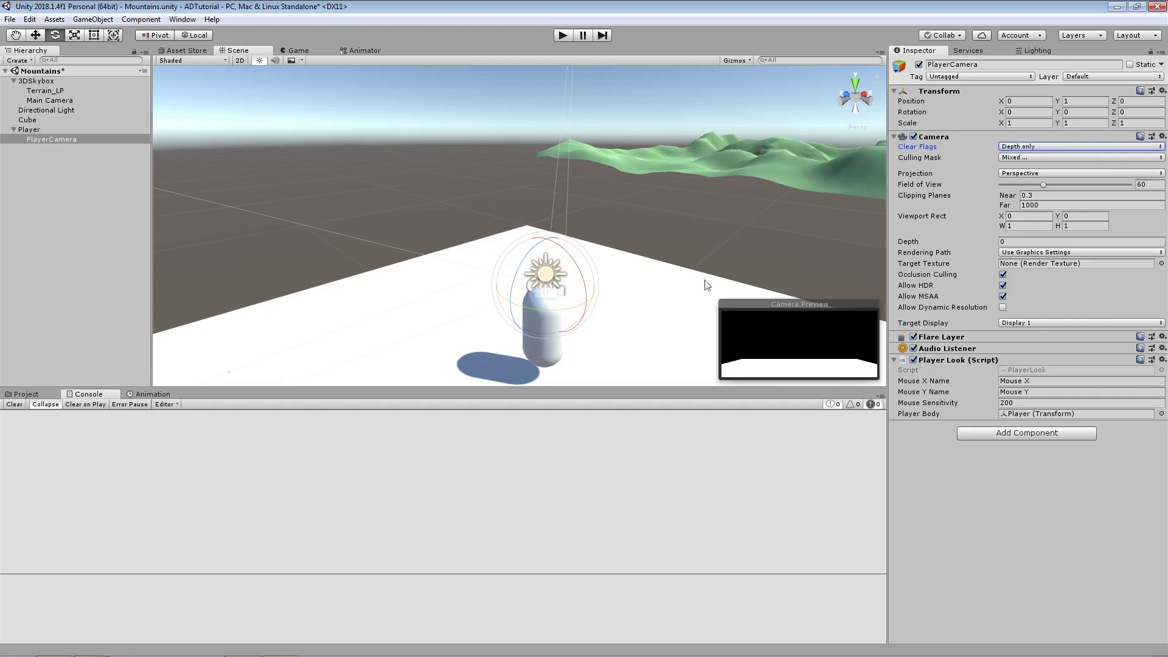
Play the scene to check how the player's view combines with the skybox mountains, and stop it
{"action": "left_click", "coordinate": [651, 266]}
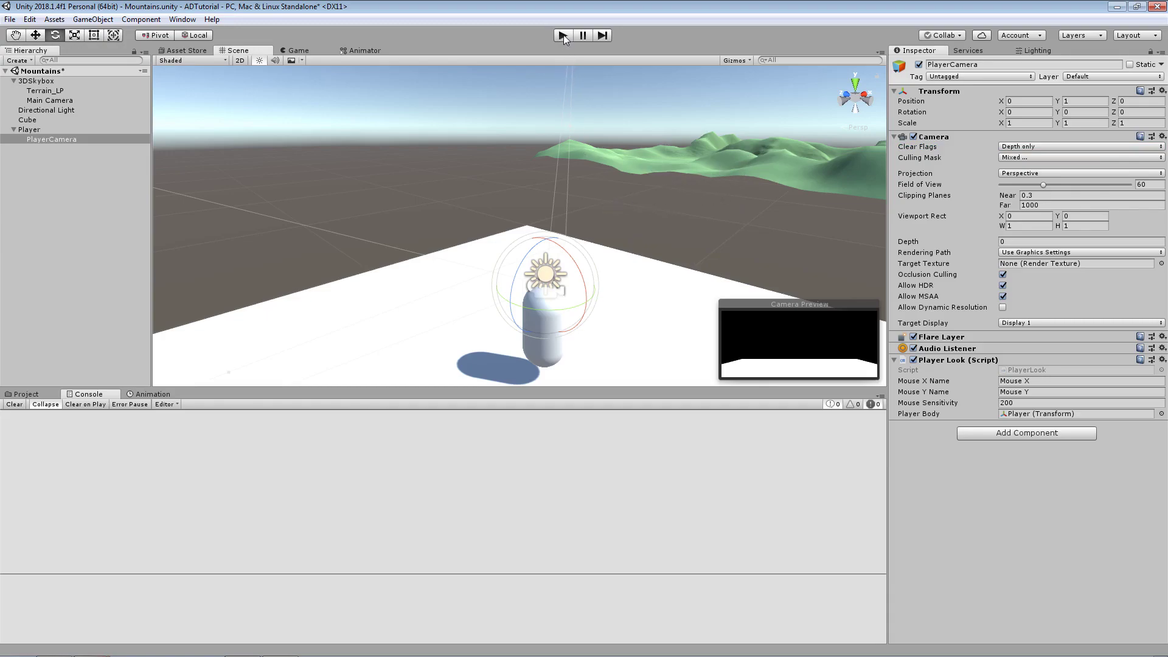
{"action": "key", "text": "ctrl+p"}
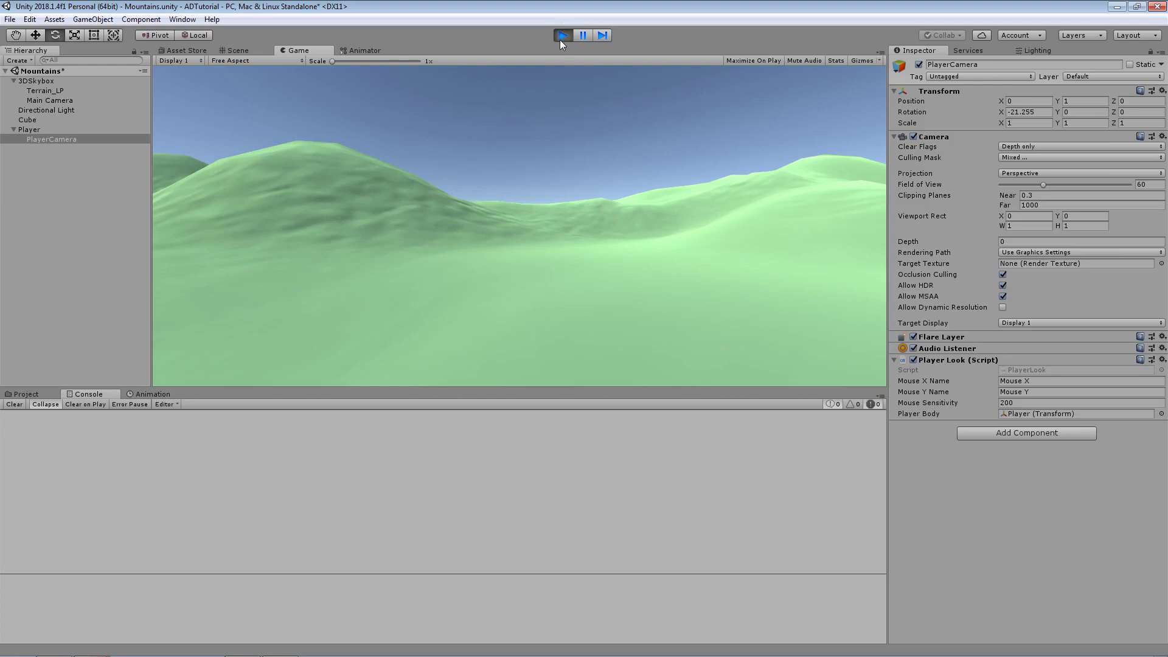
{"action": "left_click", "coordinate": [561, 37]}
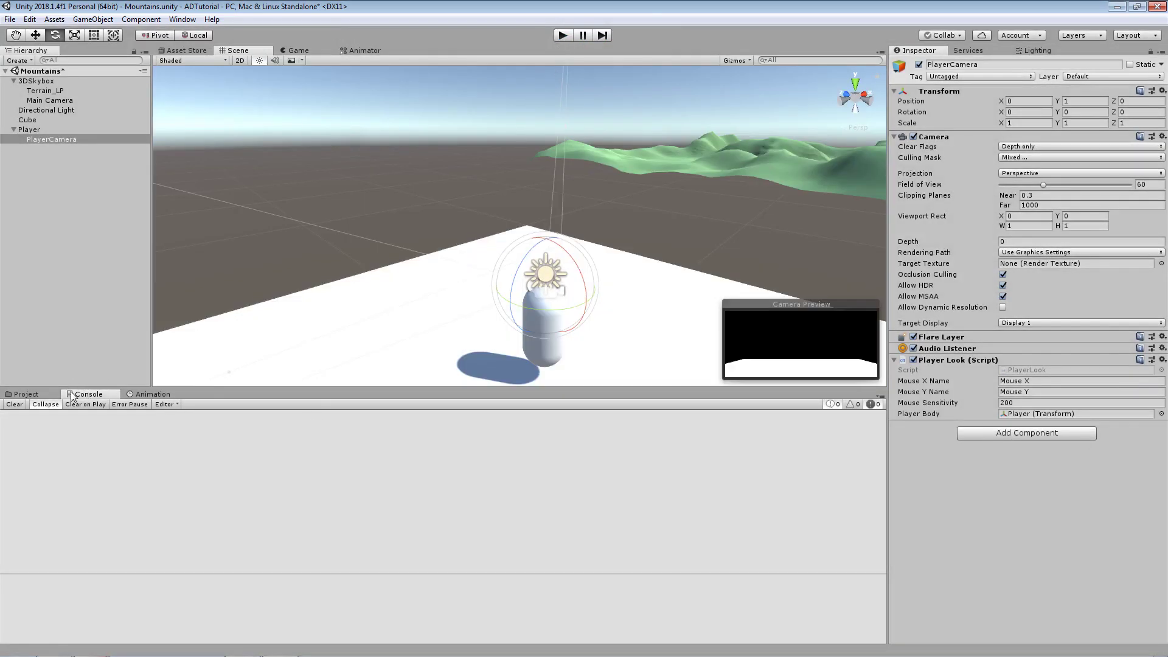
Create a C# script named SkyboxCamera in the Skybox Scripts folder and open it in Visual Studio
{"action": "left_click", "coordinate": [27, 394]}
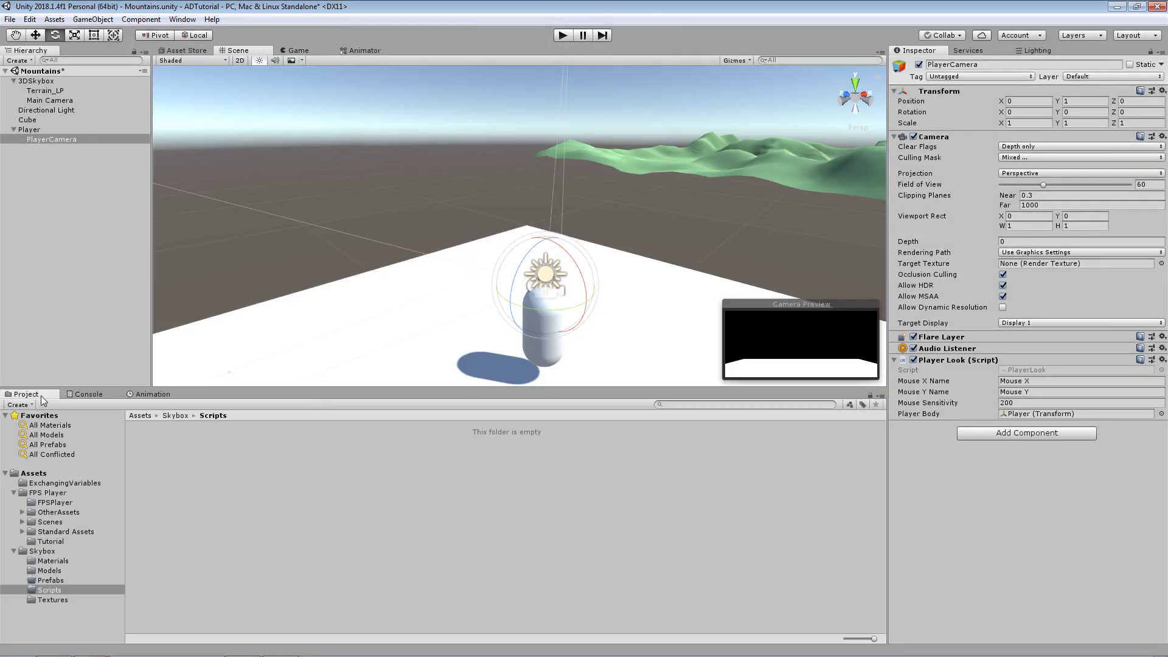
{"action": "right_click", "coordinate": [214, 461]}
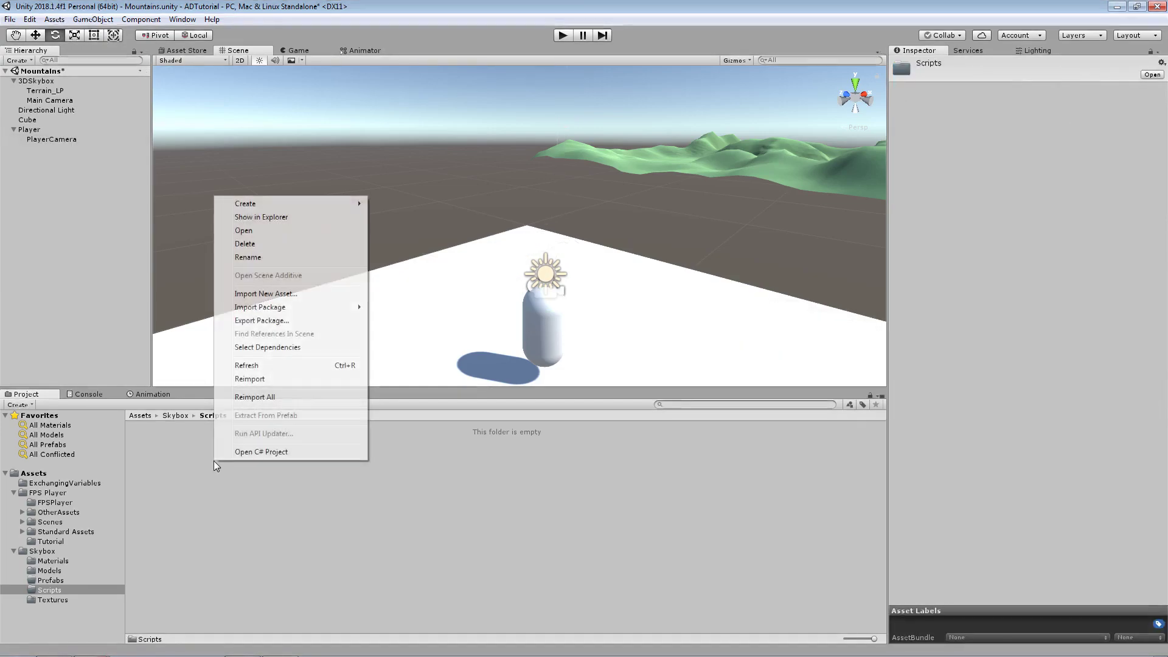
{"action": "mouse_move", "coordinate": [282, 206]}
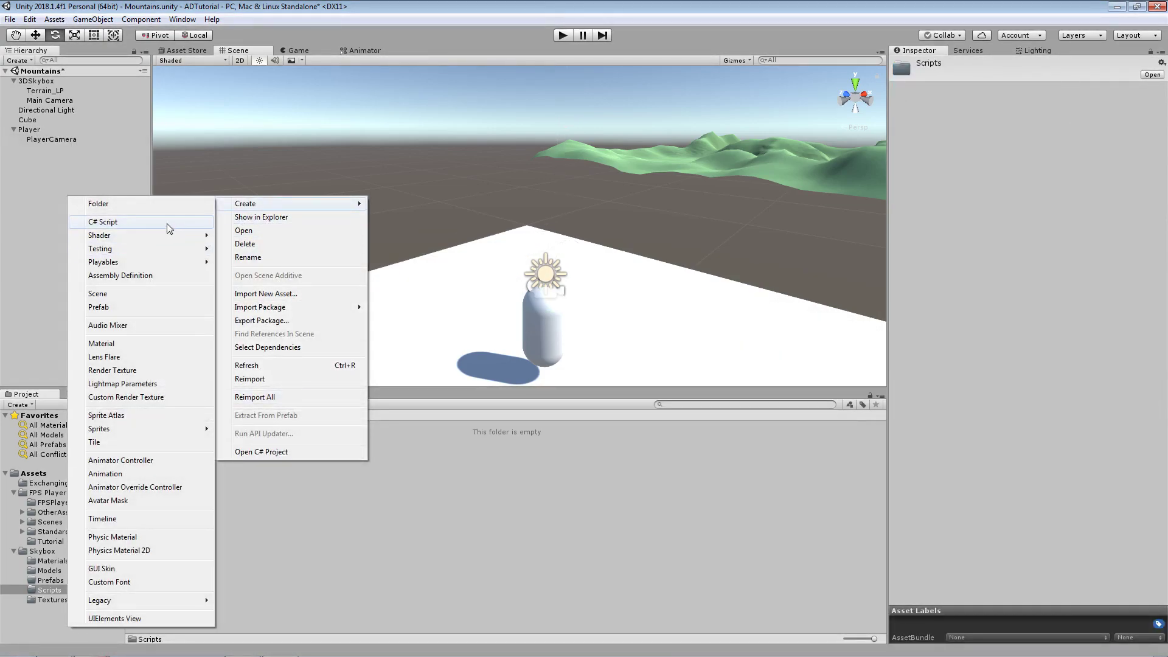
{"action": "left_click", "coordinate": [168, 223]}
{"action": "type", "text": "SkyboxCamera"}
{"action": "key", "text": "Return"}
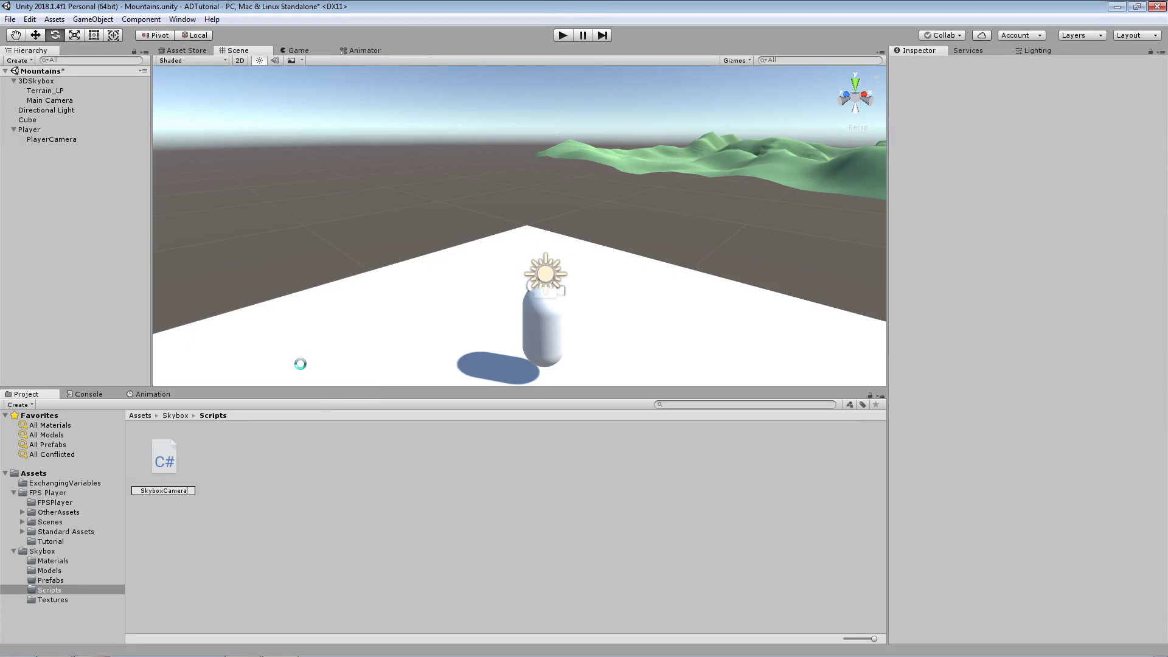
{"action": "double_click", "coordinate": [166, 465]}
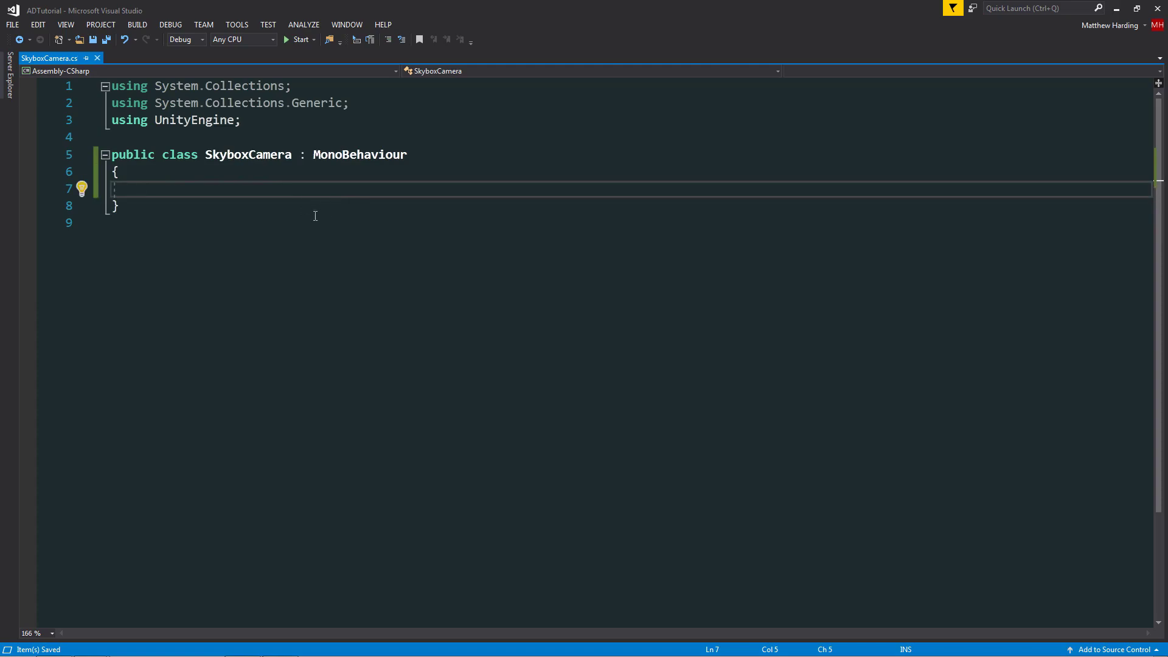
Declare a serialized private Transform field named playerCamera in the SkyboxCamera class and save the script
{"action": "type", "text": "[seri"}
{"action": "key", "text": "Tab"}
{"action": "type", "text": "] privat"}
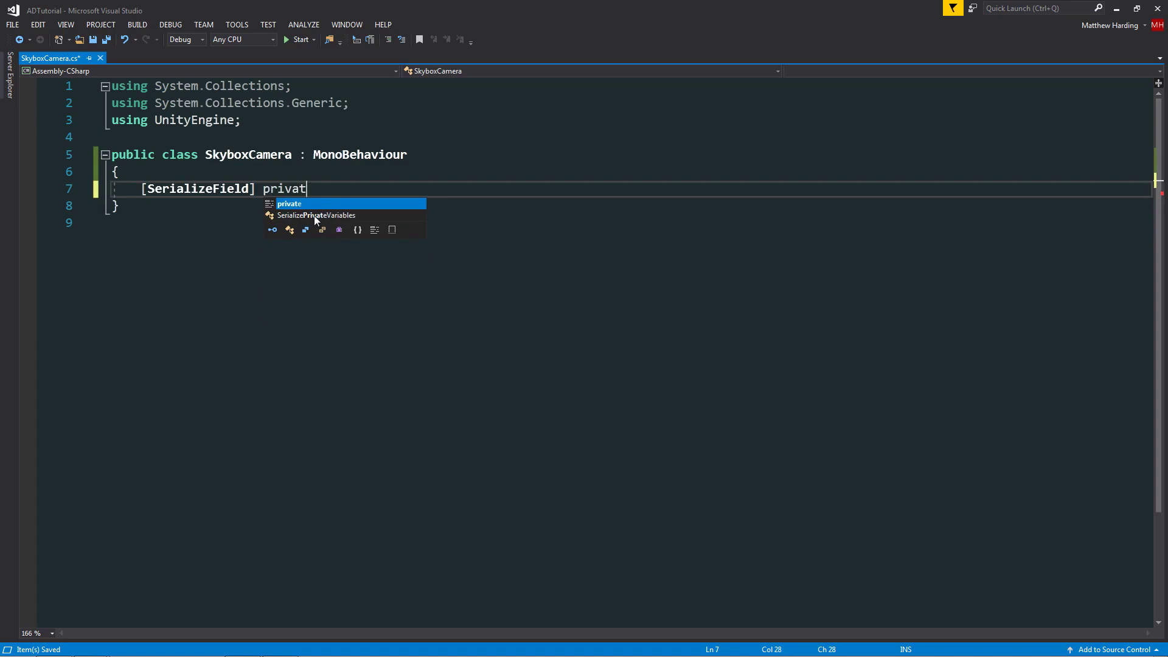
{"action": "type", "text": "e Transform"}
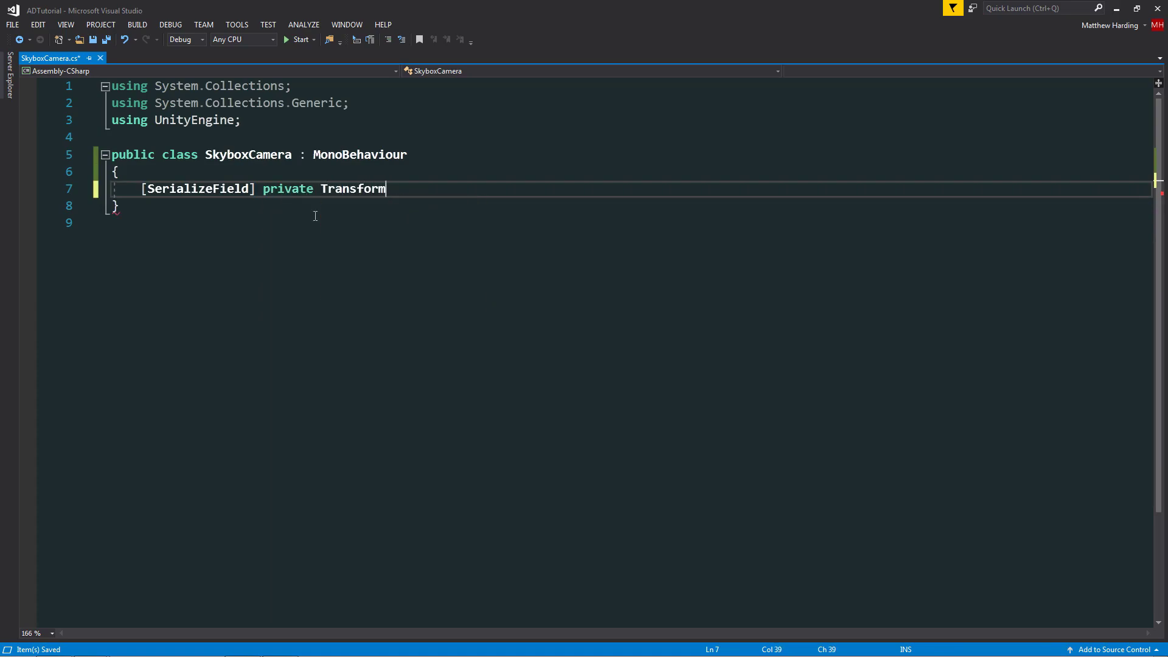
{"action": "type", "text": " playerCa"}
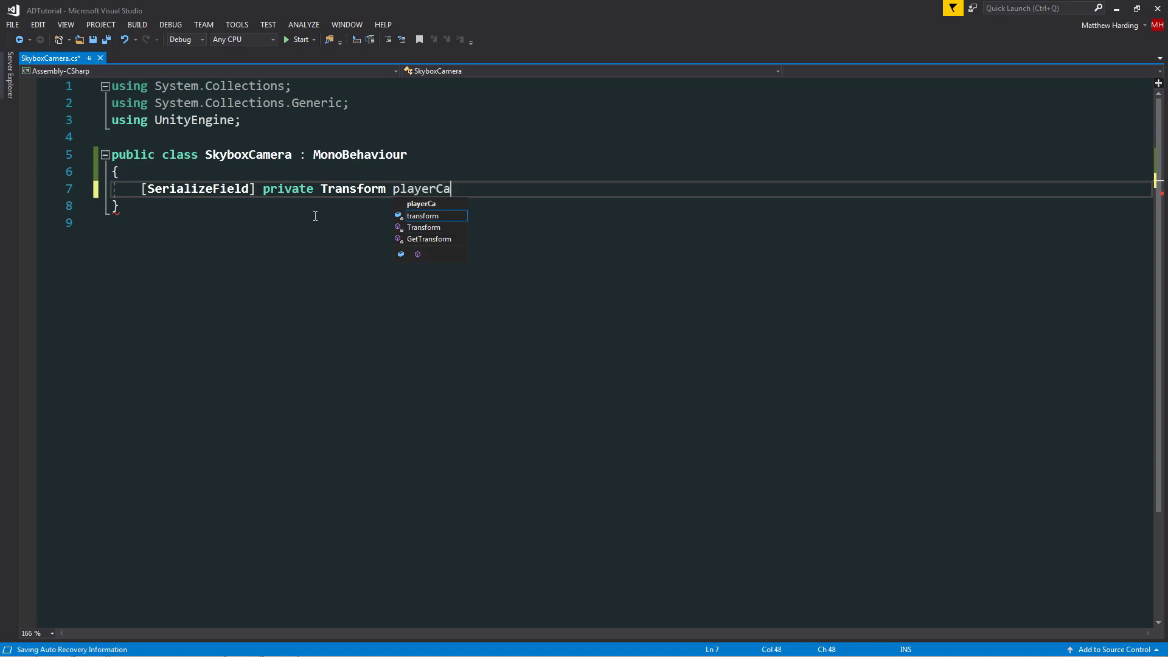
{"action": "type", "text": "mera;"}
{"action": "key", "text": "ctrl+s"}
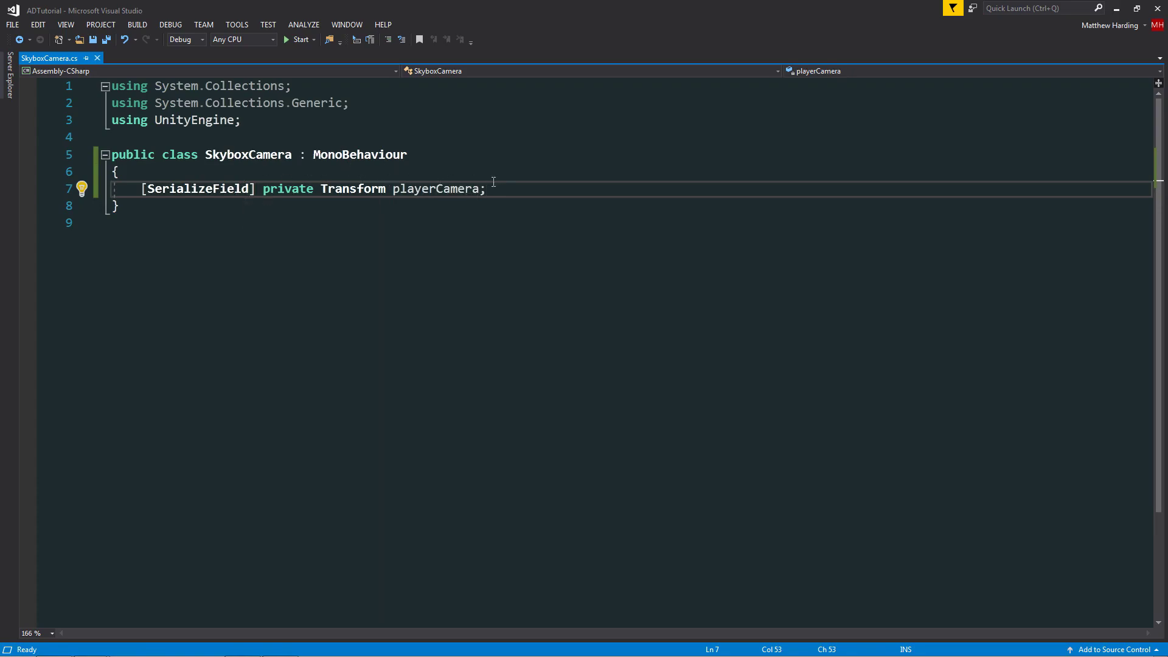
Add an empty private void Update() method below the playerCamera field and save the script
{"action": "key", "text": "Return"}
{"action": "key", "text": "Return"}
{"action": "key", "text": "Return"}
{"action": "key", "text": "Return"}
{"action": "key", "text": "Up"}
{"action": "type", "text": "r"}
{"action": "key", "text": "BackSpace"}
{"action": "type", "text": "private void Update("}
{"action": "key", "text": "BackSpace"}
{"action": "type", "text": "()"}
{"action": "key", "text": "Return"}
{"action": "type", "text": "{"}
{"action": "key", "text": "Return"}
{"action": "key", "text": "ctrl+s"}
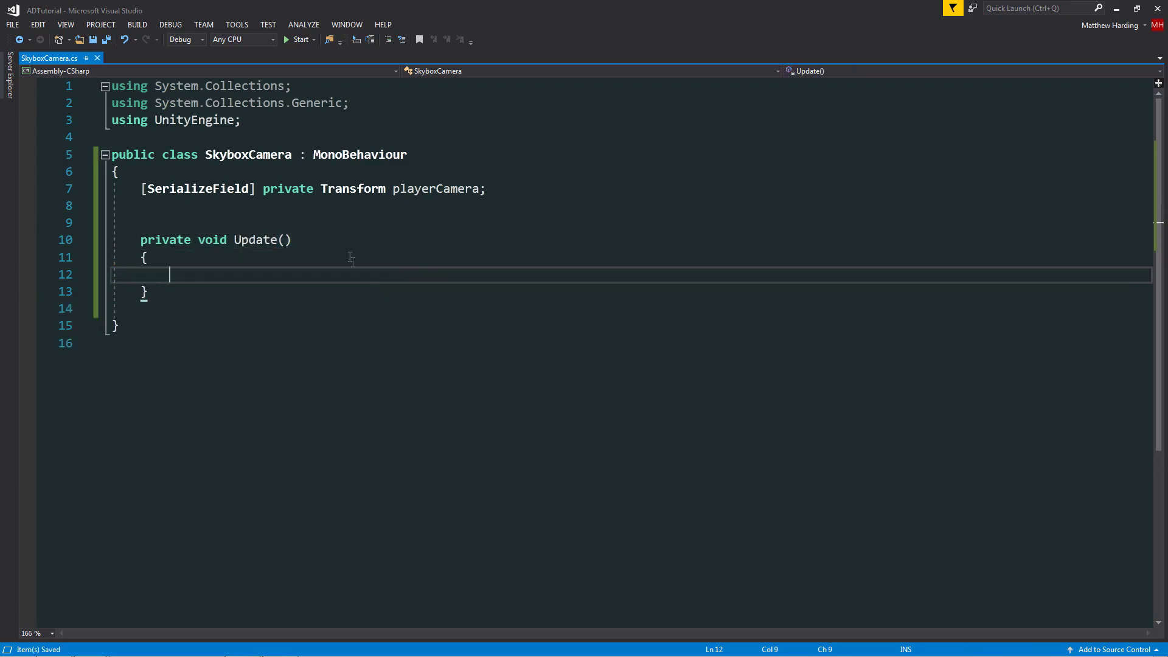
Write transform.rotation = playerCamera.rotation; inside the Update method
{"action": "type", "text": "tra"}
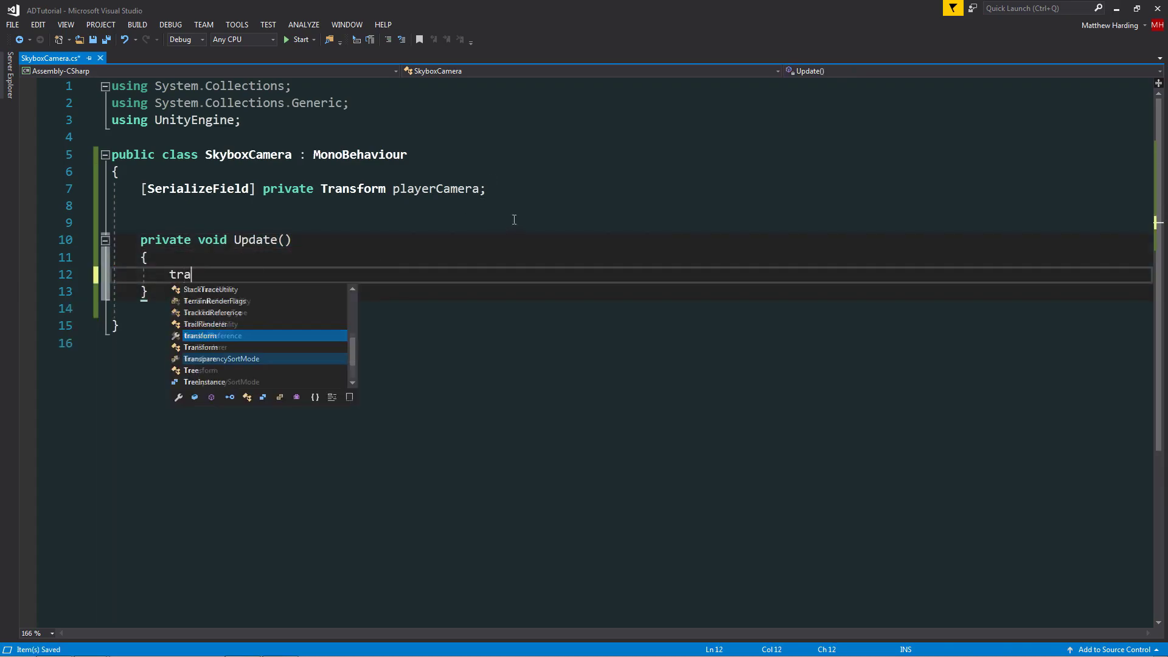
{"action": "type", "text": "nsform."}
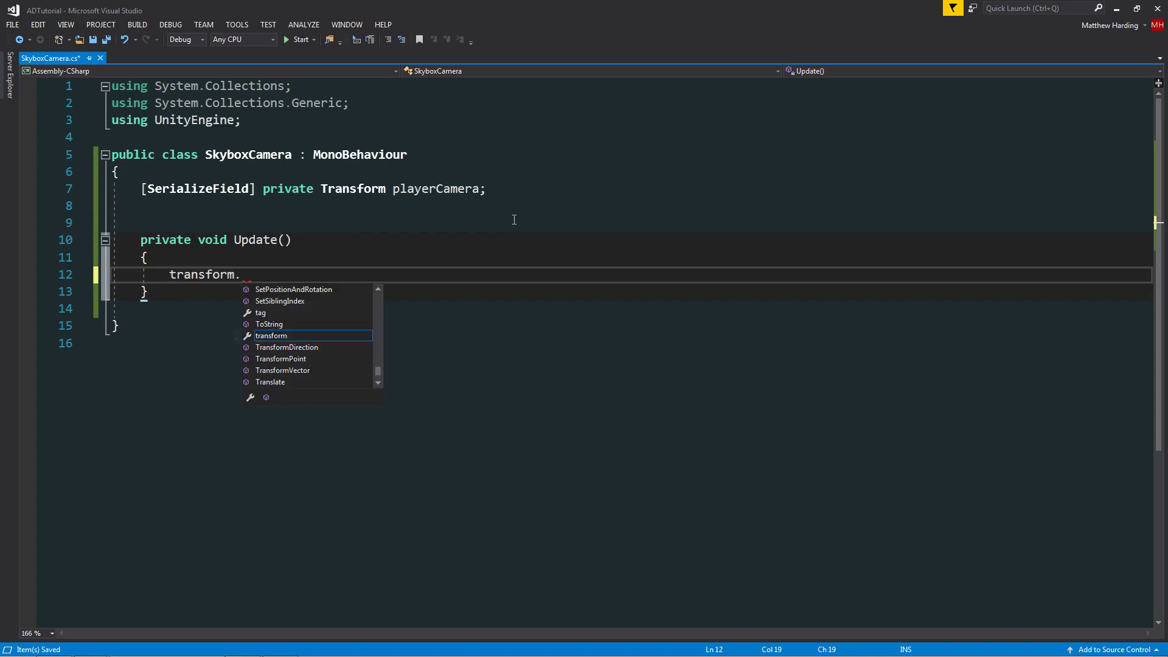
{"action": "type", "text": "rotation = "}
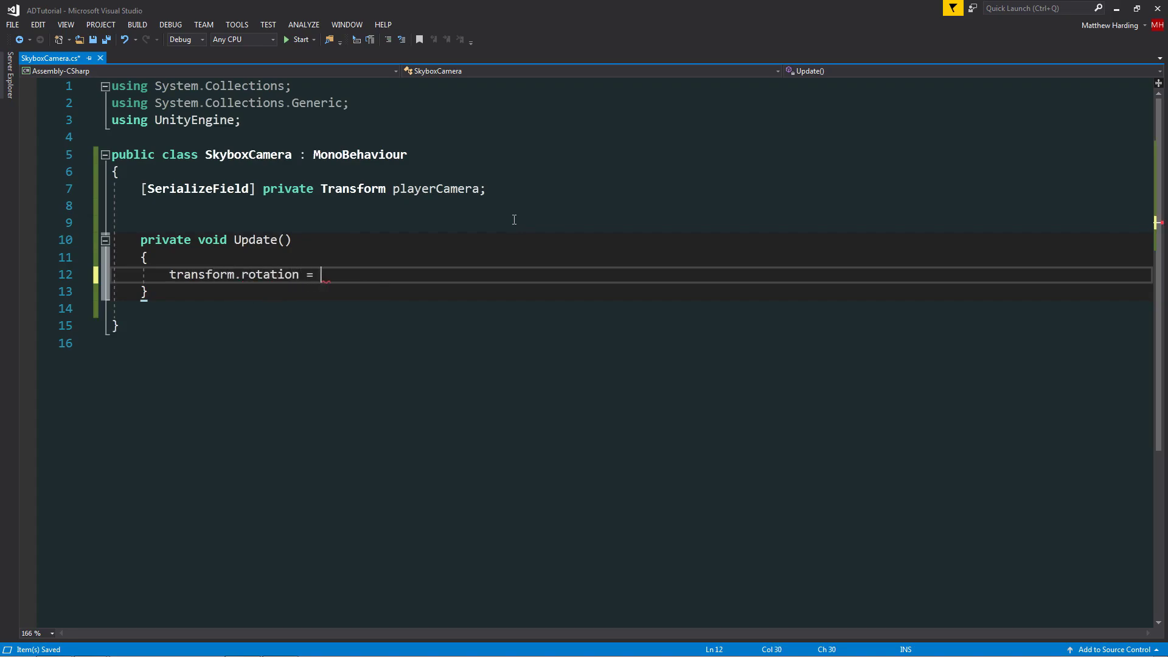
{"action": "type", "text": "playerC"}
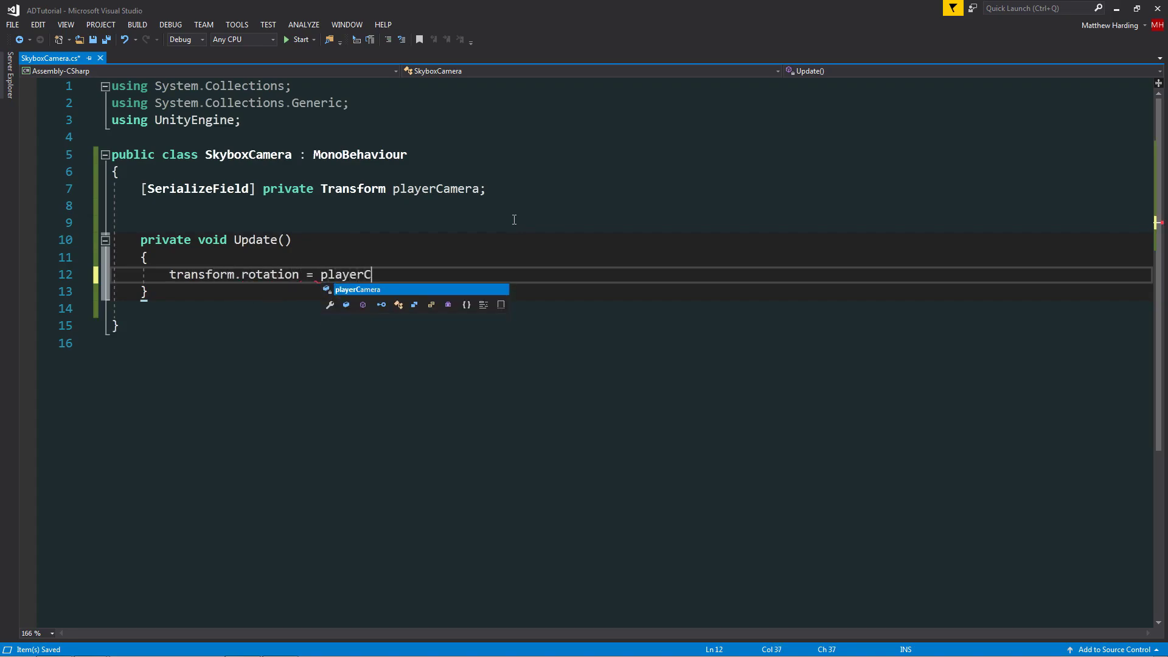
{"action": "type", "text": "amera;"}
{"action": "key", "text": "ctrl+s"}
{"action": "left_click", "coordinate": [601, 160]}
{"action": "left_click", "coordinate": [431, 271]}
{"action": "key", "text": "BackSpace"}
{"action": "type", "text": ".rot"}
{"action": "key", "text": "Tab"}
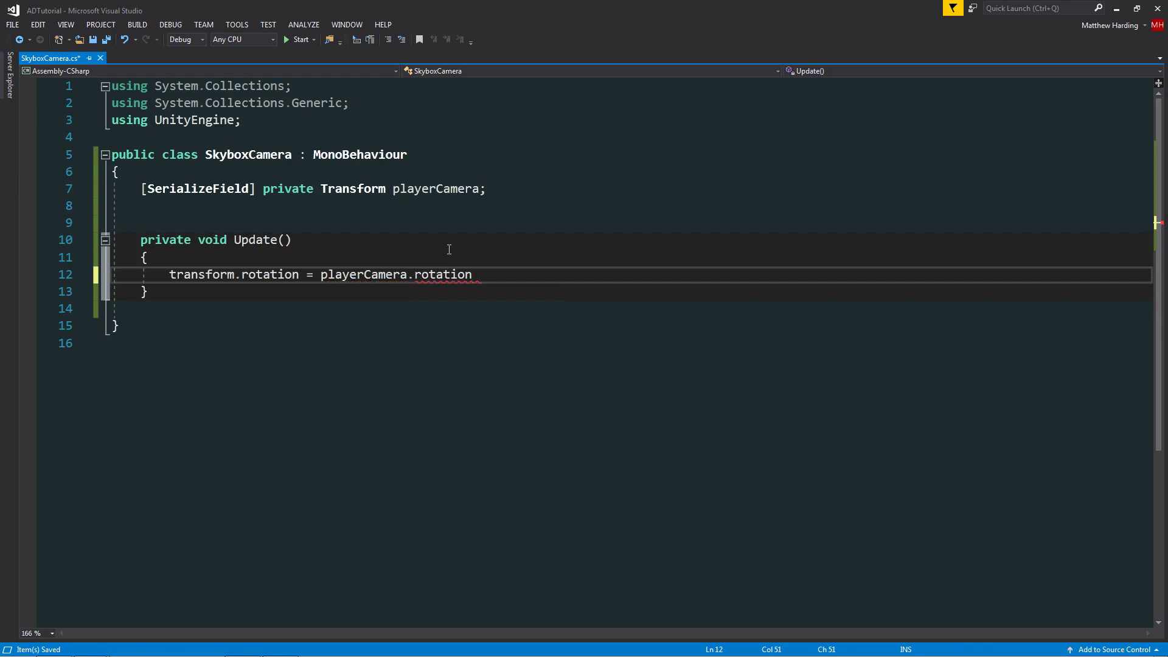
{"action": "type", "text": ";"}
{"action": "key", "text": "Up"}
{"action": "key", "text": "Up"}
{"action": "key", "text": "Up"}
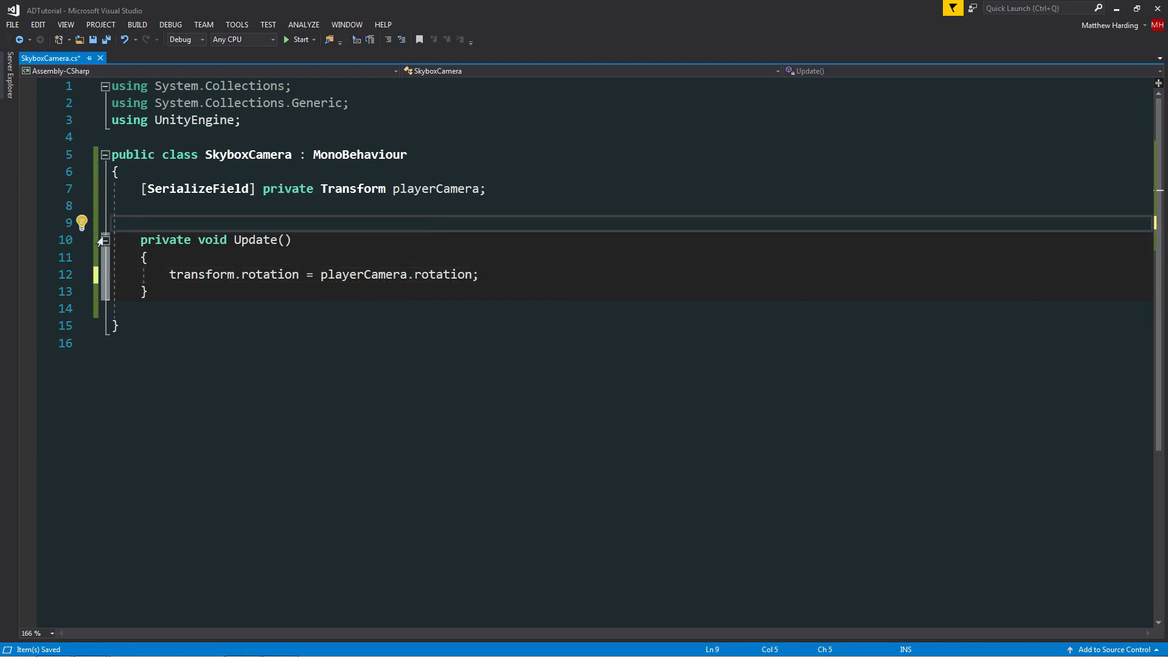
In Unity, attach the Skybox Camera script to the Main Camera and assign PlayerCamera as its Player Camera
{"action": "key", "text": "alt+Tab"}
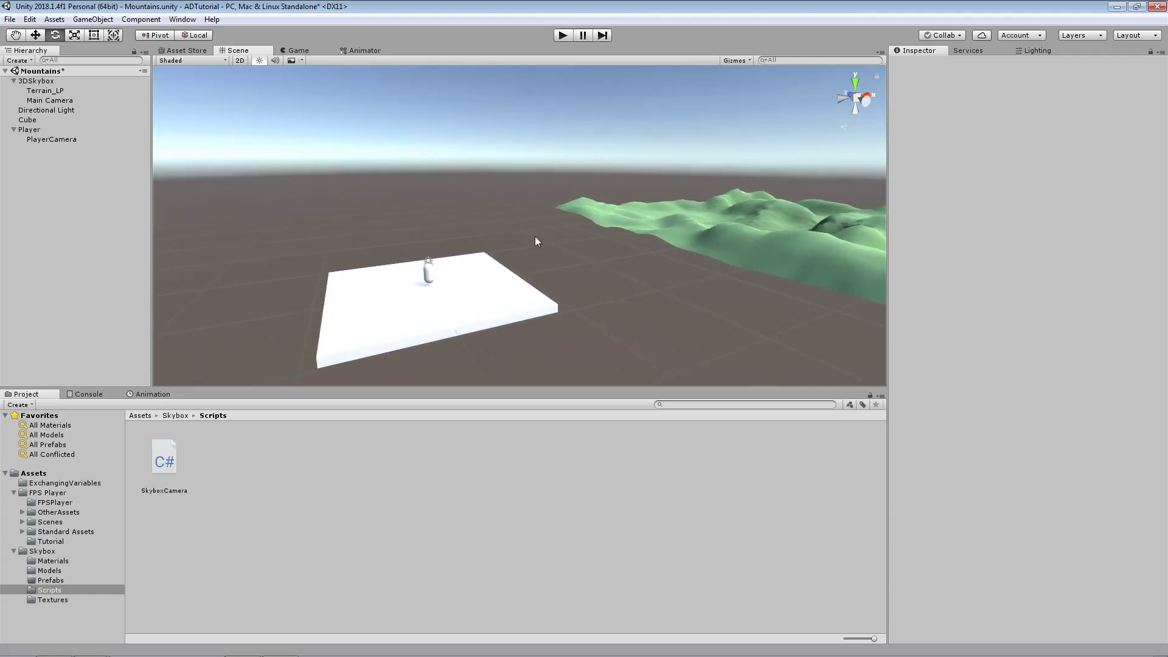
{"action": "double_click", "coordinate": [70, 100]}
{"action": "right_click_drag", "start_coordinate": [554, 247], "coordinate": [577, 245]}
{"action": "key", "text": "w"}
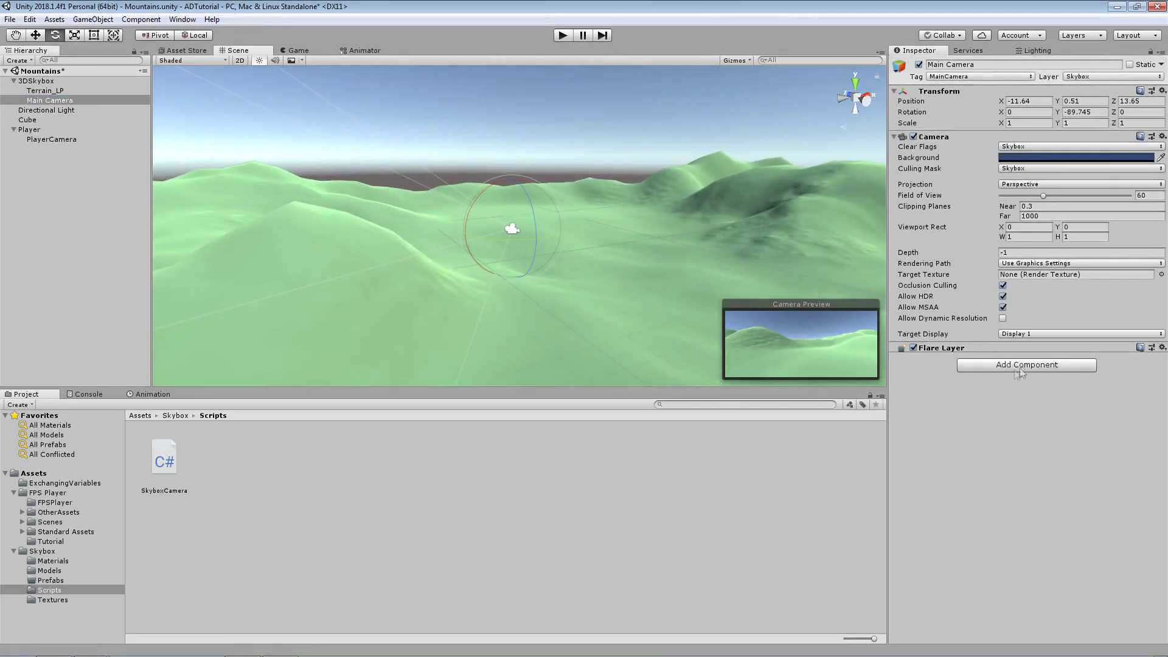
{"action": "left_click", "coordinate": [1011, 363]}
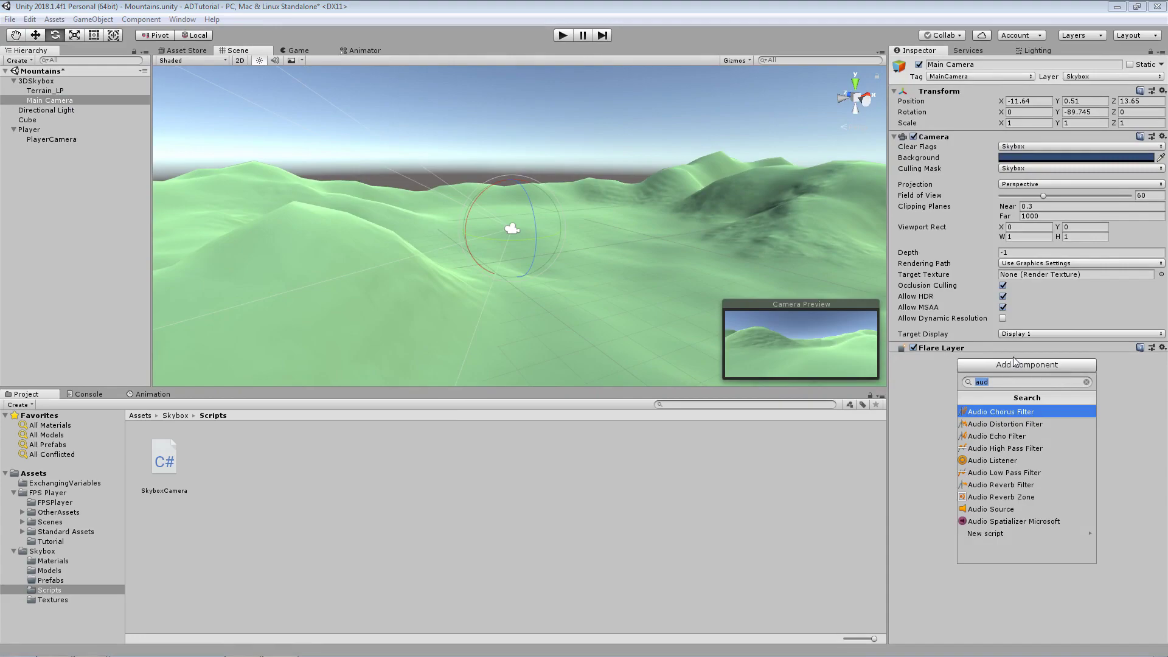
{"action": "type", "text": "sky"}
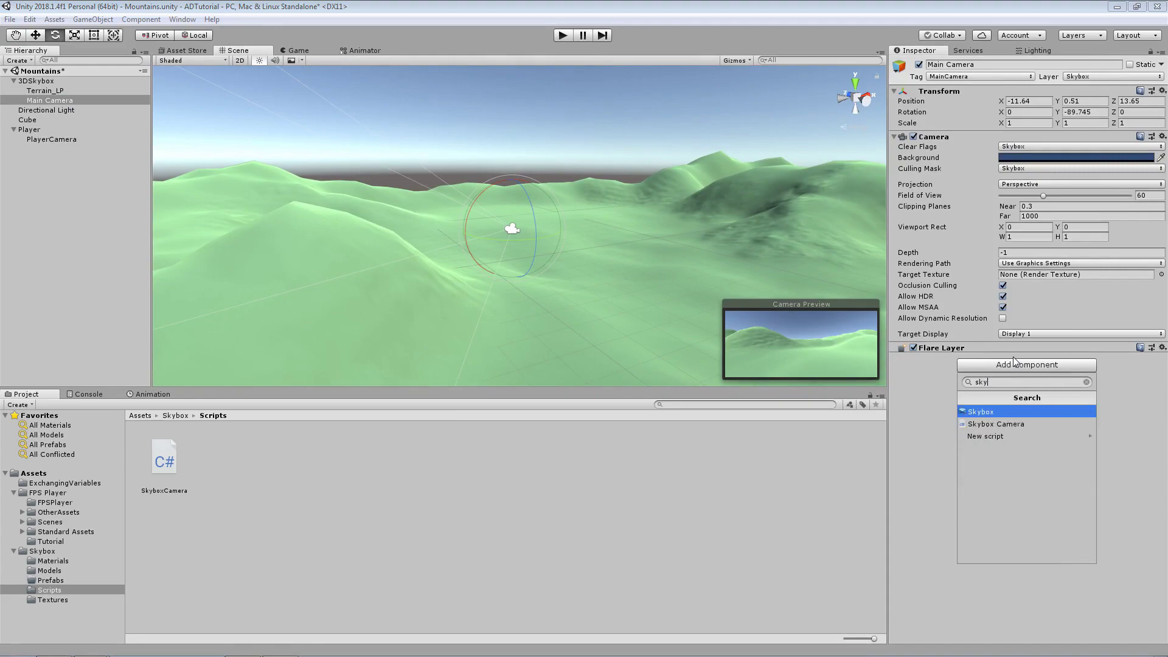
{"action": "left_click", "coordinate": [1014, 426]}
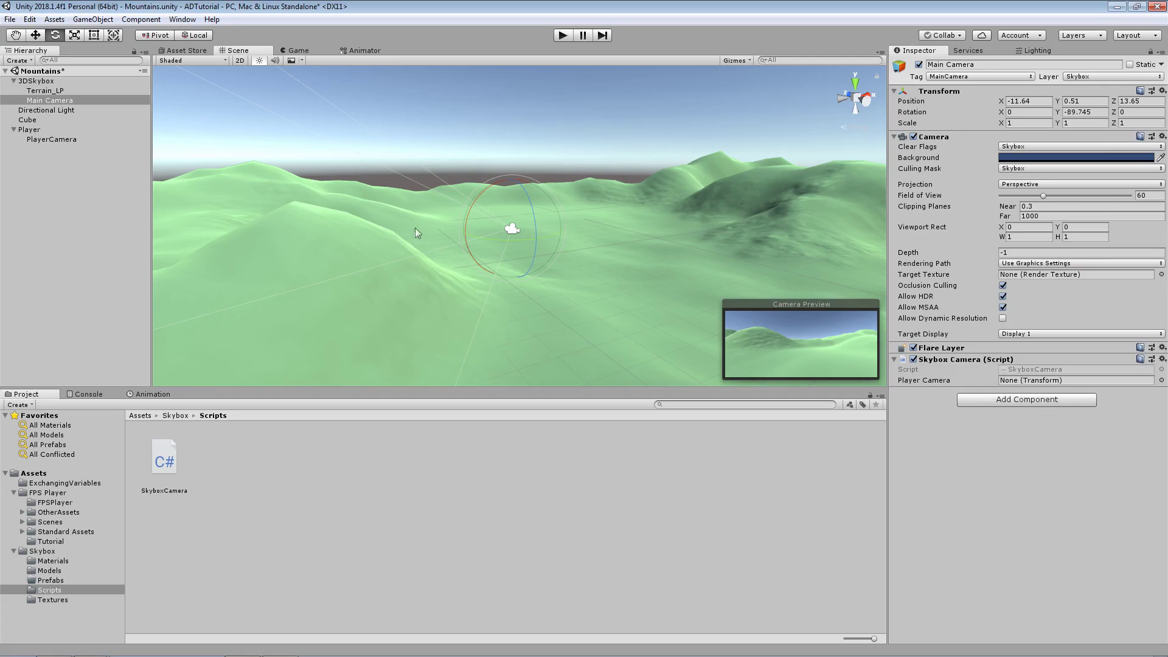
{"action": "left_click_drag", "start_coordinate": [69, 142], "coordinate": [1048, 385]}
Play the scene to check that the skybox mountains rotate with the player's view, and stop it
{"action": "mouse_move", "coordinate": [479, 185]}
{"action": "left_mouse_down", "text": "alt"}
{"action": "mouse_move", "coordinate": [448, 195]}
{"action": "mouse_move", "coordinate": [631, 188]}
{"action": "mouse_move", "coordinate": [462, 197]}
{"action": "left_mouse_up", "text": "alt"}
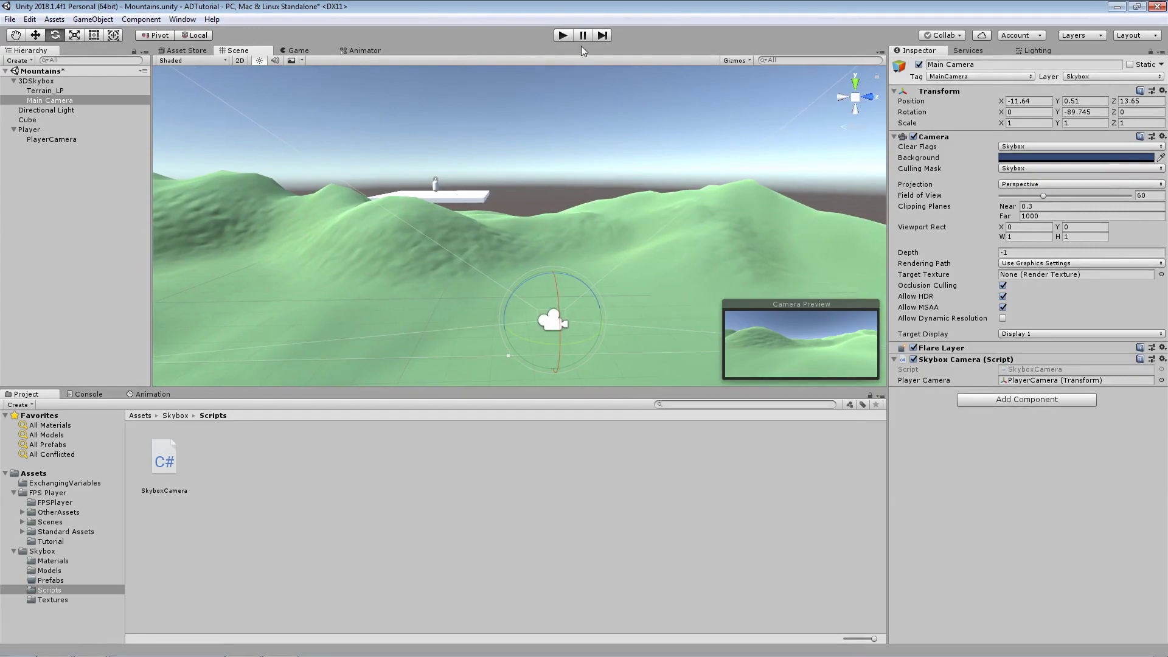
{"action": "left_click", "coordinate": [561, 37]}
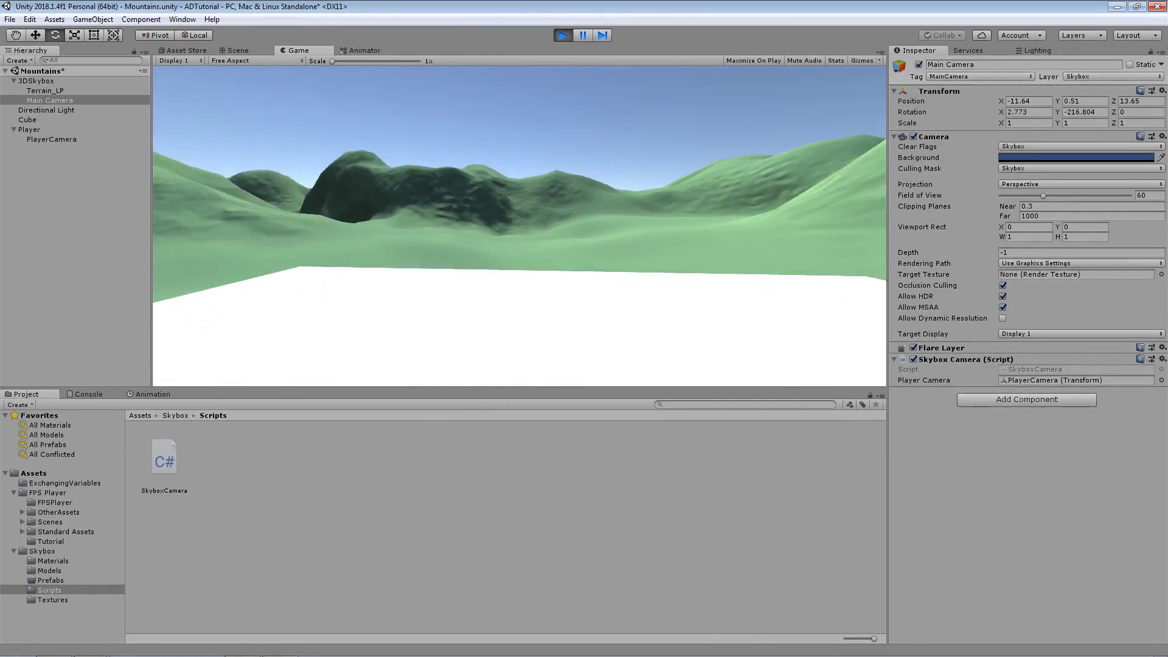
{"action": "key", "text": "ctrl+p"}
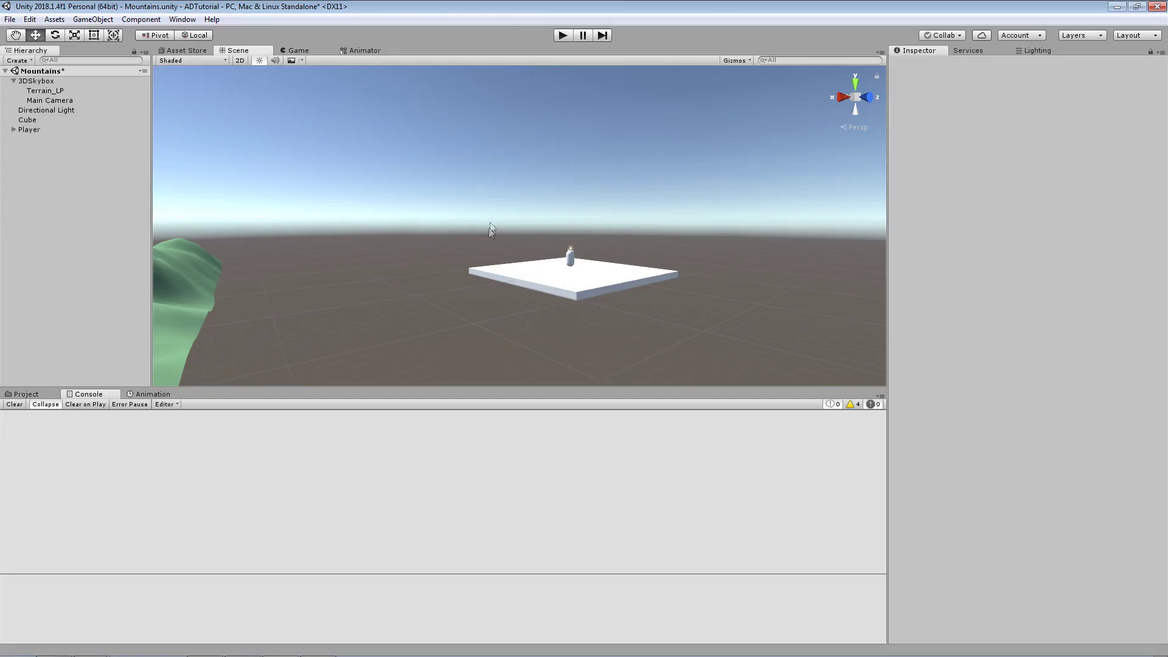
Set the Main Camera's position to X 0, Y 0, Z 0 within the 3DSkybox
{"action": "right_click_drag", "start_coordinate": [542, 250], "coordinate": [372, 262]}
{"action": "right_click_drag", "start_coordinate": [498, 212], "coordinate": [733, 225]}
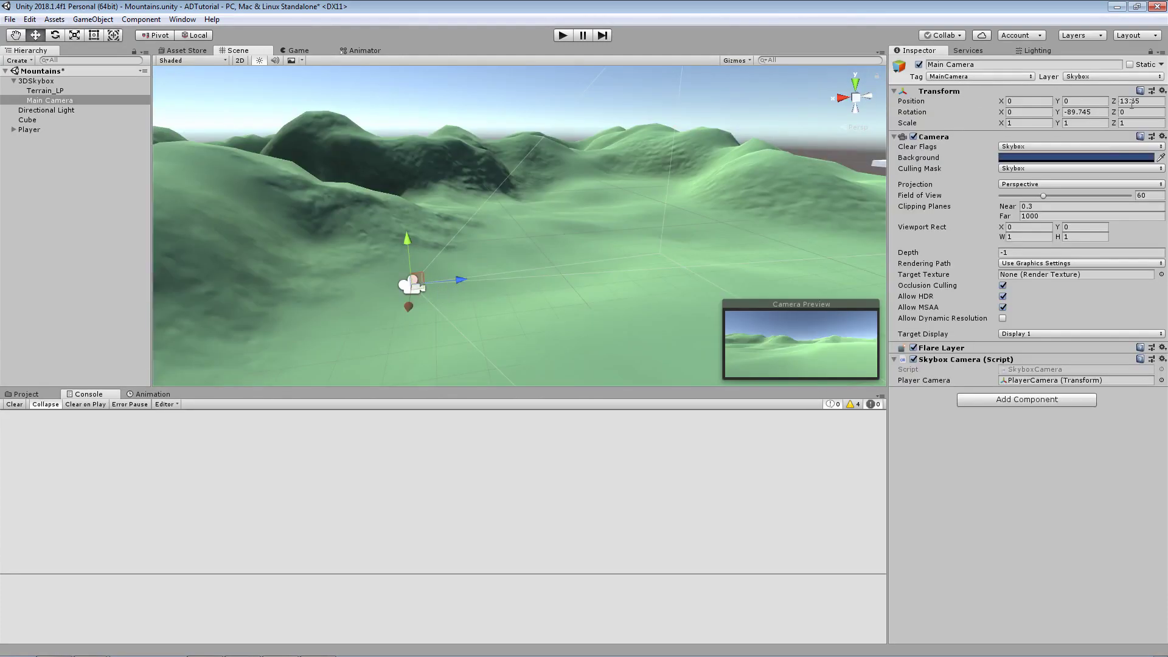
{"action": "left_click", "coordinate": [1141, 102]}
{"action": "type", "text": "0"}
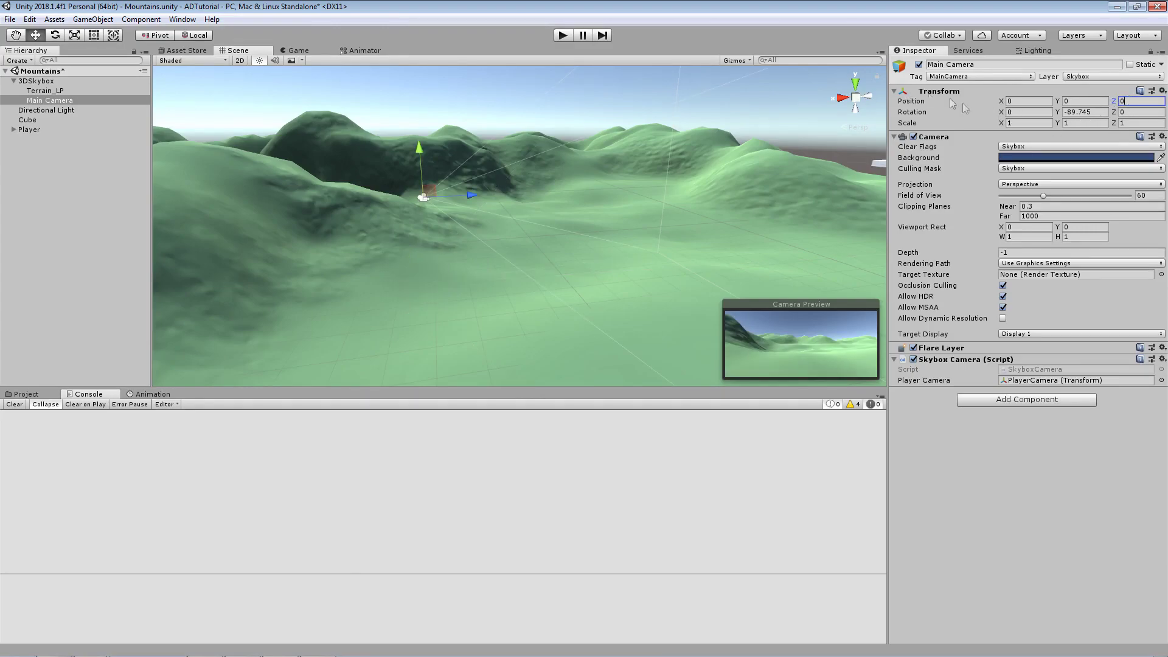
{"action": "type", "text": "f"}
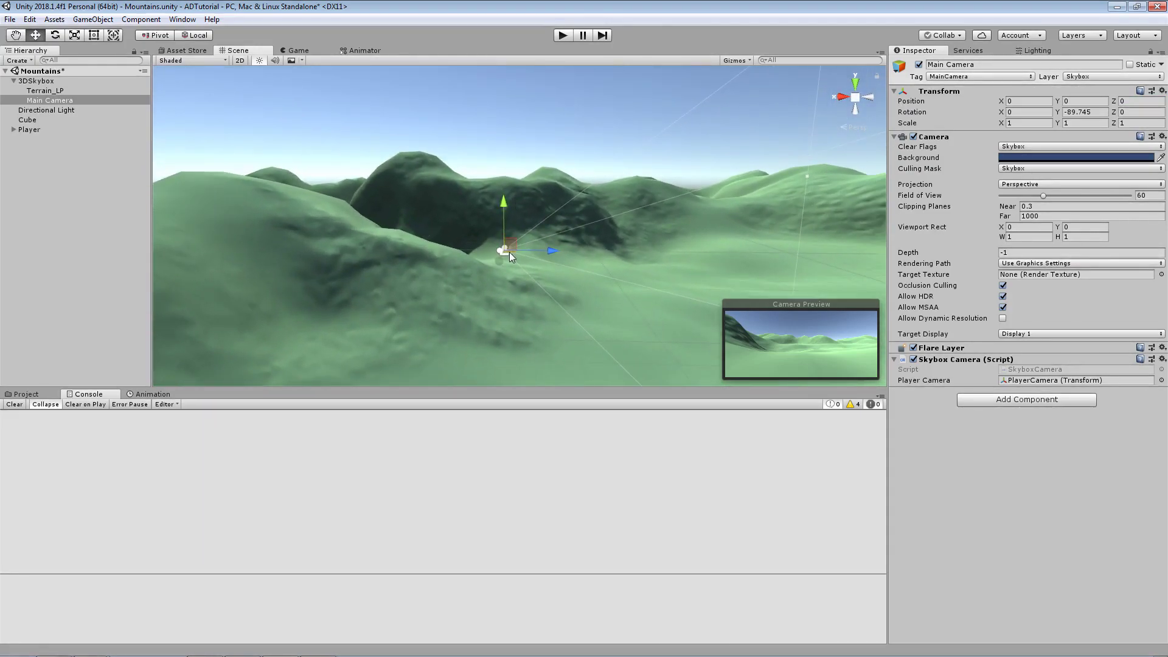
Examine where the Main Camera sits within the skybox terrain and inspect the 3DSkybox object's transform
{"action": "mouse_move", "coordinate": [509, 252]}
{"action": "right_mouse_down"}
{"action": "mouse_move", "coordinate": [487, 254]}
{"action": "mouse_move", "coordinate": [497, 252]}
{"action": "right_mouse_up"}
{"action": "key", "text": "s"}
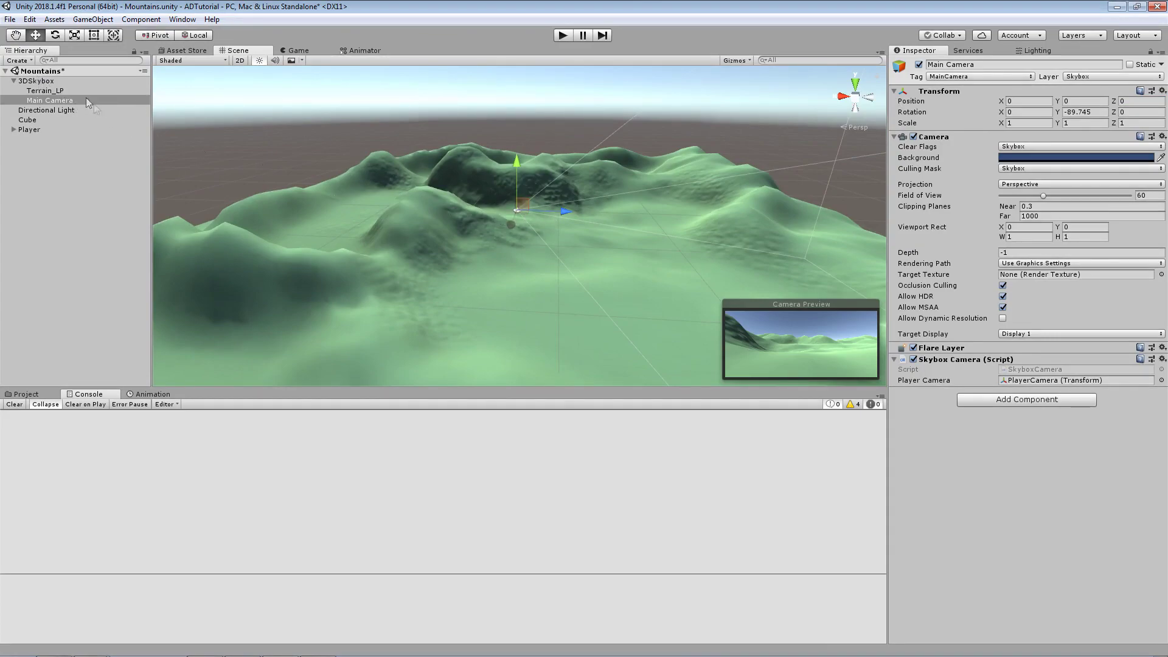
{"action": "left_click", "coordinate": [71, 83]}
{"action": "right_click_drag", "start_coordinate": [524, 207], "coordinate": [527, 199]}
{"action": "key", "text": "w"}
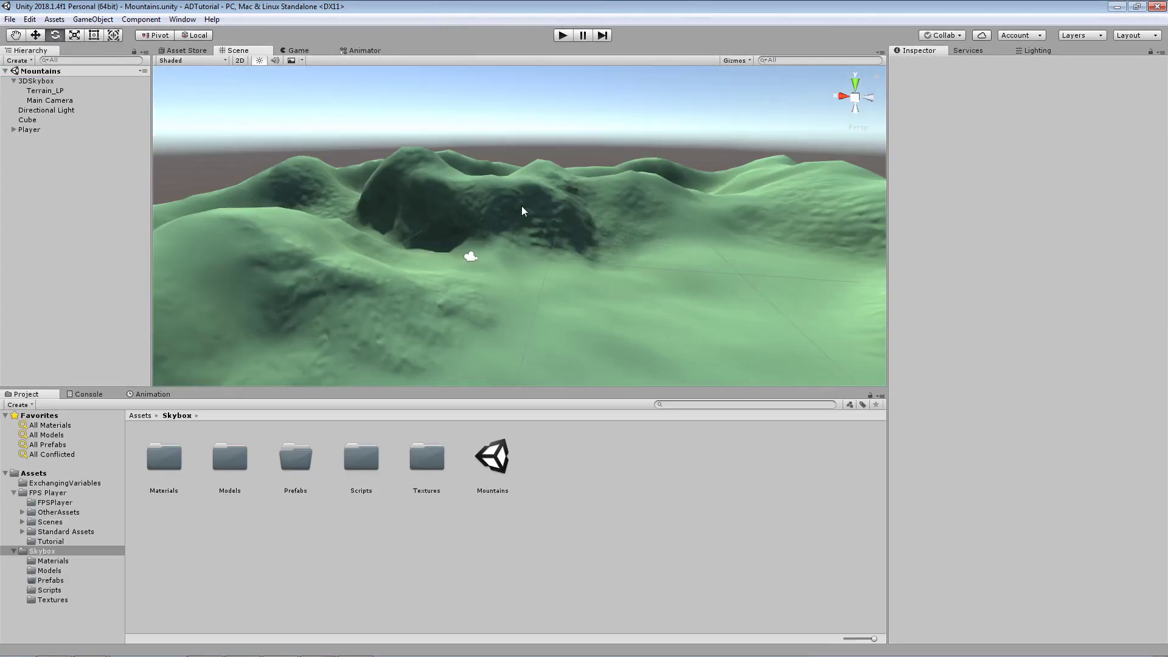
{"action": "right_click_drag", "start_coordinate": [516, 235], "coordinate": [494, 249]}
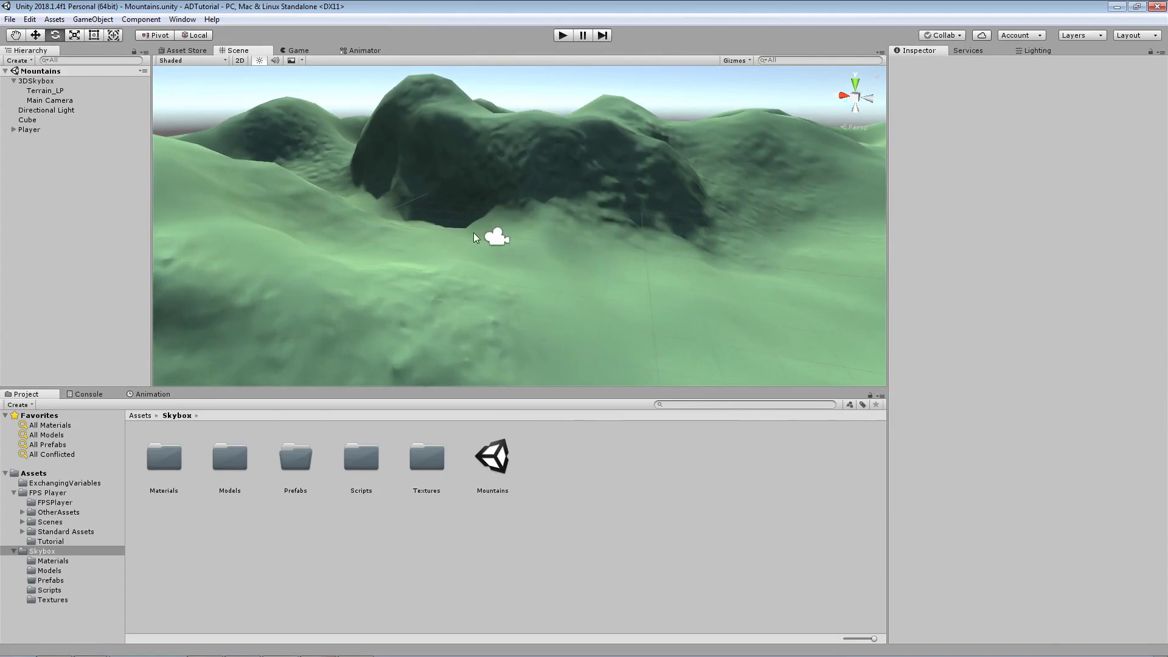
{"action": "left_click", "coordinate": [53, 83]}
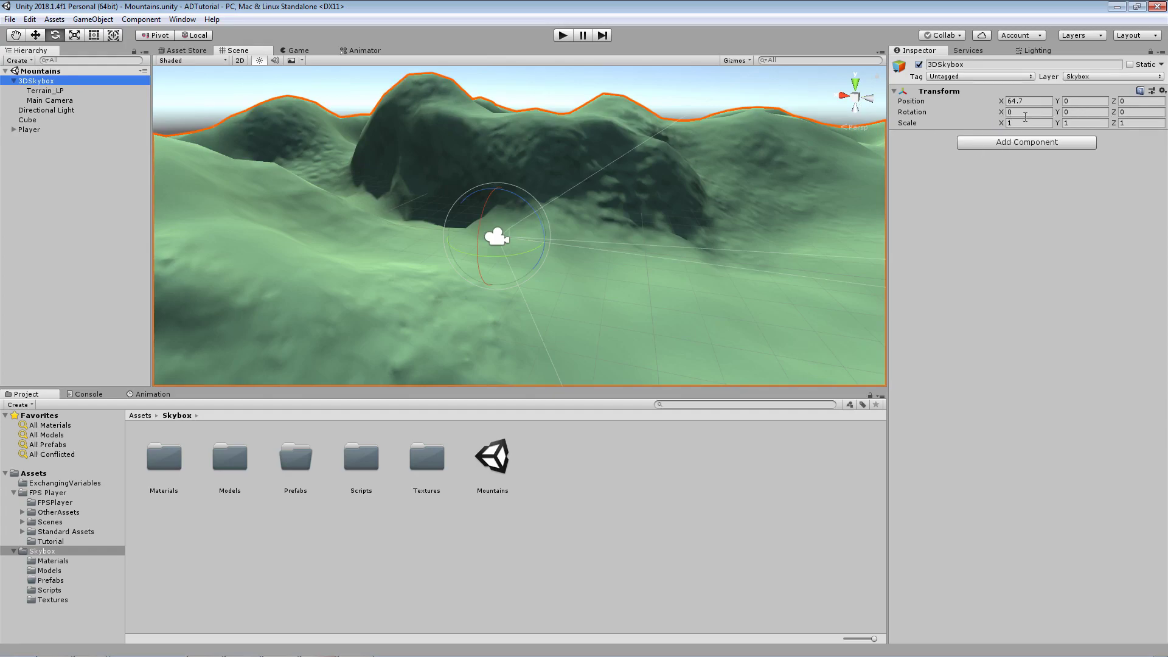
Try moving the Player along the X axis to about -549.2, away from the white platform
{"action": "right_click_drag", "start_coordinate": [492, 157], "coordinate": [524, 172]}
{"action": "key", "text": "s"}
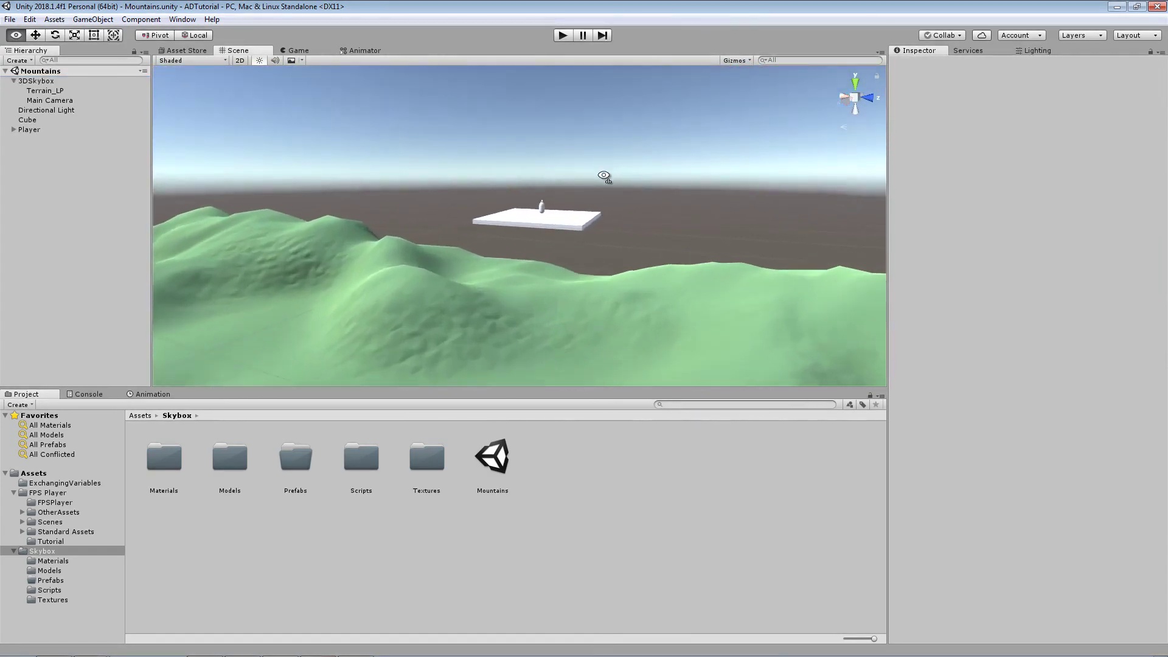
{"action": "key", "text": "w"}
{"action": "right_click_drag", "start_coordinate": [605, 178], "coordinate": [554, 189]}
{"action": "key", "text": "w"}
{"action": "left_click", "coordinate": [498, 259]}
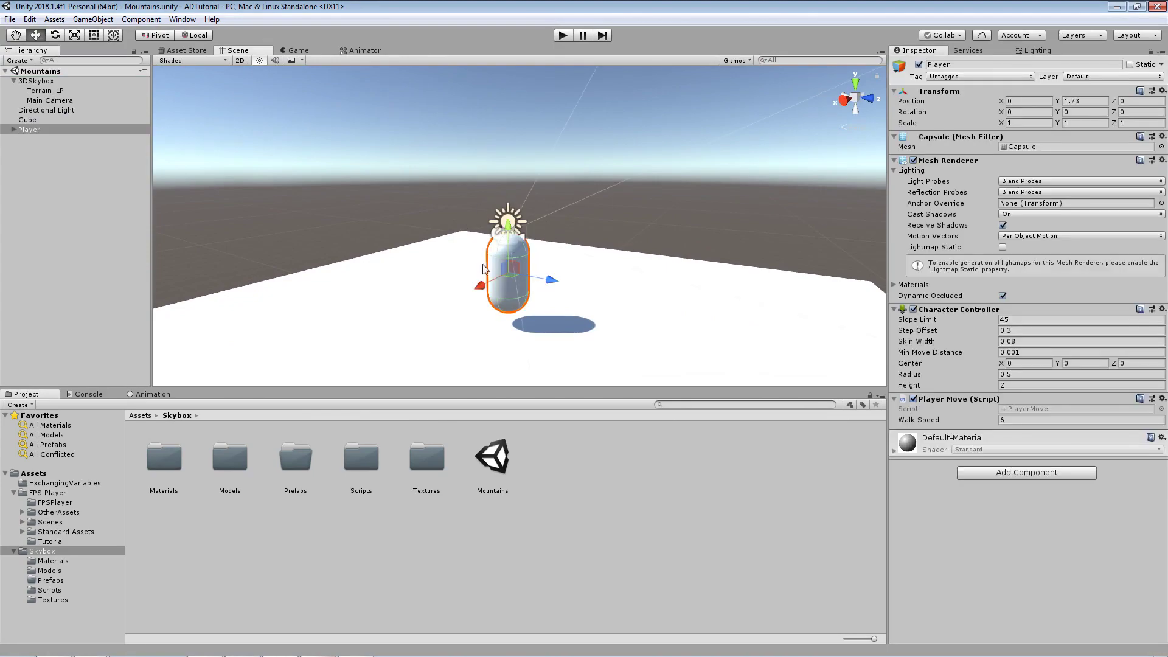
{"action": "left_click", "coordinate": [18, 130]}
{"action": "right_click_drag", "start_coordinate": [600, 253], "coordinate": [550, 245]}
{"action": "key", "text": "s"}
{"action": "left_click_drag", "start_coordinate": [506, 272], "coordinate": [1070, 177]}
{"action": "right_click_drag", "start_coordinate": [790, 192], "coordinate": [753, 222]}
{"action": "key", "text": "s"}
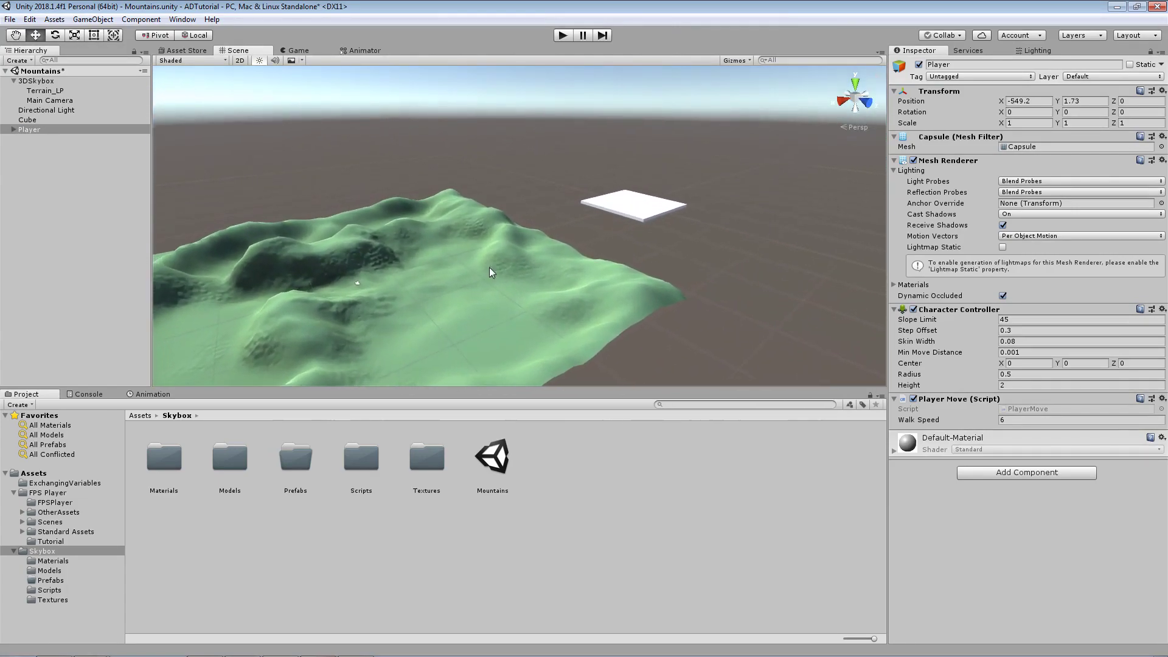
Try sliding the skybox Main Camera along its local Z axis, across the terrain toward the platform
{"action": "left_click", "coordinate": [358, 283]}
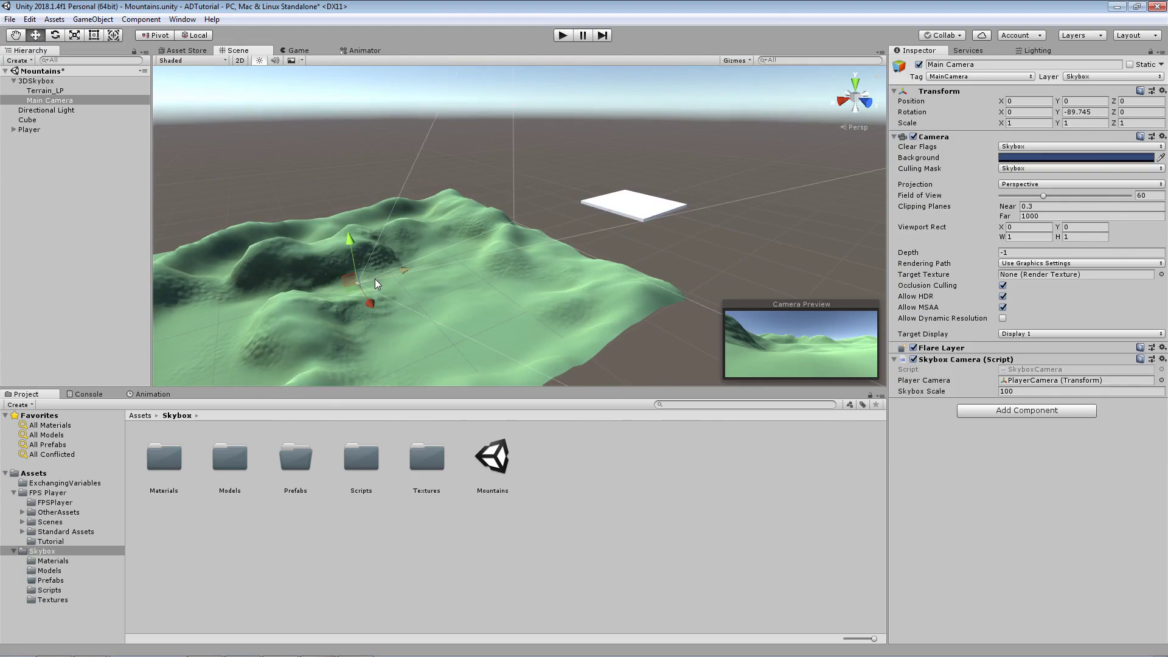
{"action": "left_click_drag", "start_coordinate": [404, 269], "coordinate": [955, 152]}
{"action": "key", "text": "d"}
{"action": "right_click_drag", "start_coordinate": [614, 238], "coordinate": [613, 209]}
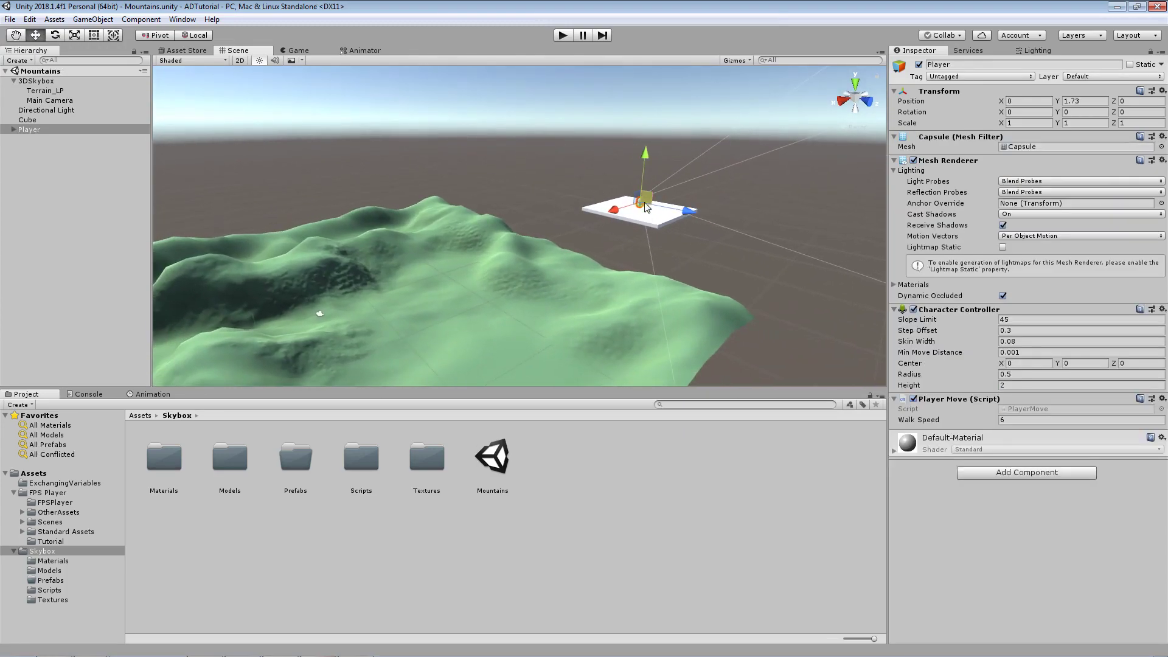
{"action": "left_click", "coordinate": [317, 314]}
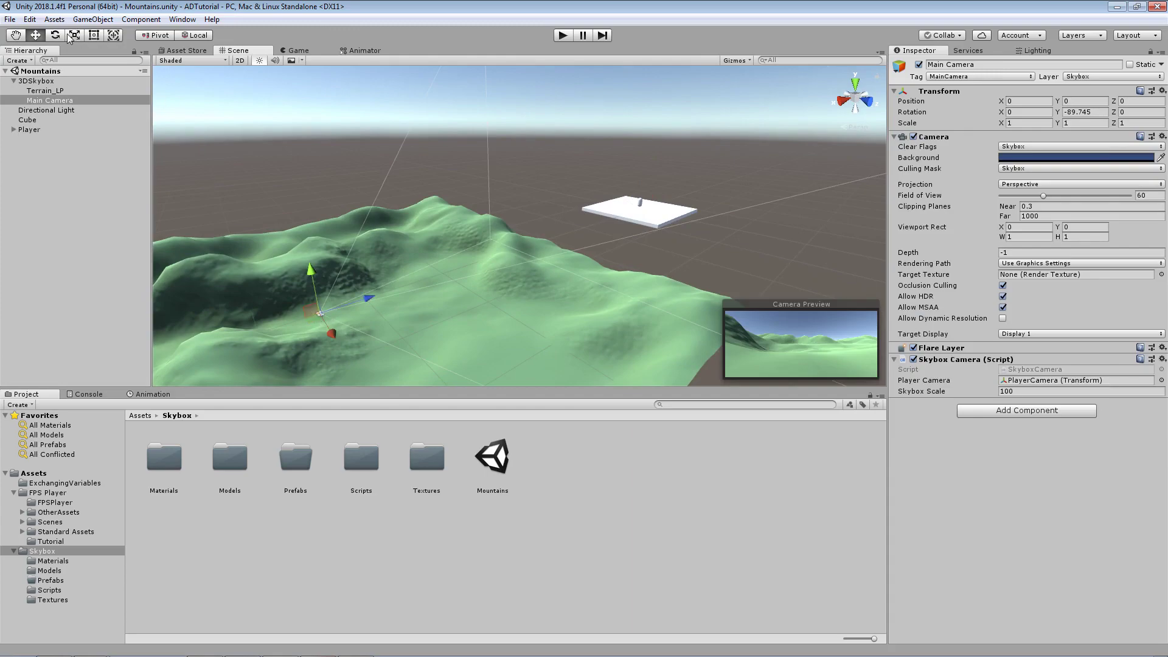
{"action": "left_click", "coordinate": [59, 81]}
{"action": "left_click", "coordinate": [253, 161]}
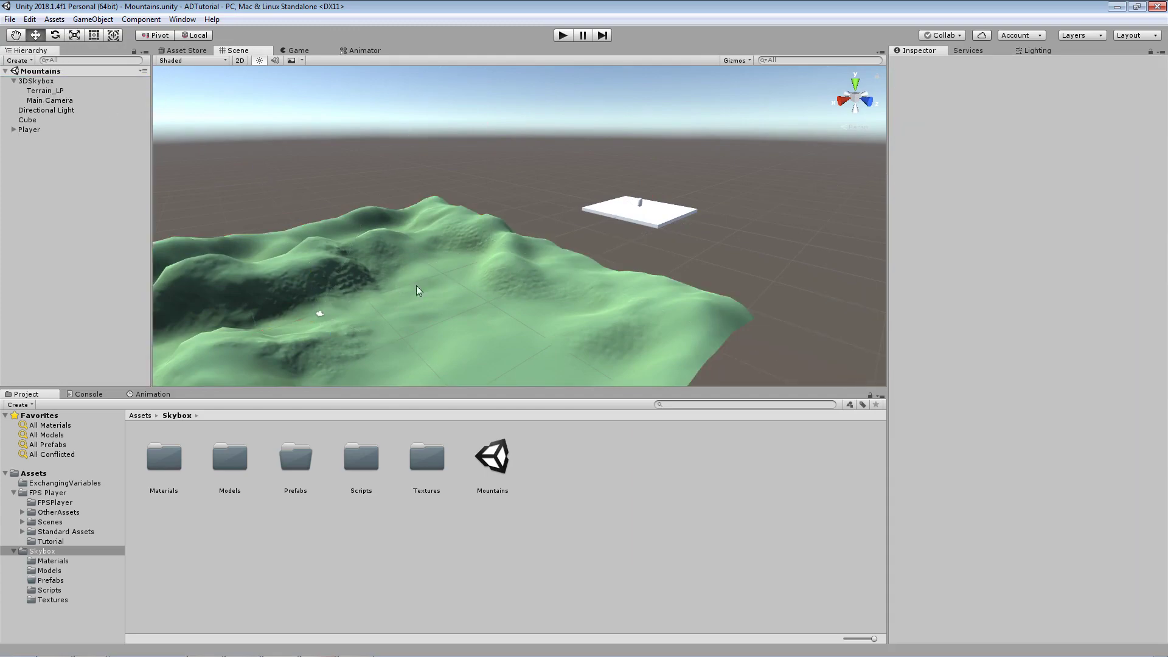
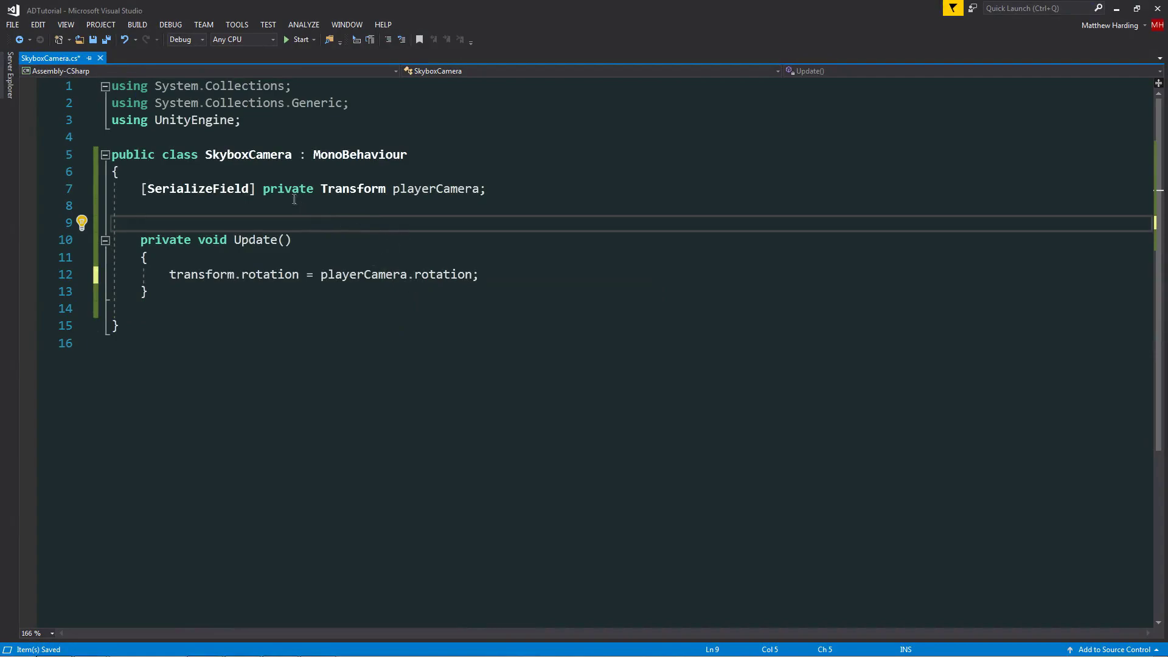
Add a serialized private float field named skyboxScale below the playerCamera field in the SkyboxCamera class
{"action": "left_click", "coordinate": [519, 191]}
{"action": "key", "text": "Return"}
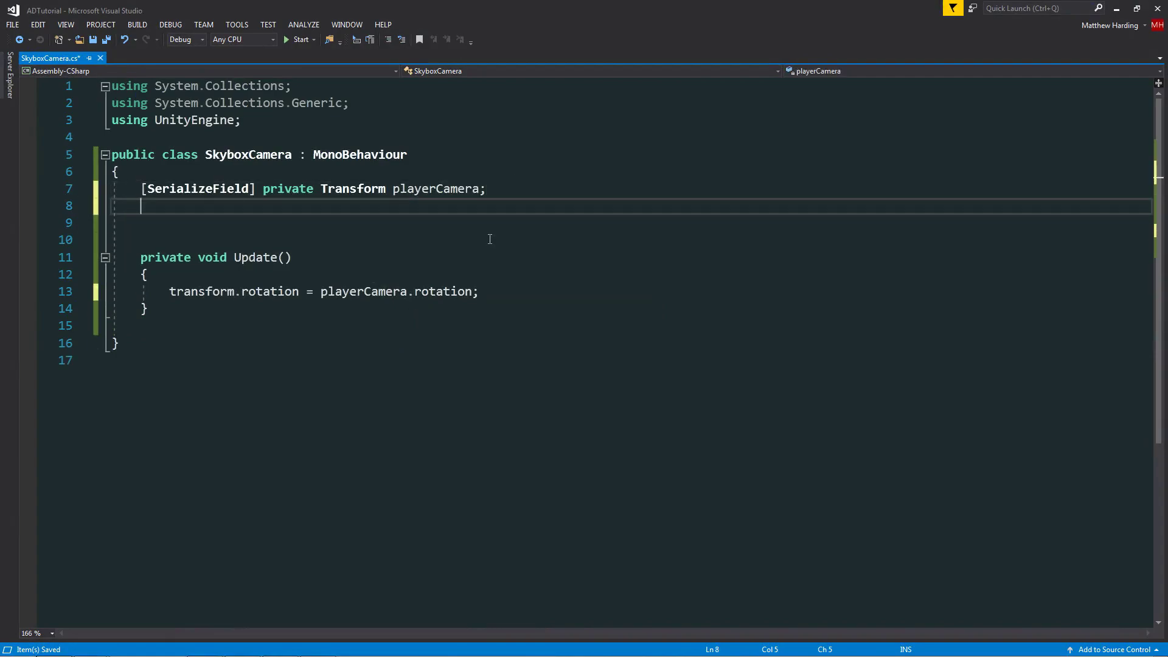
{"action": "type", "text": "[SerializeField] private float skybox"}
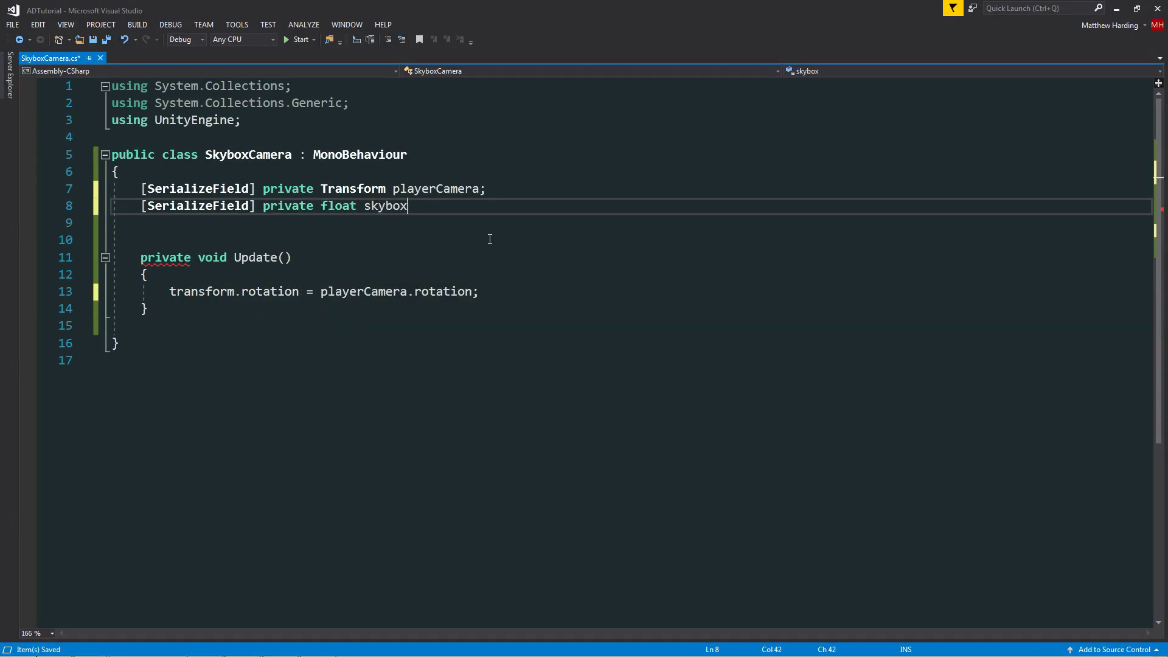
{"action": "type", "text": "Scale;"}
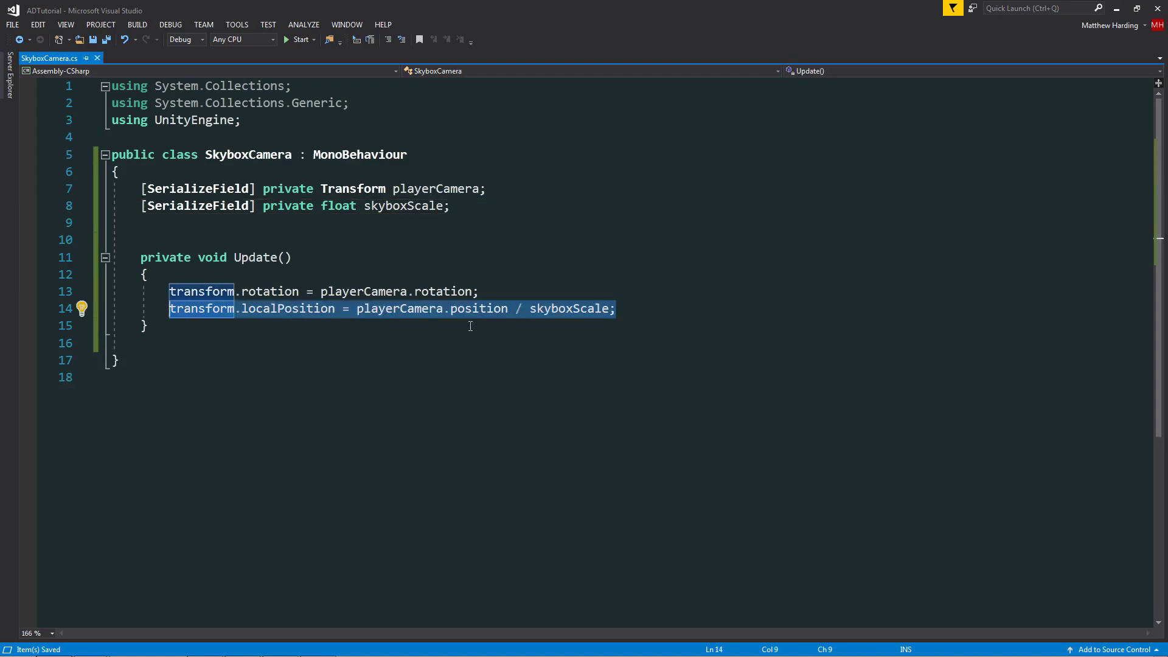
In Update, after the rotation assignment, set transform.localPosition to playerCamera.position / skyboxScale
{"action": "type", "text": "transfo"}
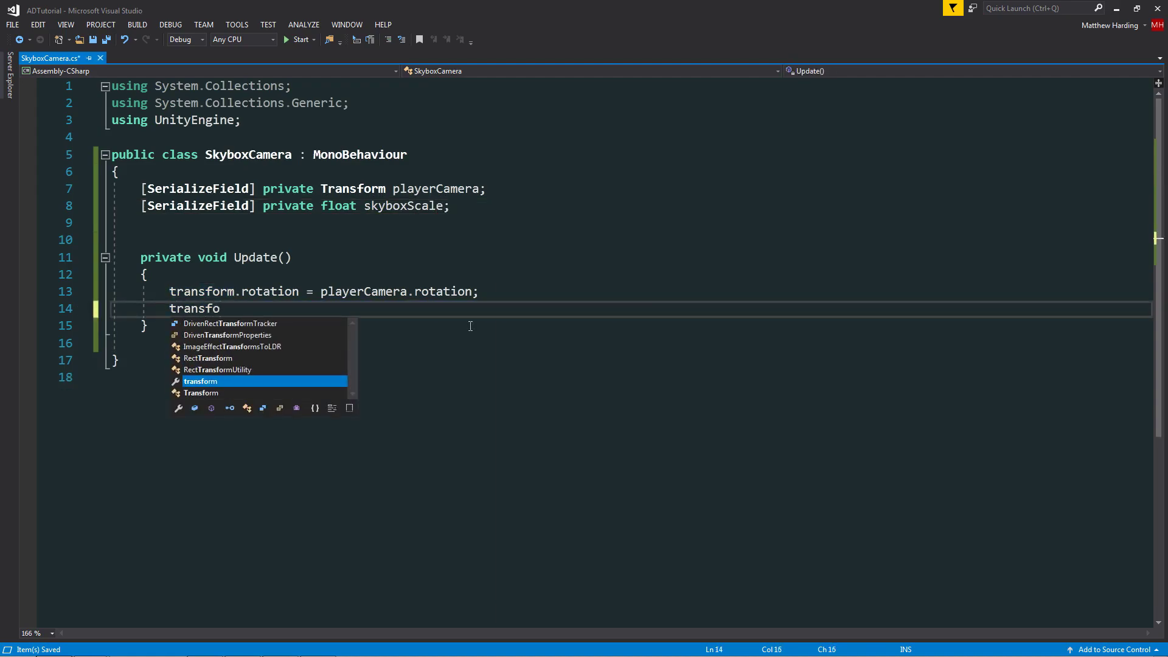
{"action": "type", "text": "rm.loca"}
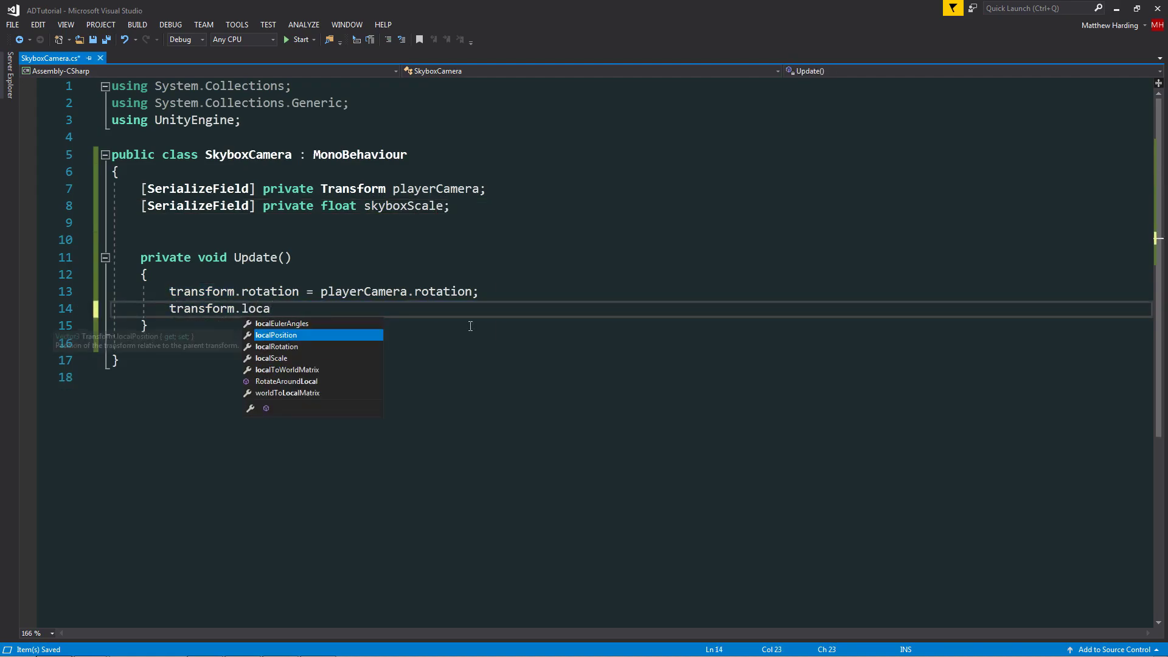
{"action": "key", "text": "Tab"}
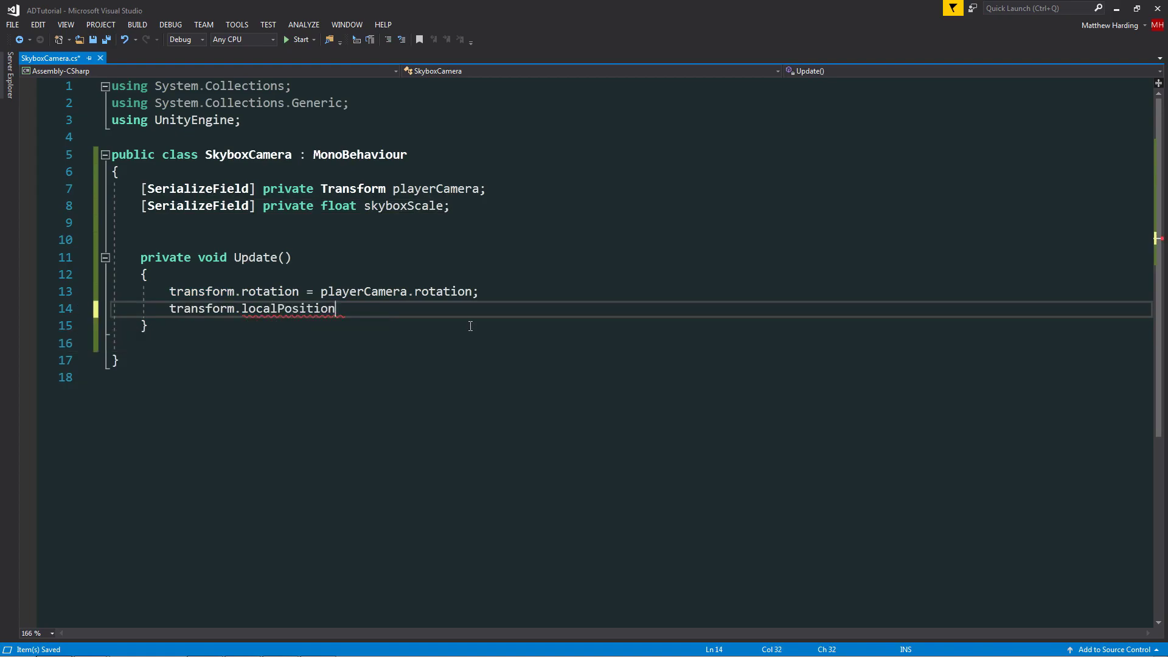
{"action": "type", "text": "= playerCamera."}
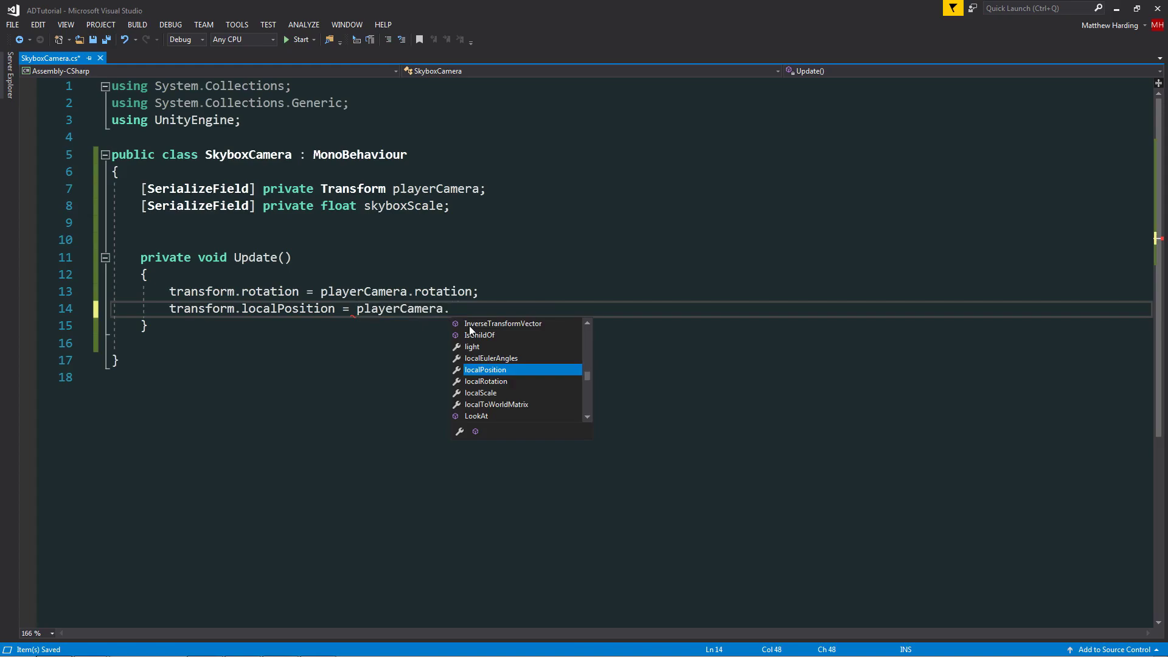
{"action": "type", "text": "pos"}
{"action": "key", "text": "Tab"}
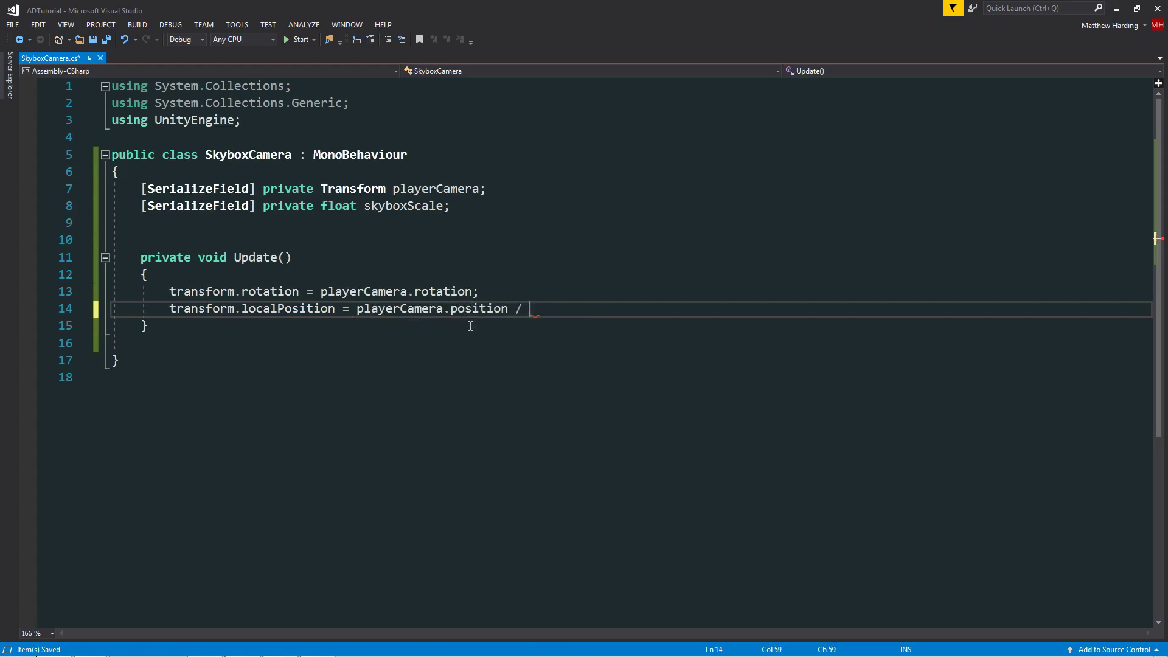
{"action": "type", "text": "/ sky"}
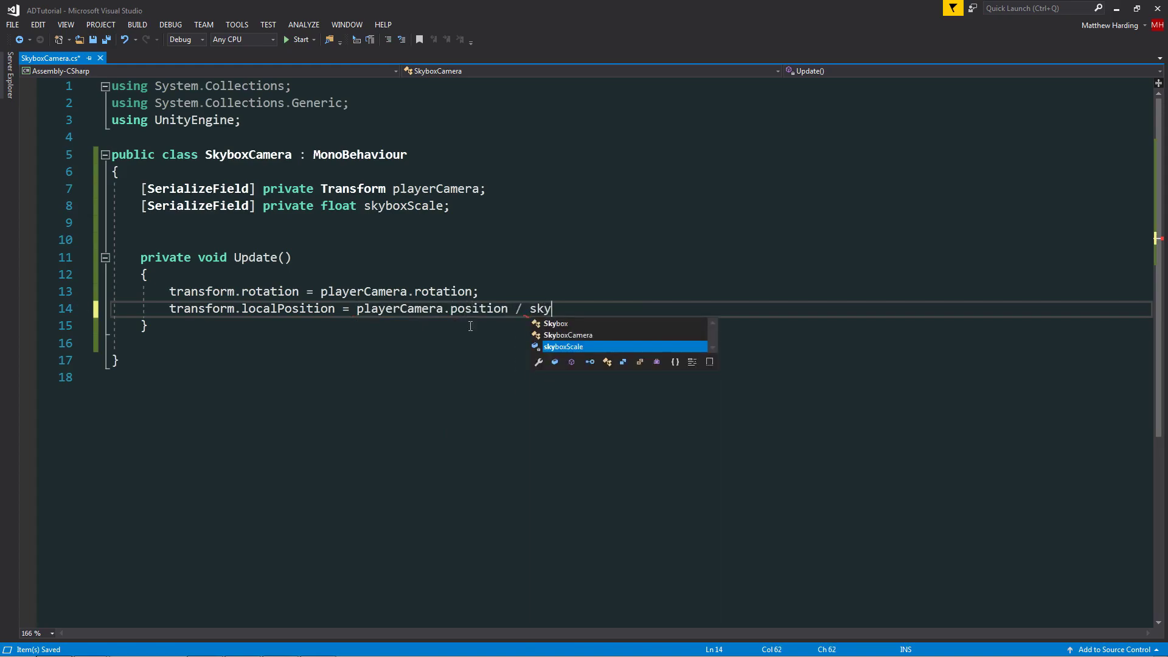
{"action": "type", "text": "boxScale;"}
Switch to Unity and set the Skybox Scale of the Main Camera's Skybox Camera script to 1
{"action": "key", "text": "alt+Tab"}
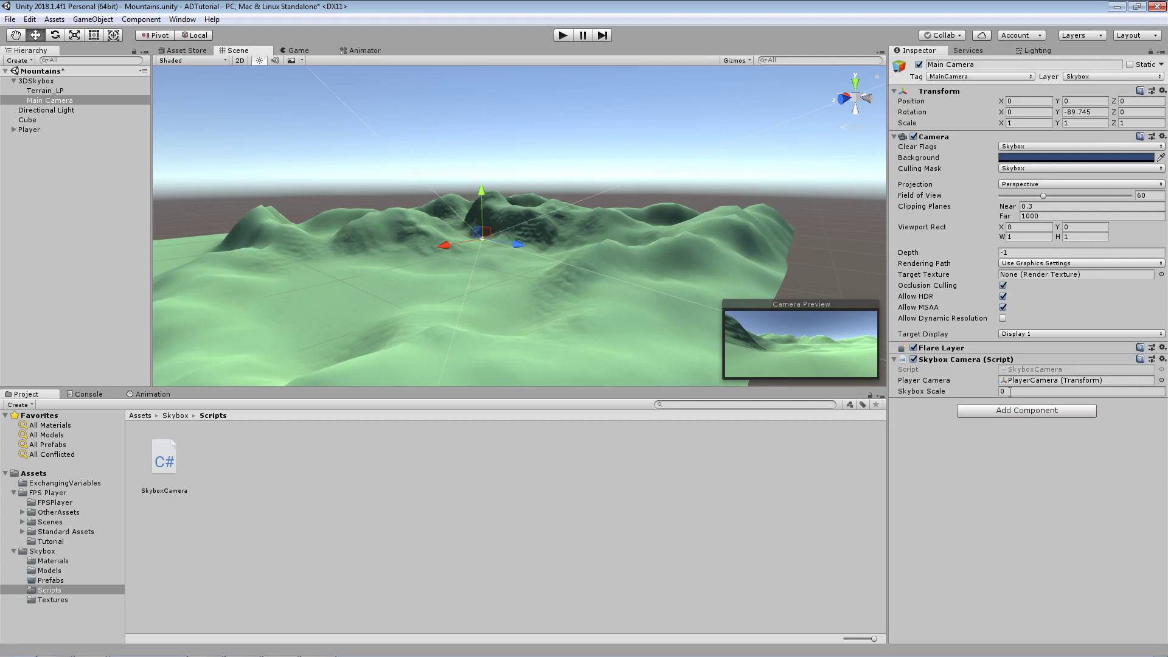
{"action": "type", "text": "1"}
{"action": "left_click_drag", "start_coordinate": [575, 235], "coordinate": [531, 260], "text": "alt"}
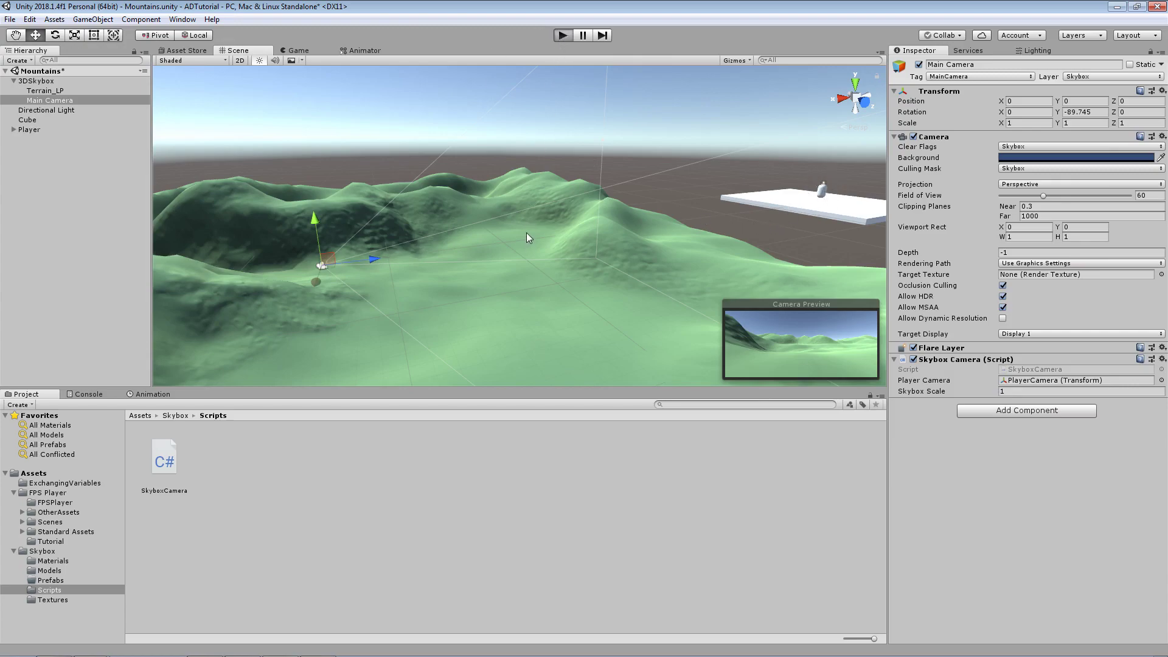
Play the scene, walk around the white platform to check how the skybox terrain shifts with the player, and stop playback
{"action": "key", "text": "ctrl+p"}
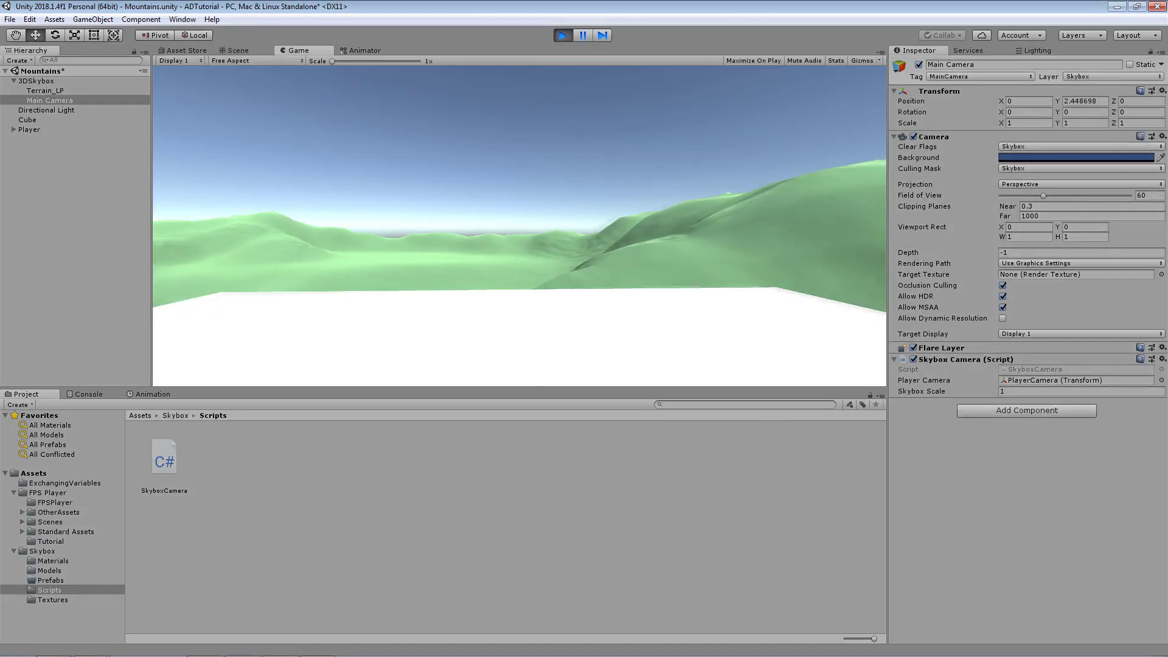
{"action": "key", "text": "w"}
{"action": "key", "text": "s"}
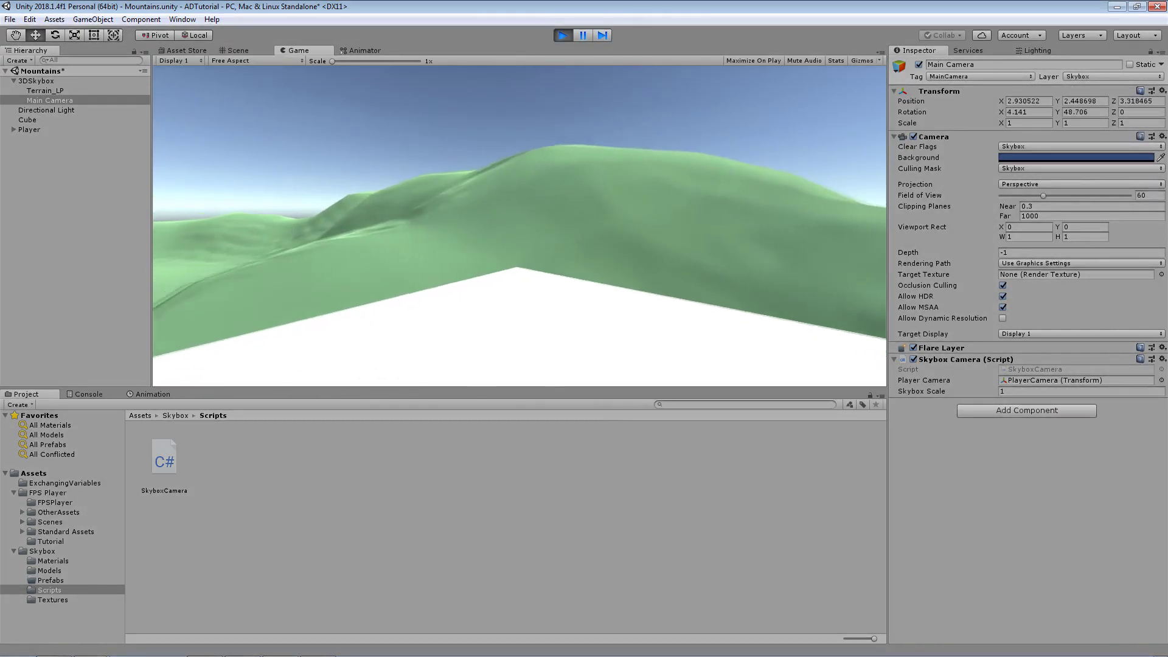
{"action": "key", "text": "w"}
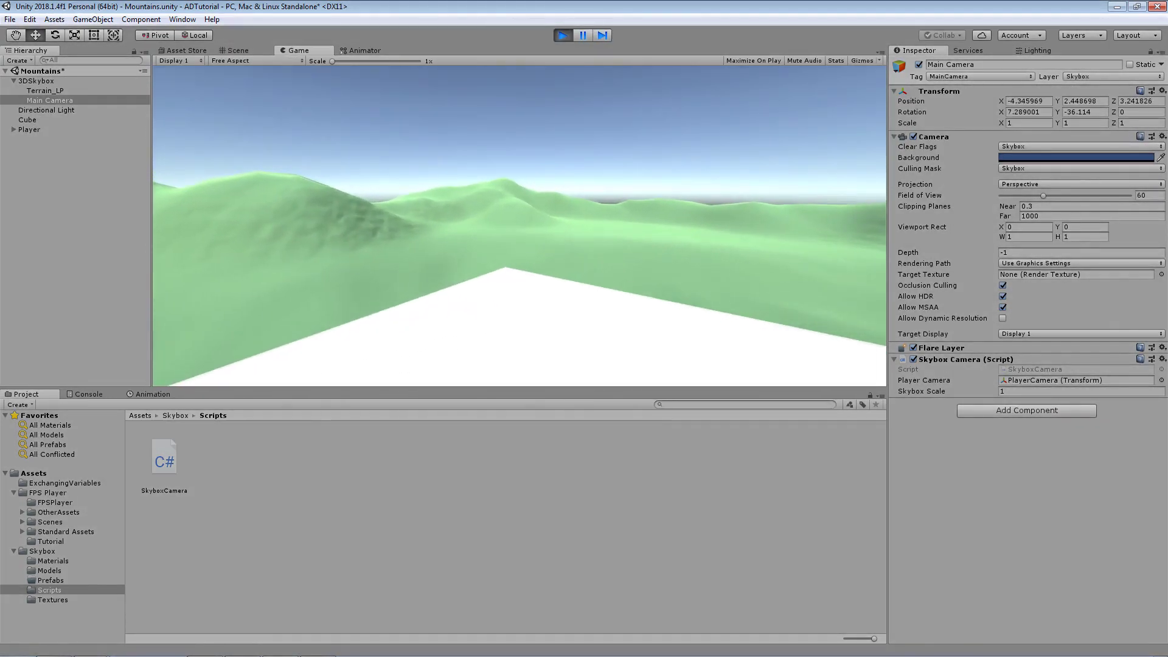
{"action": "key", "text": "w"}
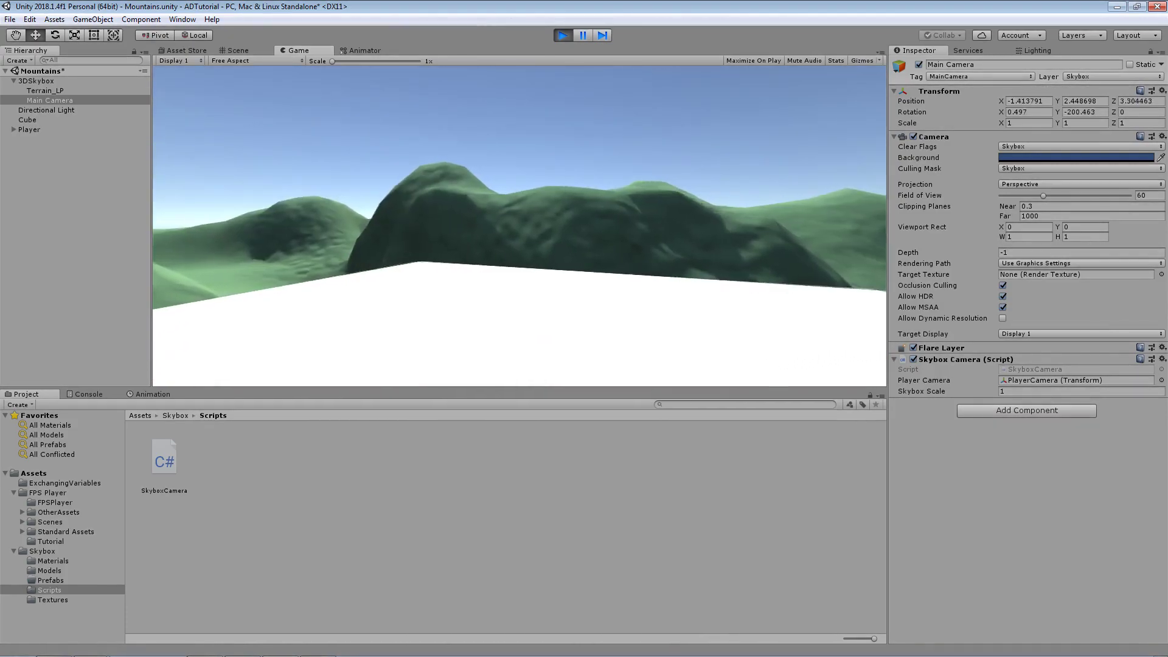
{"action": "key", "text": "w"}
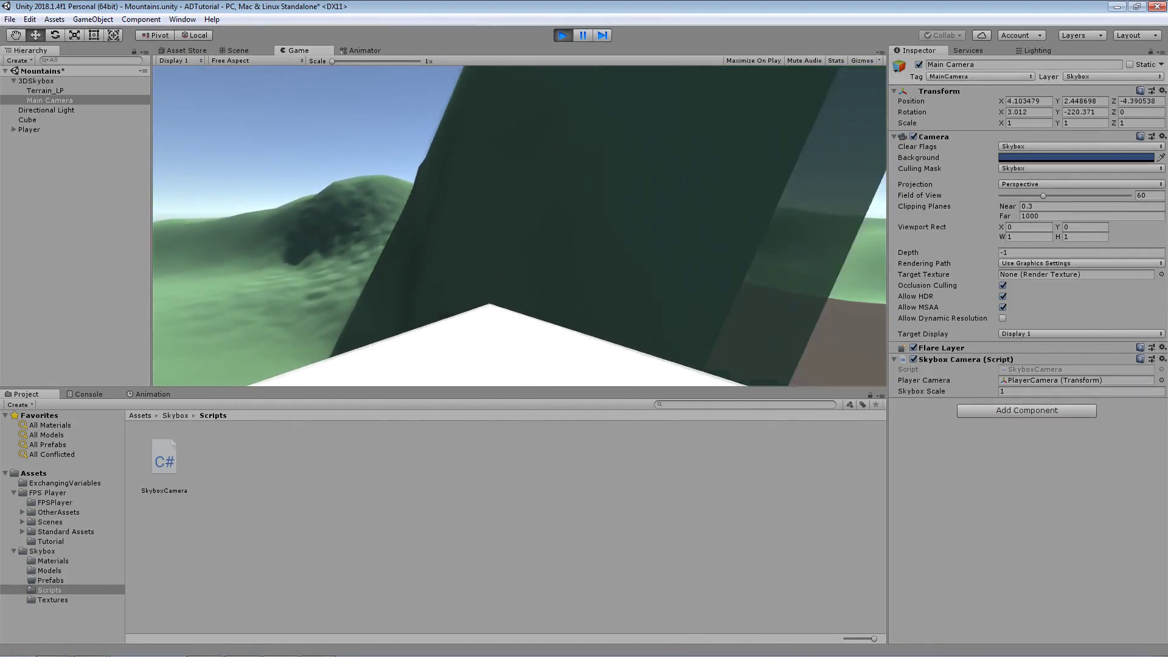
{"action": "key", "text": "w"}
{"action": "key", "text": "s"}
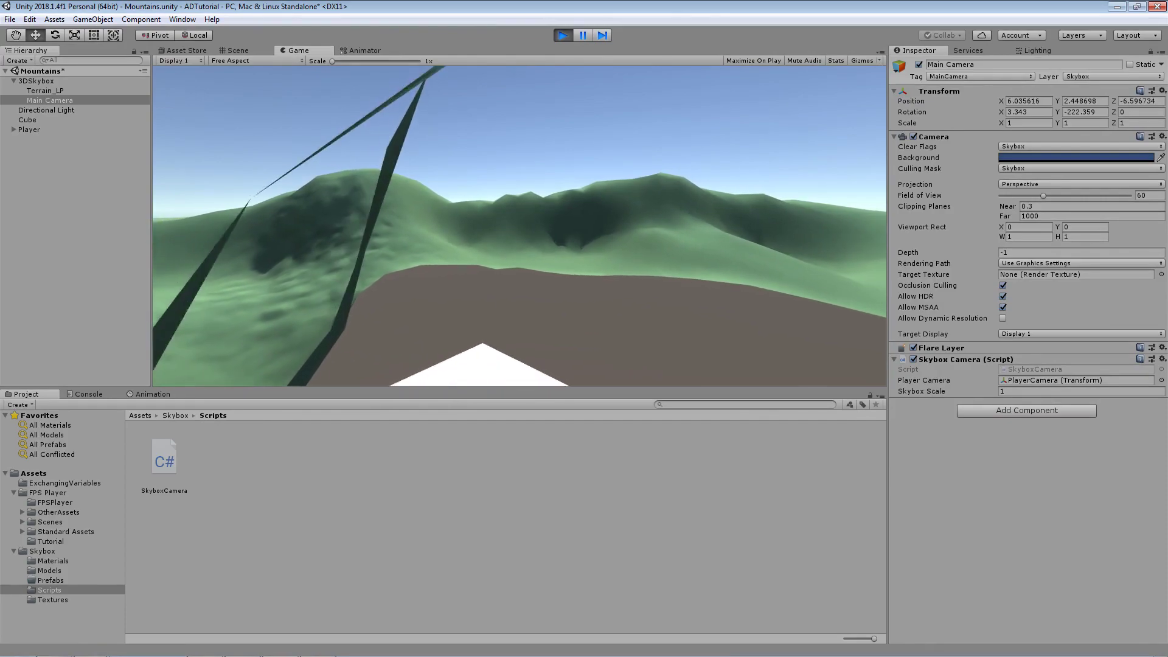
{"action": "key", "text": "w"}
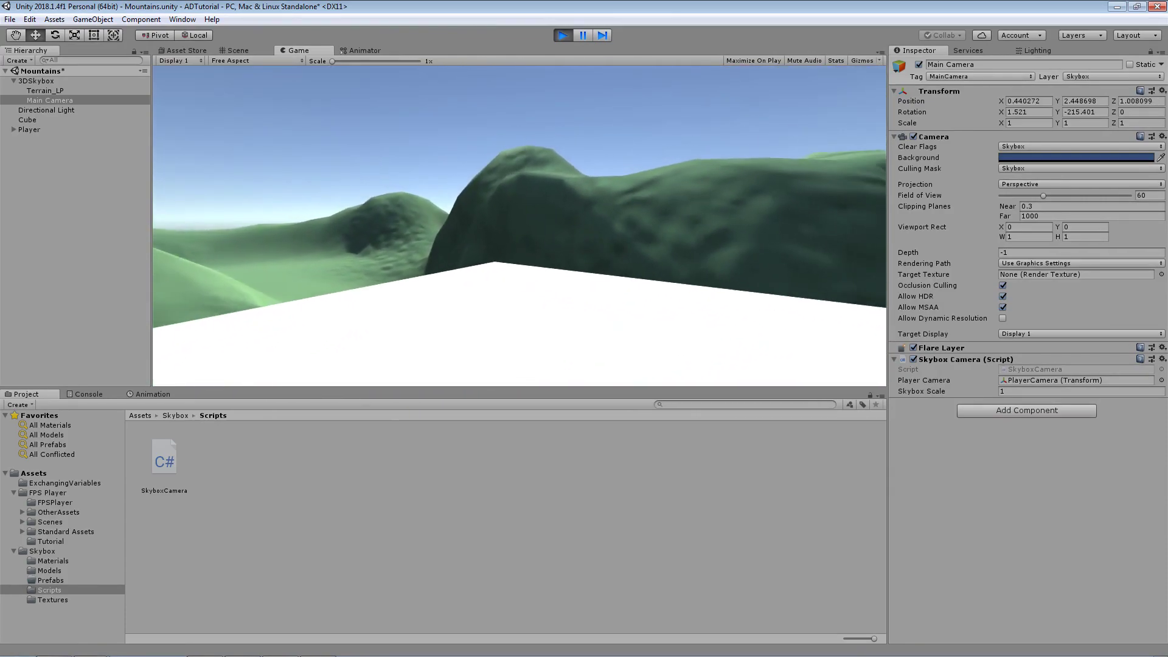
{"action": "key", "text": "w"}
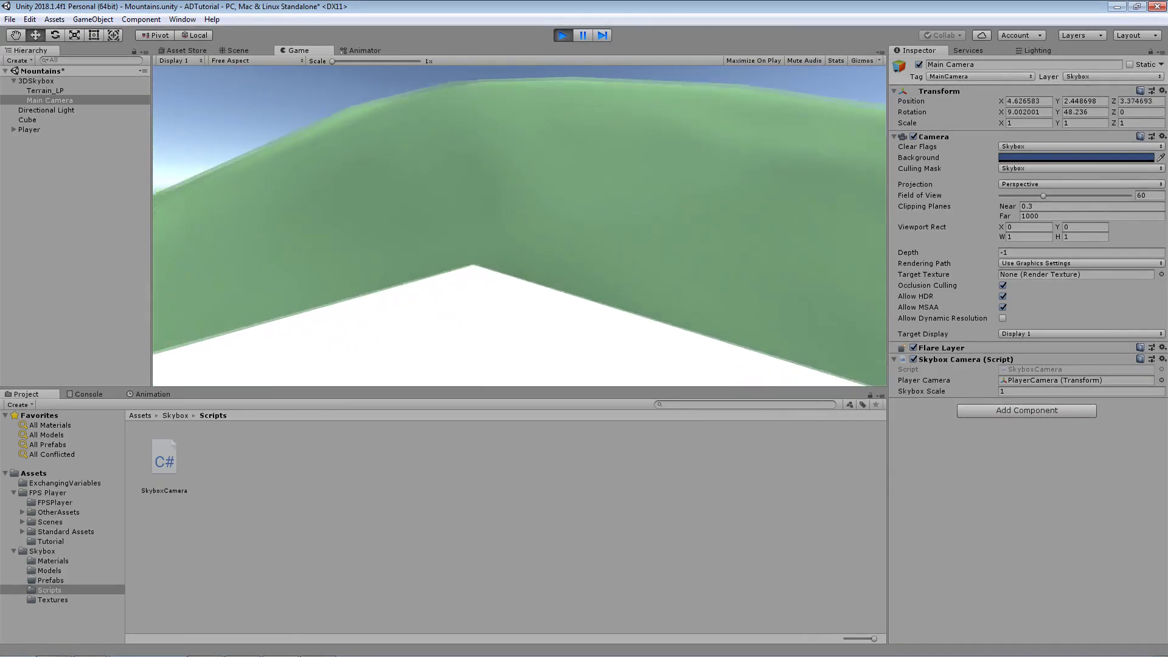
{"action": "key", "text": "w"}
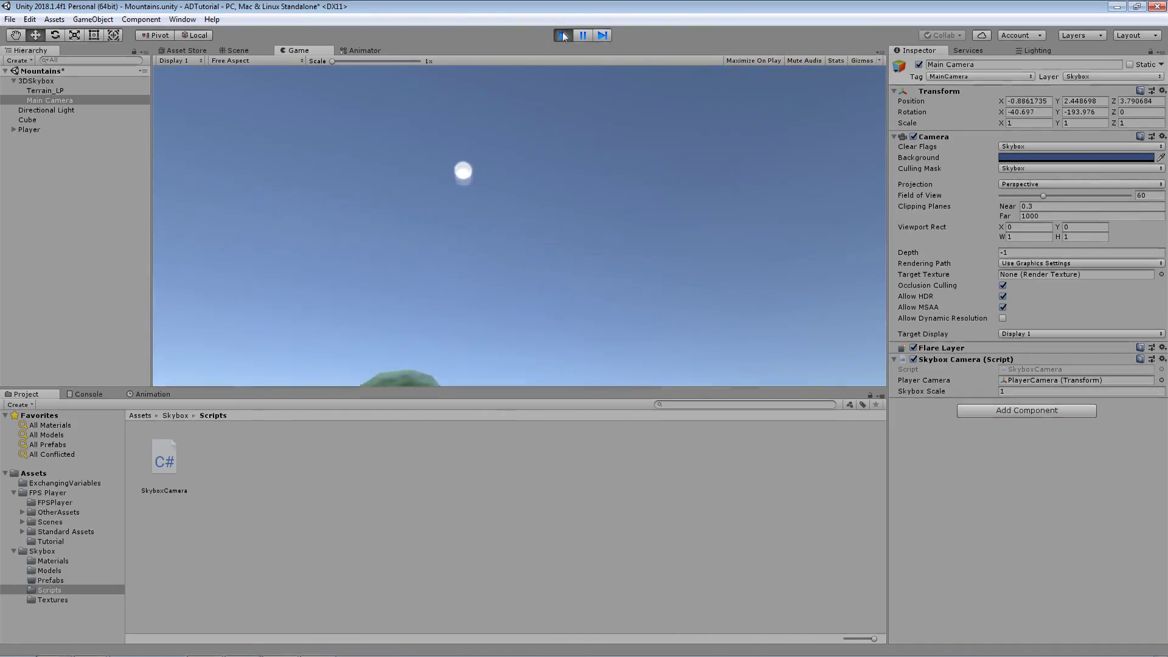
{"action": "left_click", "coordinate": [562, 35]}
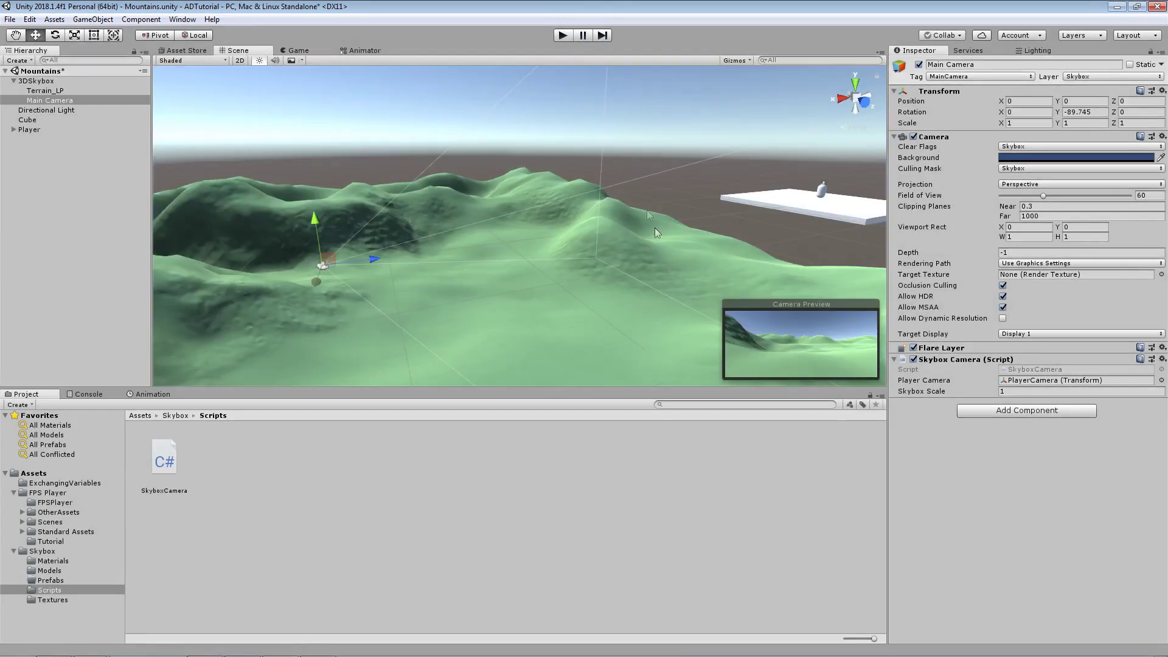
Set the Skybox Scale to 10 and playtest the parallax by walking around the platform
{"action": "left_click", "coordinate": [1002, 391]}
{"action": "key", "text": "ctrl+p"}
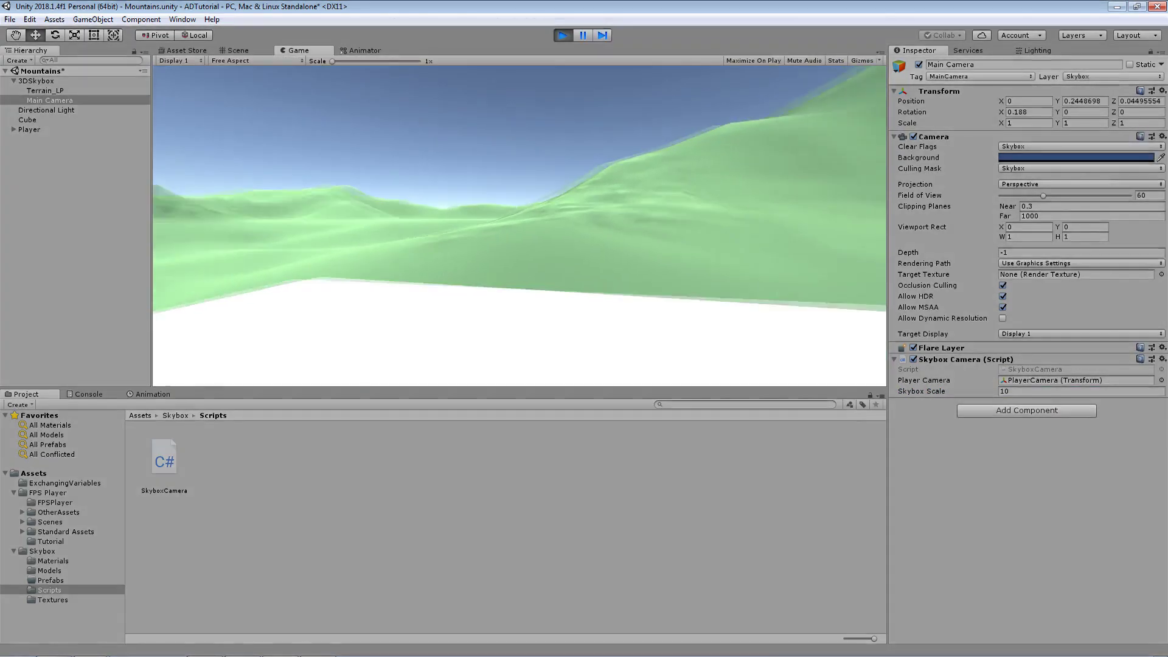
{"action": "key", "text": "w"}
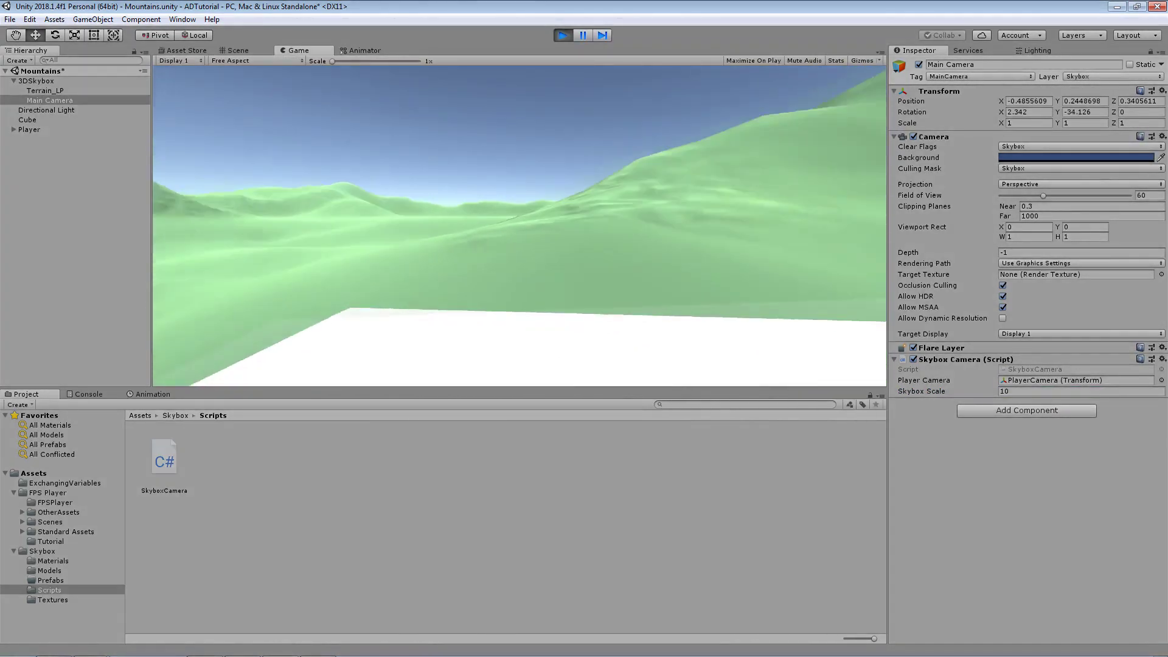
{"action": "key", "text": "w"}
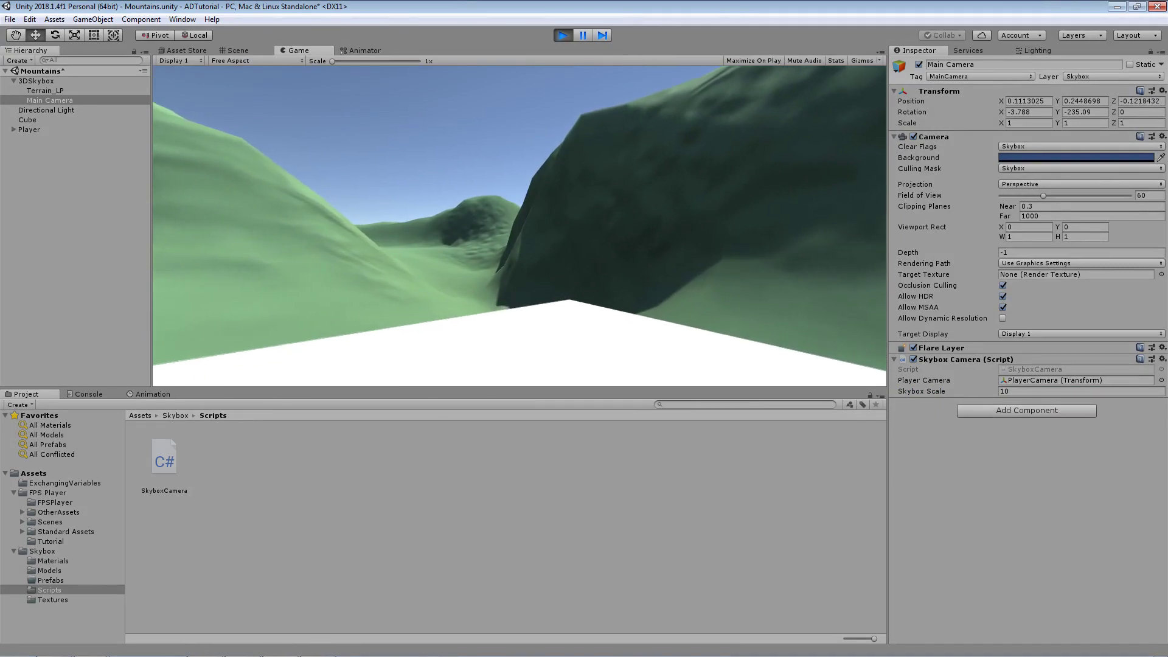
{"action": "key", "text": "a"}
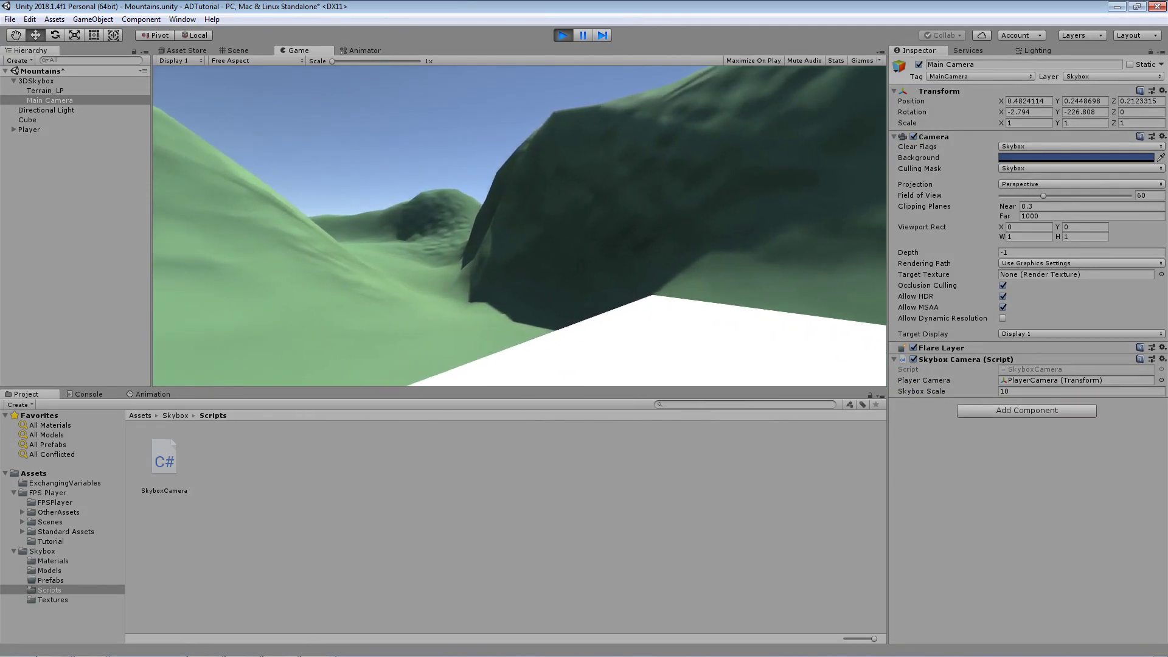
{"action": "key", "text": "d"}
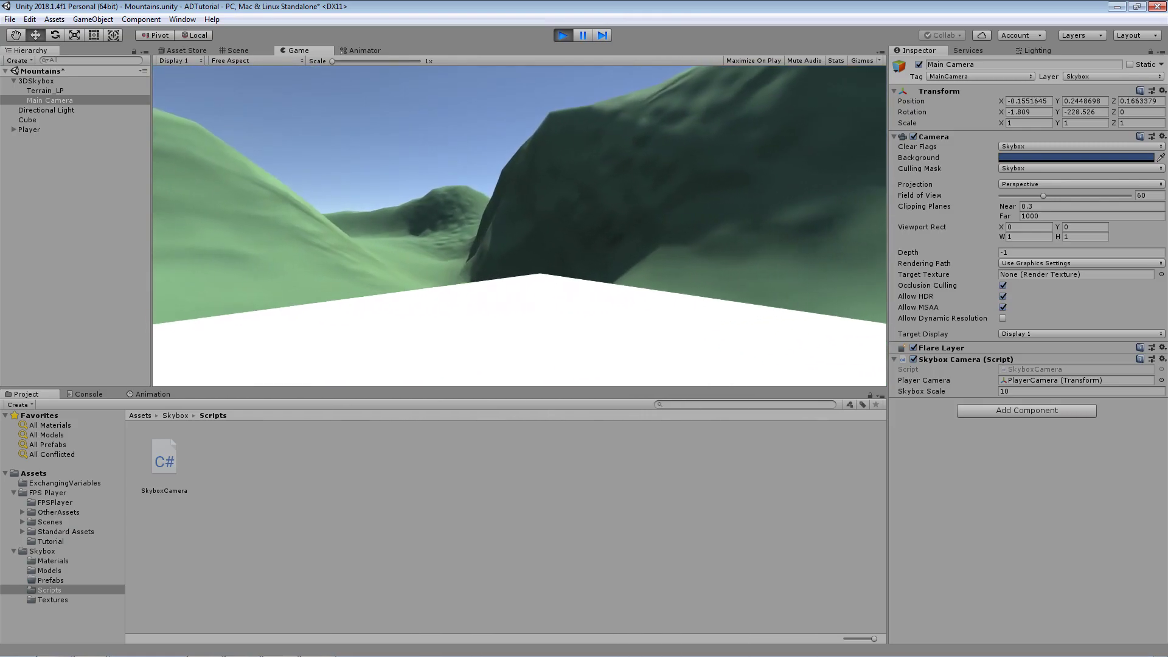
{"action": "key", "text": "ctrl+p"}
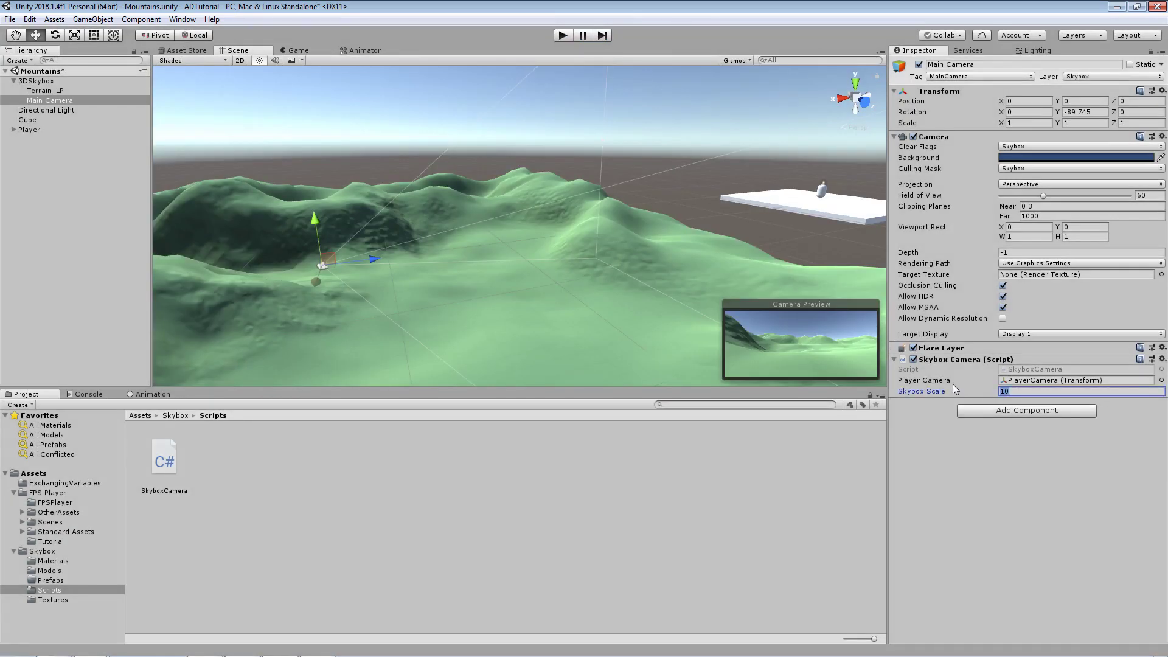
Set the Skybox Scale to 100 and playtest the skybox movement by walking and strafing on the platform
{"action": "type", "text": "100"}
{"action": "key", "text": "ctrl+p"}
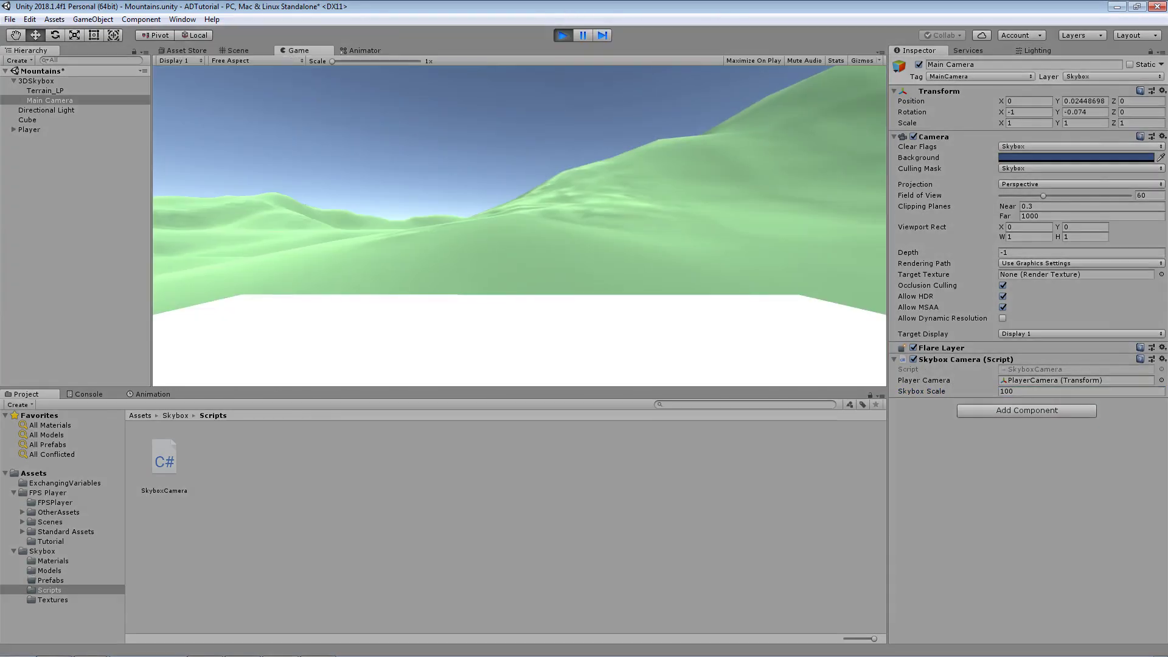
{"action": "key", "text": "w"}
{"action": "key", "text": "d"}
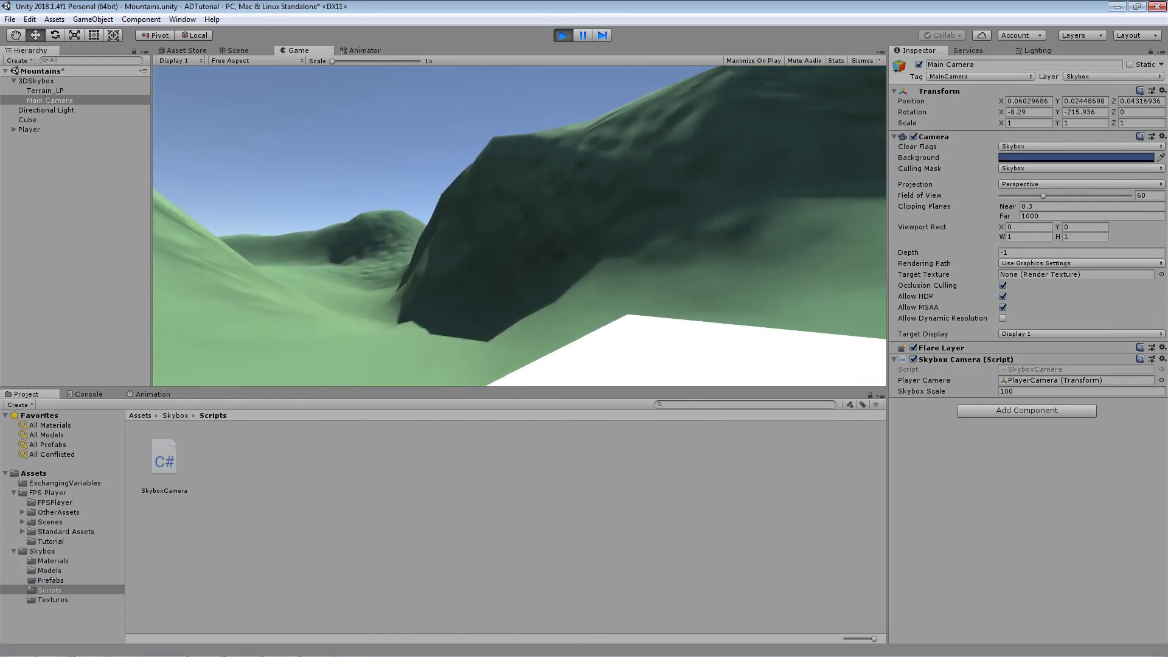
{"action": "key", "text": "a"}
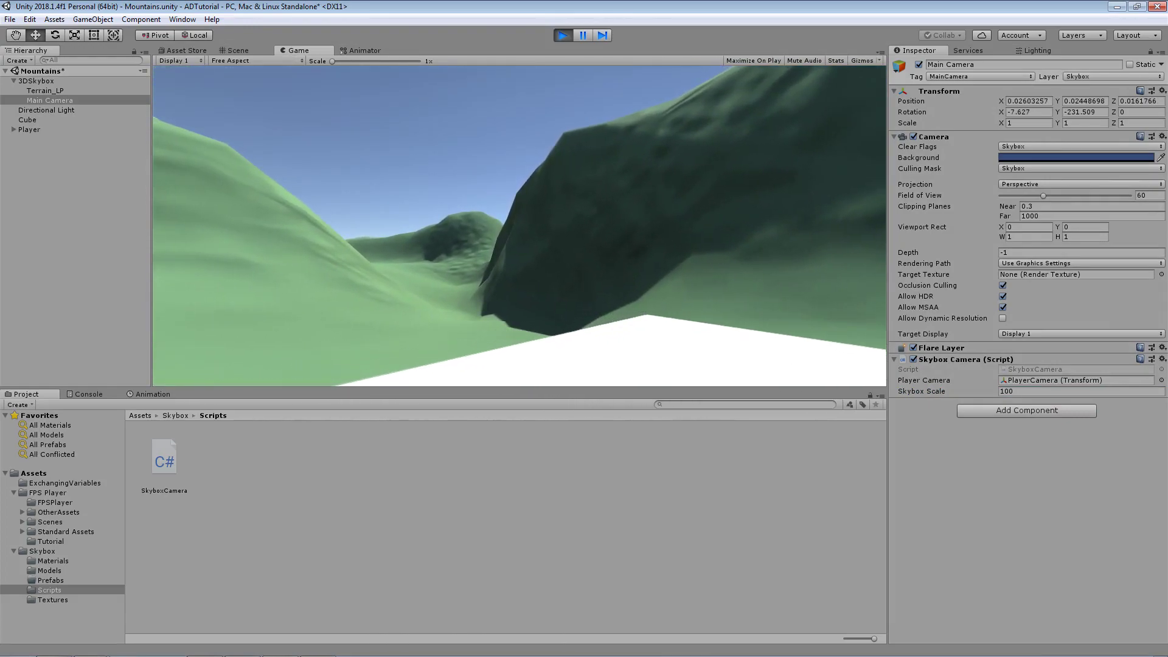
{"action": "key", "text": "d"}
{"action": "key", "text": "a"}
{"action": "key", "text": "s"}
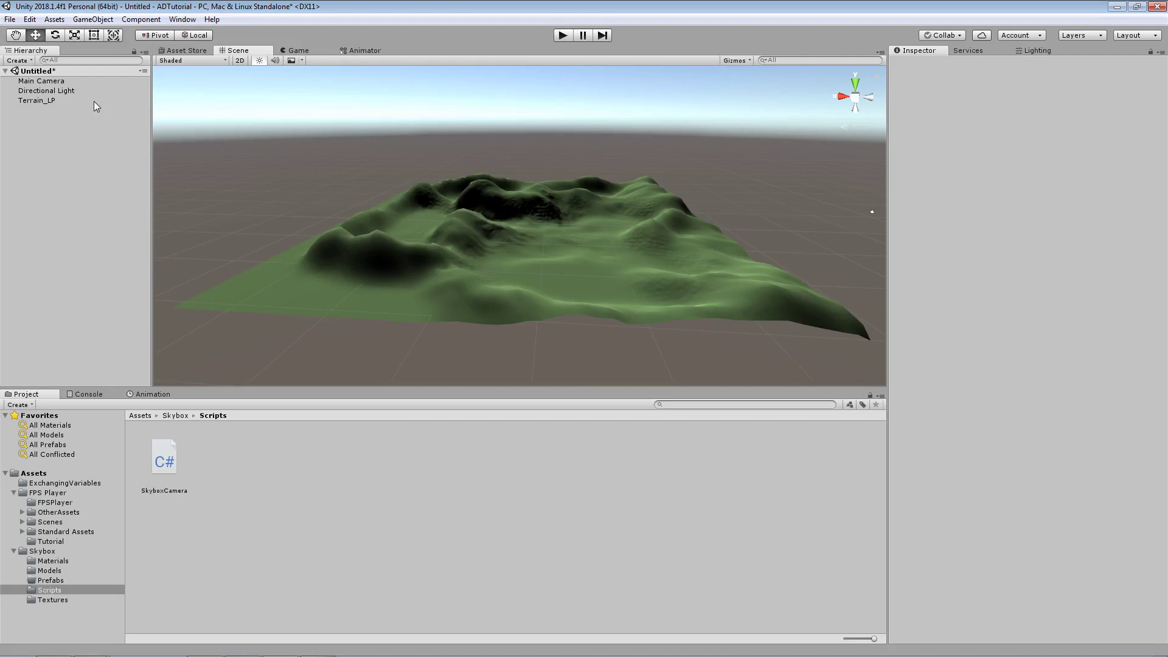
In the Untitled scene, raise the Main Camera to about Y 5.84 and move it along the X axis toward the terrain
{"action": "double_click", "coordinate": [99, 80]}
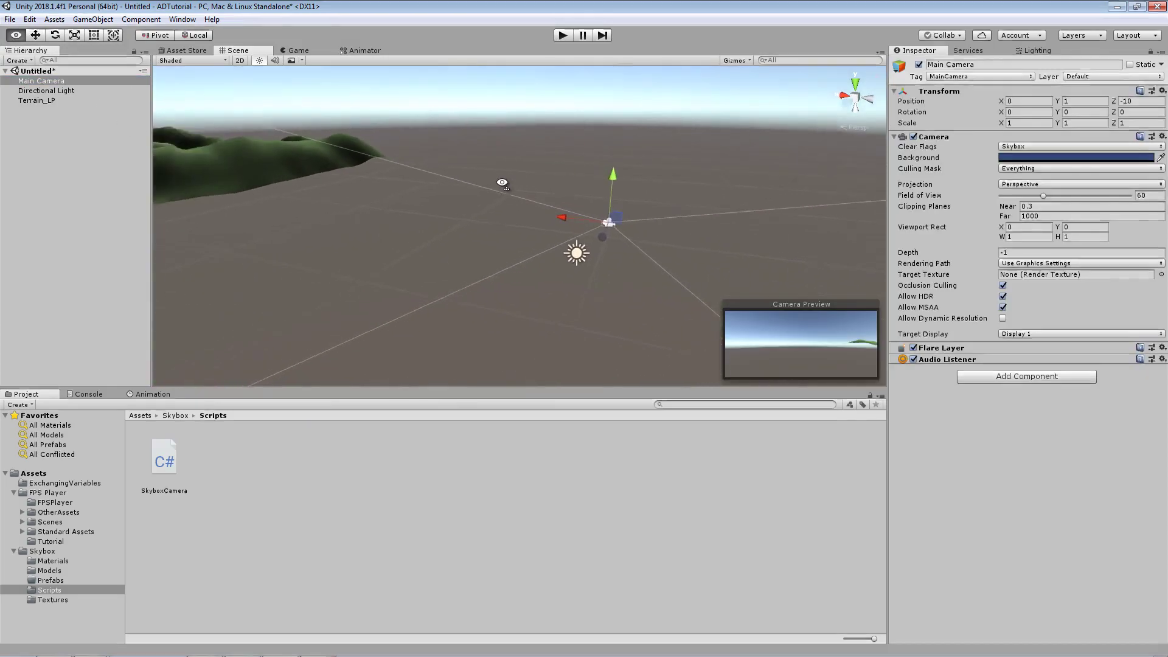
{"action": "left_click_drag", "start_coordinate": [514, 222], "coordinate": [293, 175]}
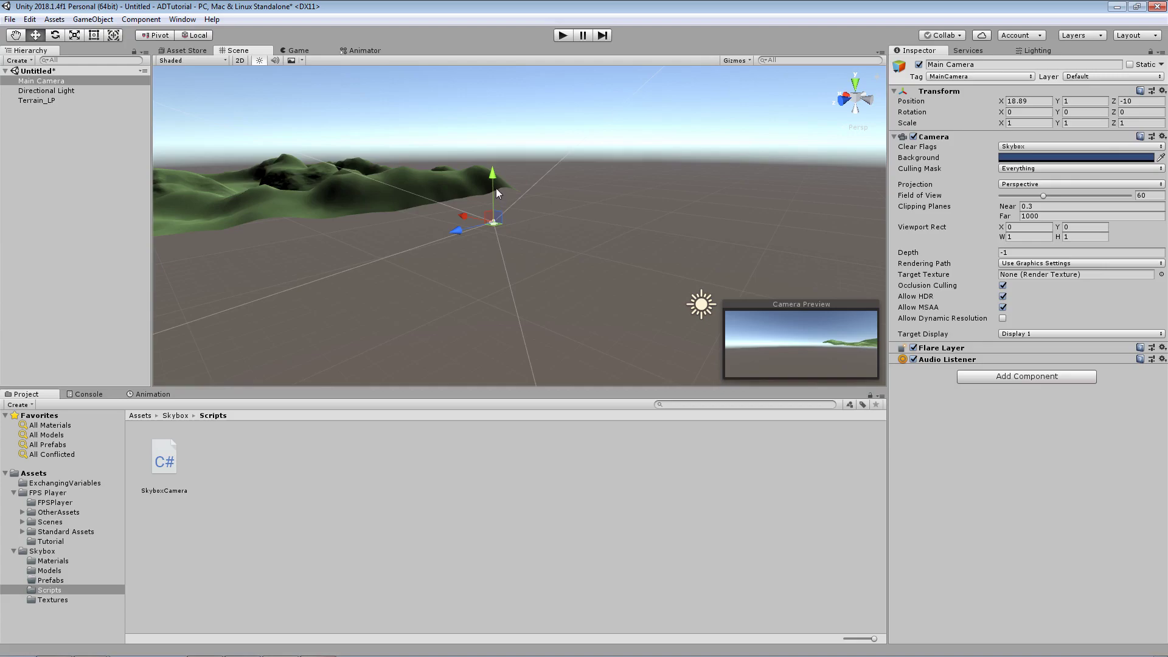
{"action": "left_click_drag", "start_coordinate": [495, 189], "coordinate": [491, 138]}
{"action": "right_click_drag", "start_coordinate": [488, 137], "coordinate": [608, 199]}
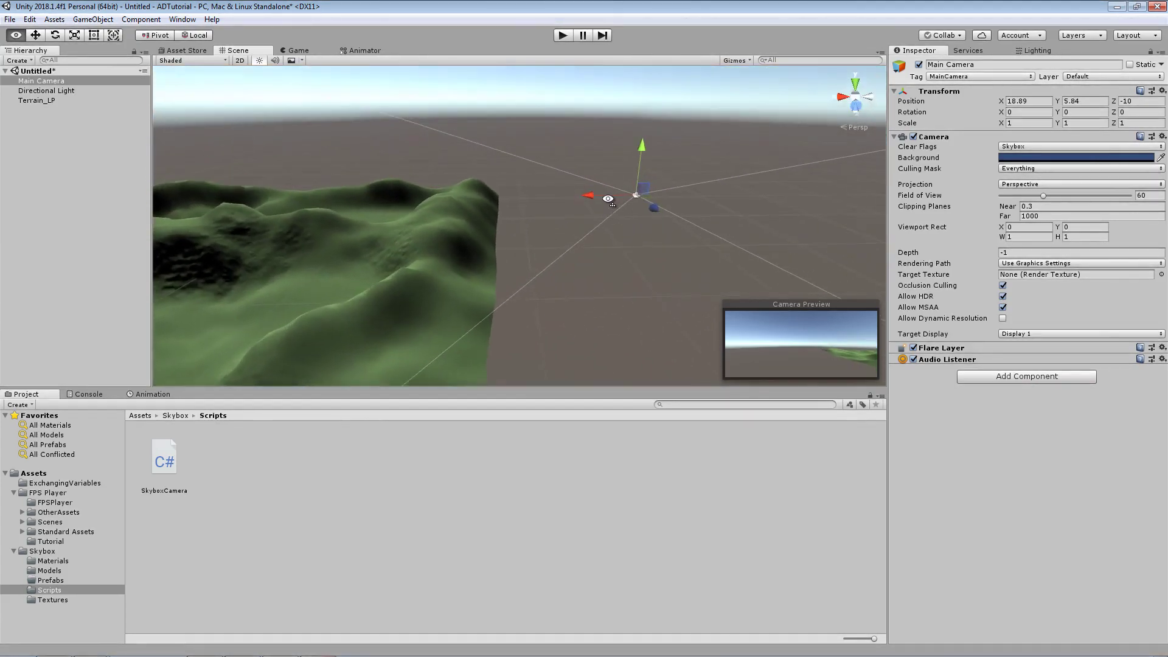
{"action": "left_click_drag", "start_coordinate": [608, 199], "coordinate": [220, 157], "text": "alt"}
{"action": "left_click_drag", "start_coordinate": [223, 209], "coordinate": [288, 174]}
Scale the Terrain_LP object uniformly to about 10.68
{"action": "left_click", "coordinate": [327, 253]}
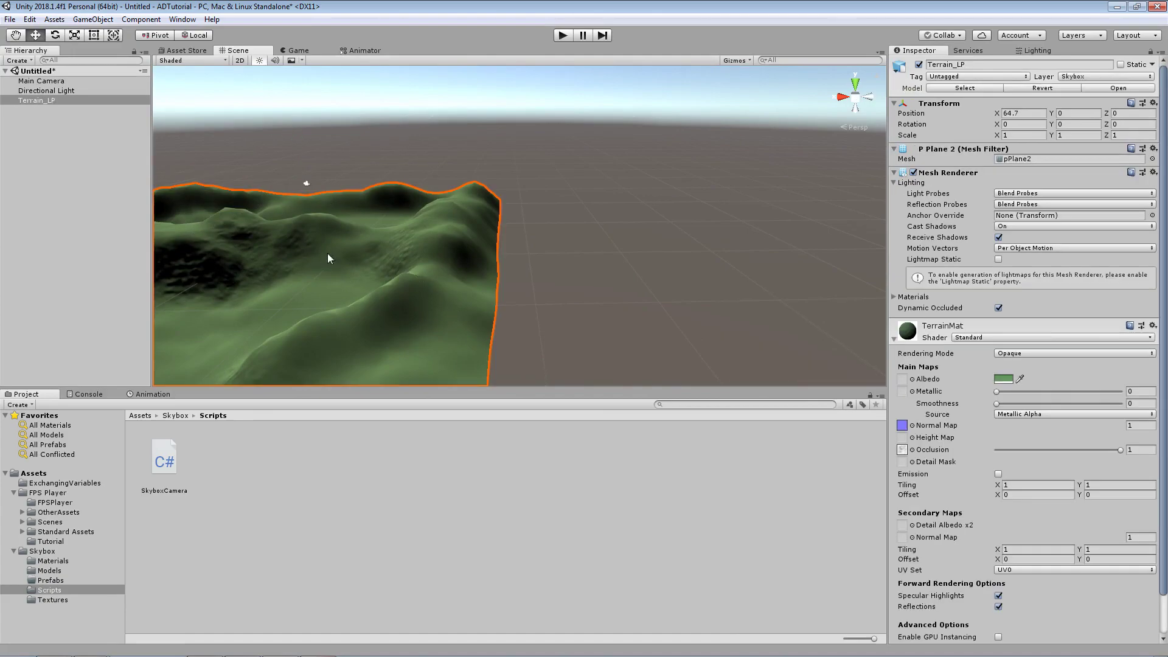
{"action": "key", "text": "f"}
{"action": "left_click", "coordinate": [75, 34]}
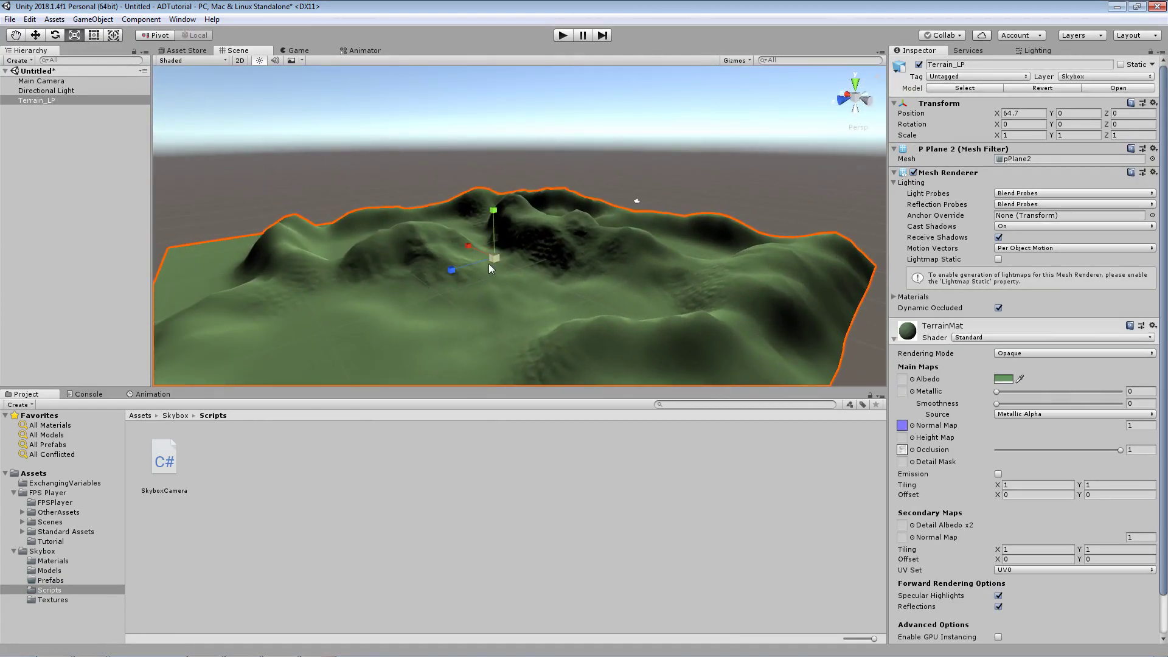
{"action": "left_click_drag", "start_coordinate": [495, 256], "coordinate": [567, 122]}
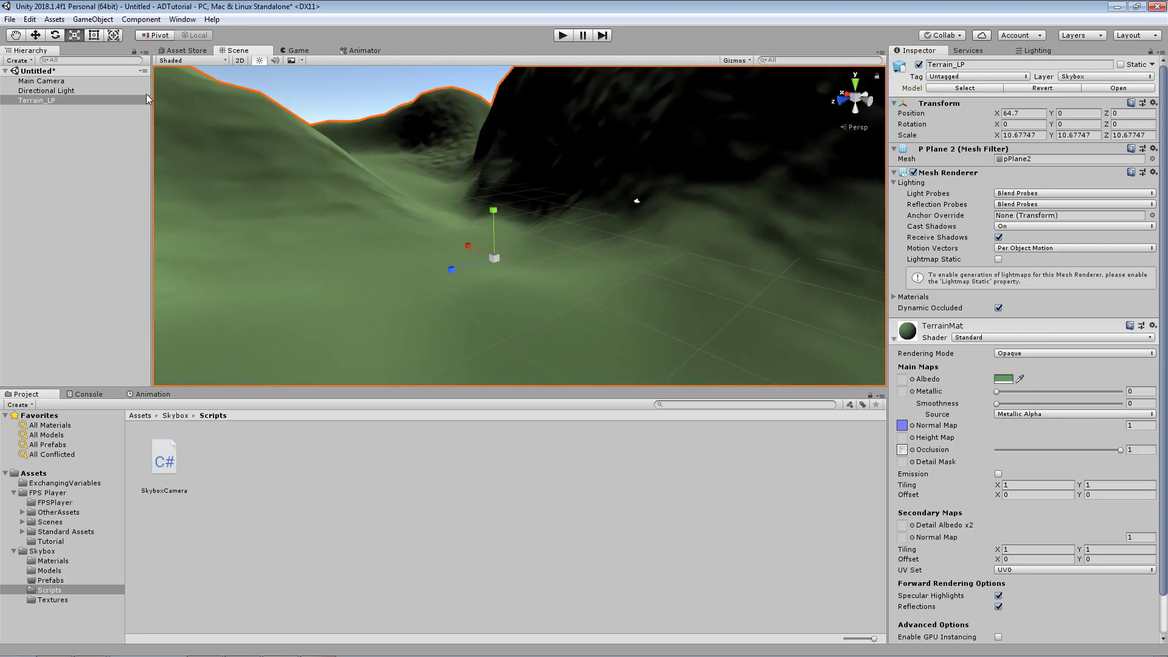
Lower Terrain_LP to about Y -10.28 and enlarge it uniformly to a scale of about 447.09
{"action": "left_click", "coordinate": [36, 34]}
{"action": "left_click_drag", "start_coordinate": [495, 212], "coordinate": [359, 277]}
{"action": "left_click", "coordinate": [637, 200]}
{"action": "left_click", "coordinate": [494, 278]}
{"action": "key", "text": "r"}
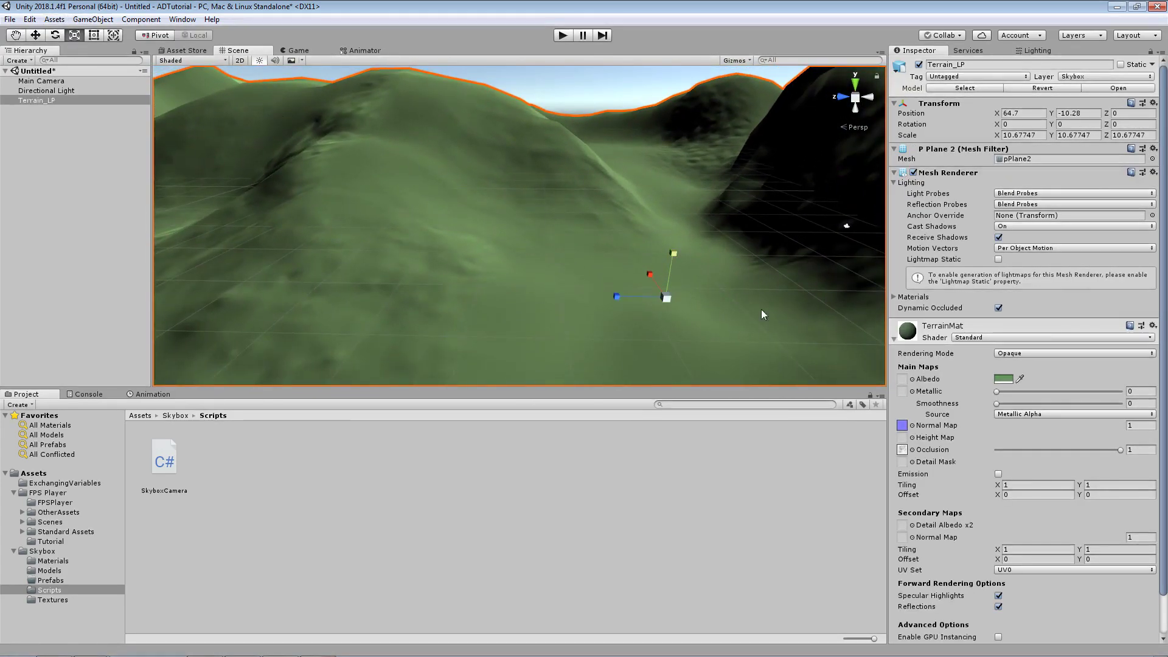
{"action": "left_click_drag", "start_coordinate": [659, 299], "coordinate": [1054, 324]}
Move the Main Camera along the Z axis to about -67.3 on the enlarged terrain
{"action": "left_click", "coordinate": [847, 229]}
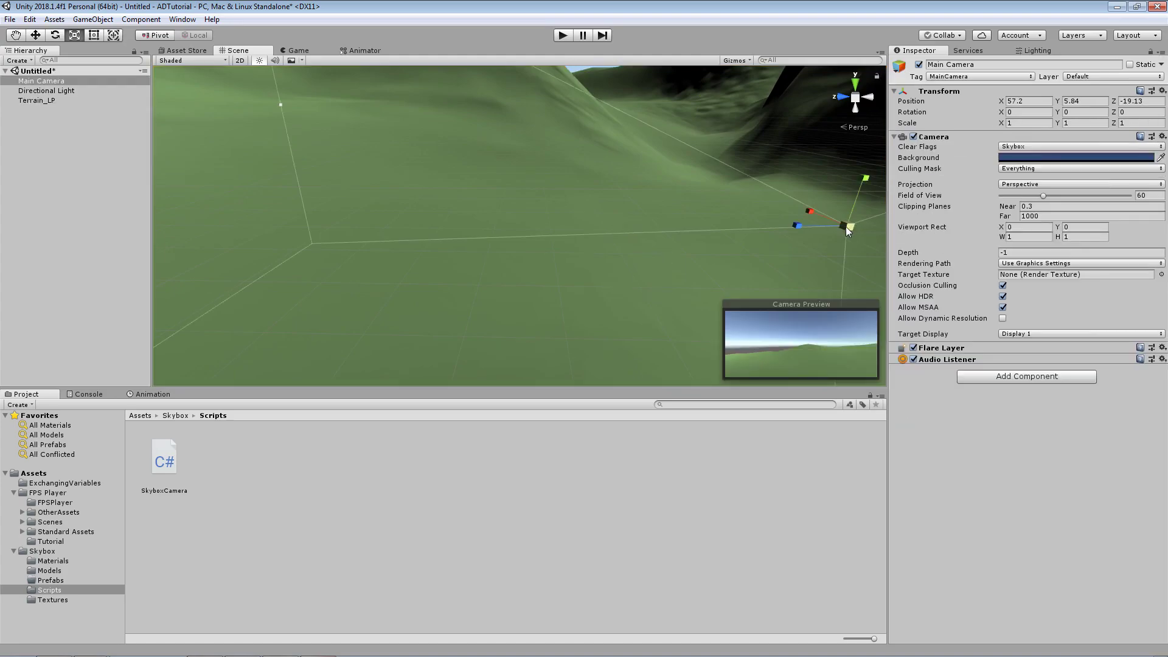
{"action": "left_click_drag", "start_coordinate": [847, 230], "coordinate": [622, 237], "text": "alt"}
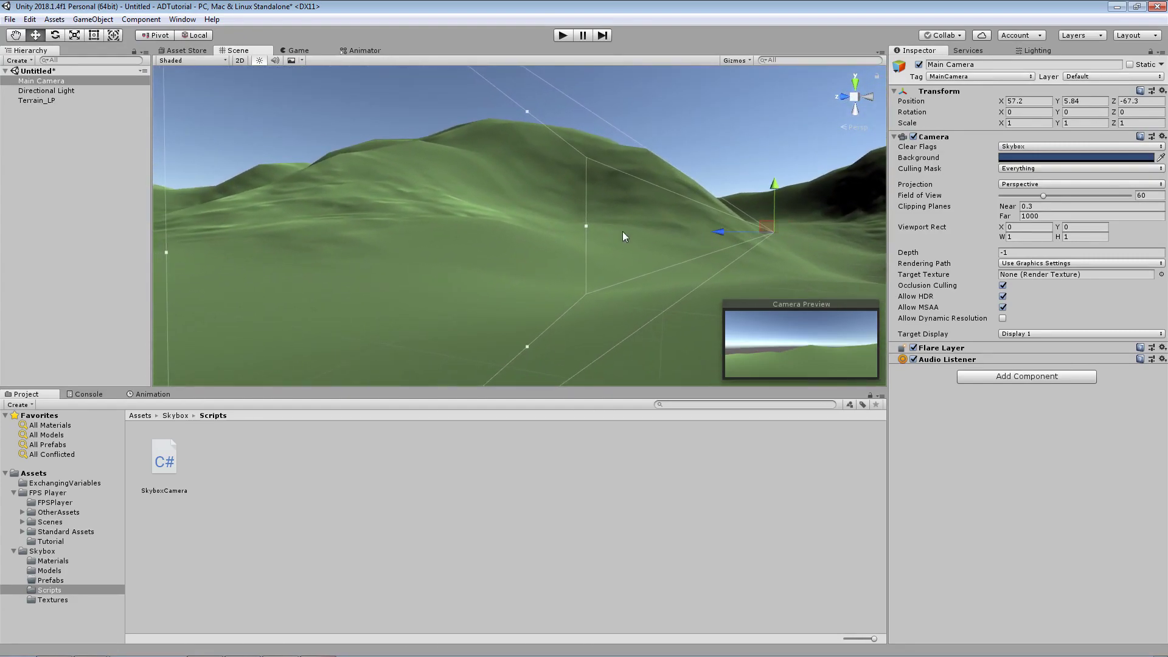
{"action": "left_click_drag", "start_coordinate": [212, 250], "coordinate": [268, 260], "text": "alt"}
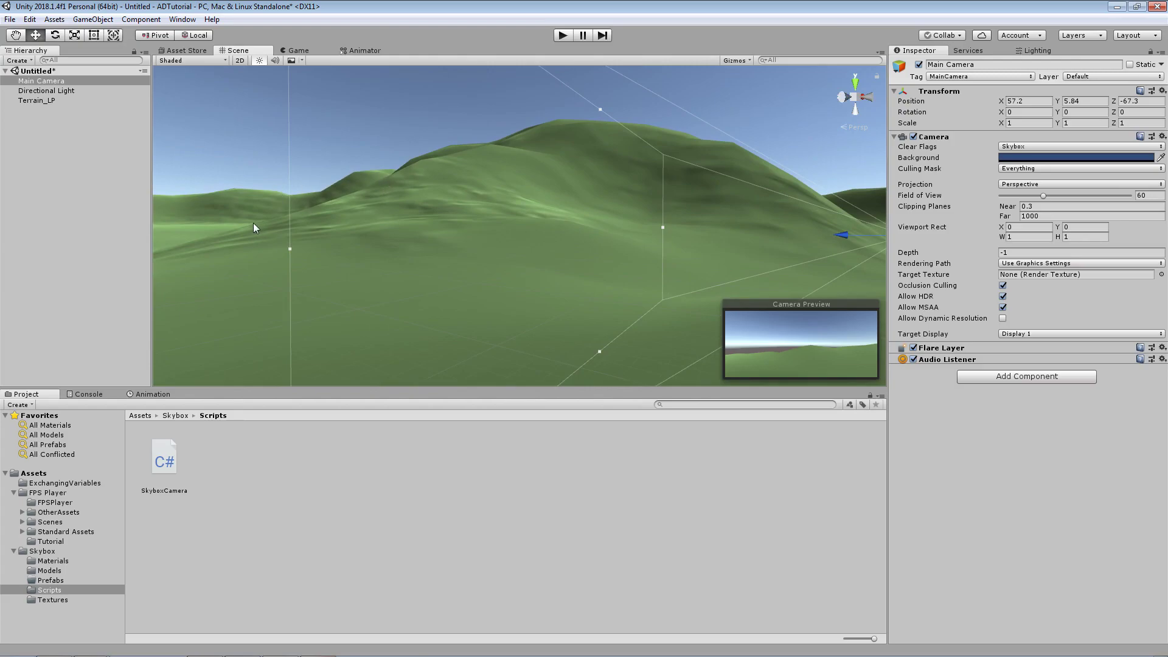
{"action": "mouse_move", "coordinate": [254, 228]}
{"action": "left_mouse_down", "text": "alt"}
{"action": "mouse_move", "coordinate": [334, 221]}
{"action": "mouse_move", "coordinate": [246, 219]}
{"action": "left_mouse_up", "text": "alt"}
Set the Main Camera's far clipping plane to 1000000
{"action": "left_click", "coordinate": [393, 220]}
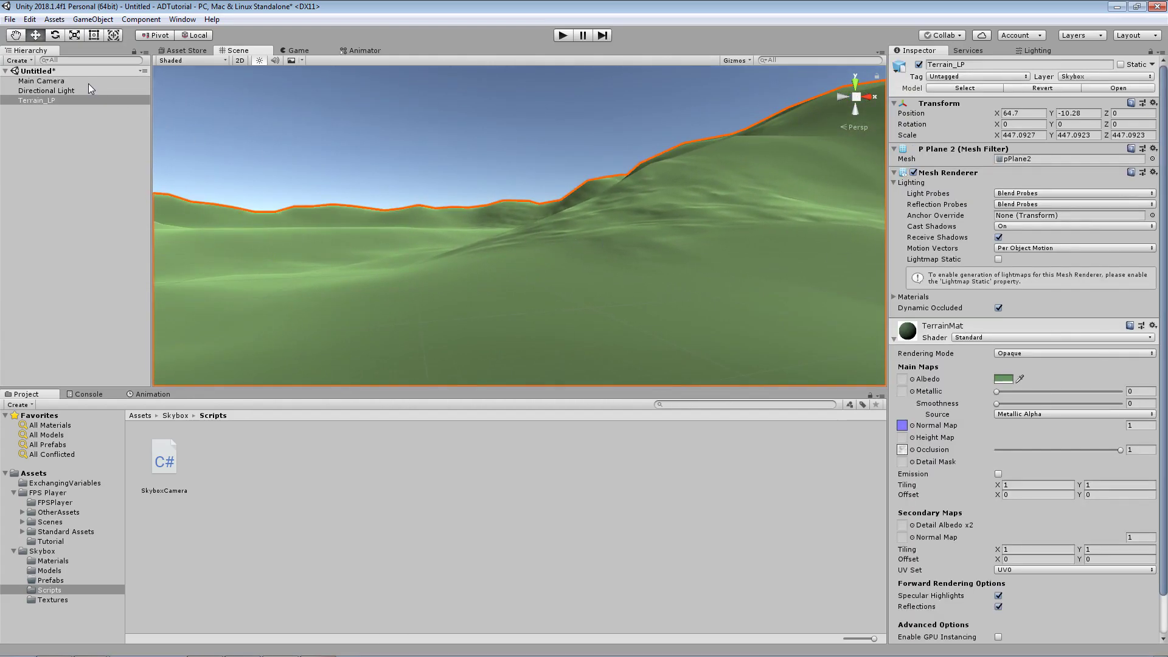
{"action": "left_click", "coordinate": [41, 81]}
{"action": "key", "text": "f"}
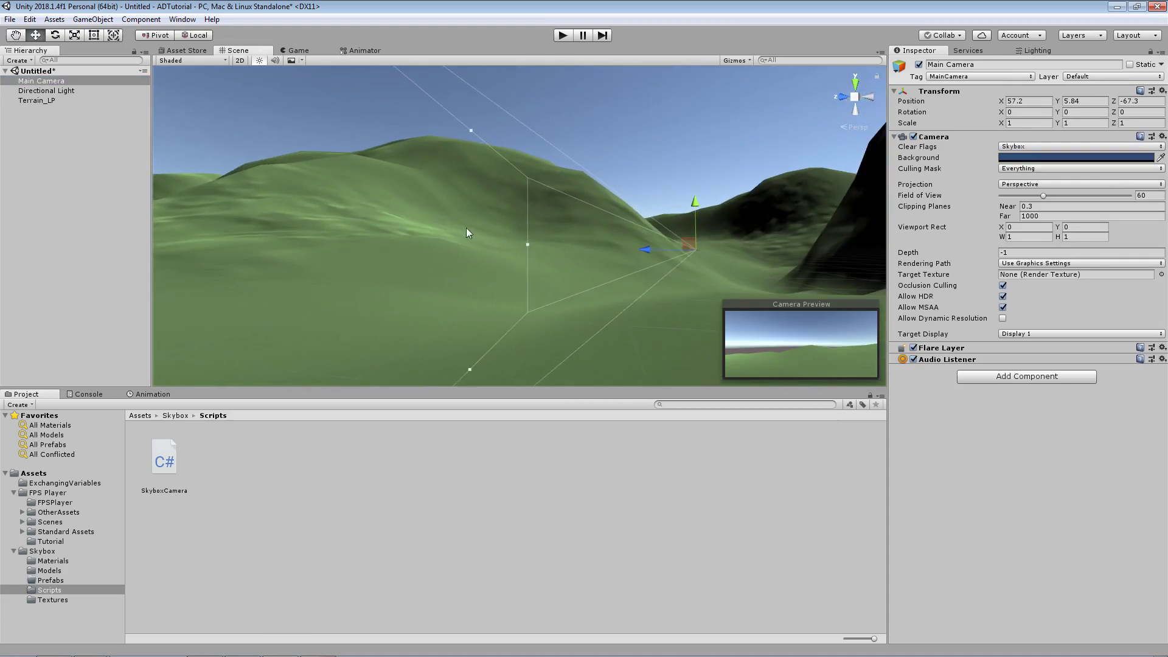
{"action": "mouse_move", "coordinate": [544, 250]}
{"action": "left_mouse_down", "text": "alt"}
{"action": "mouse_move", "coordinate": [488, 218]}
{"action": "mouse_move", "coordinate": [537, 257]}
{"action": "left_mouse_up", "text": "alt"}
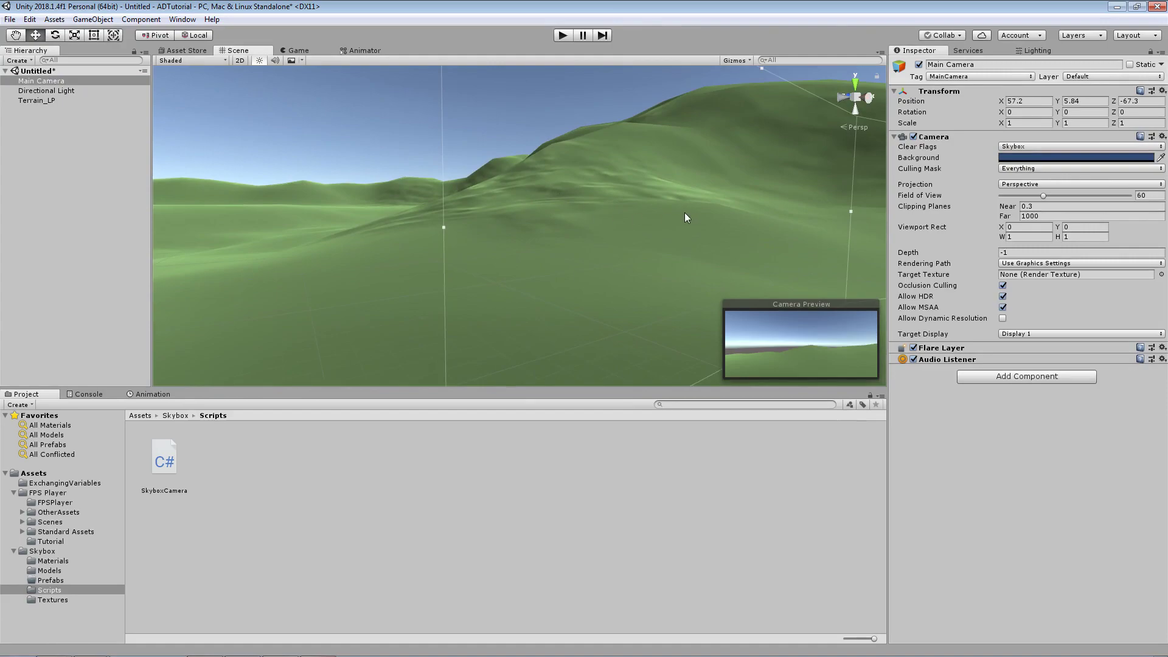
{"action": "left_click_drag", "start_coordinate": [686, 217], "coordinate": [622, 203], "text": "alt"}
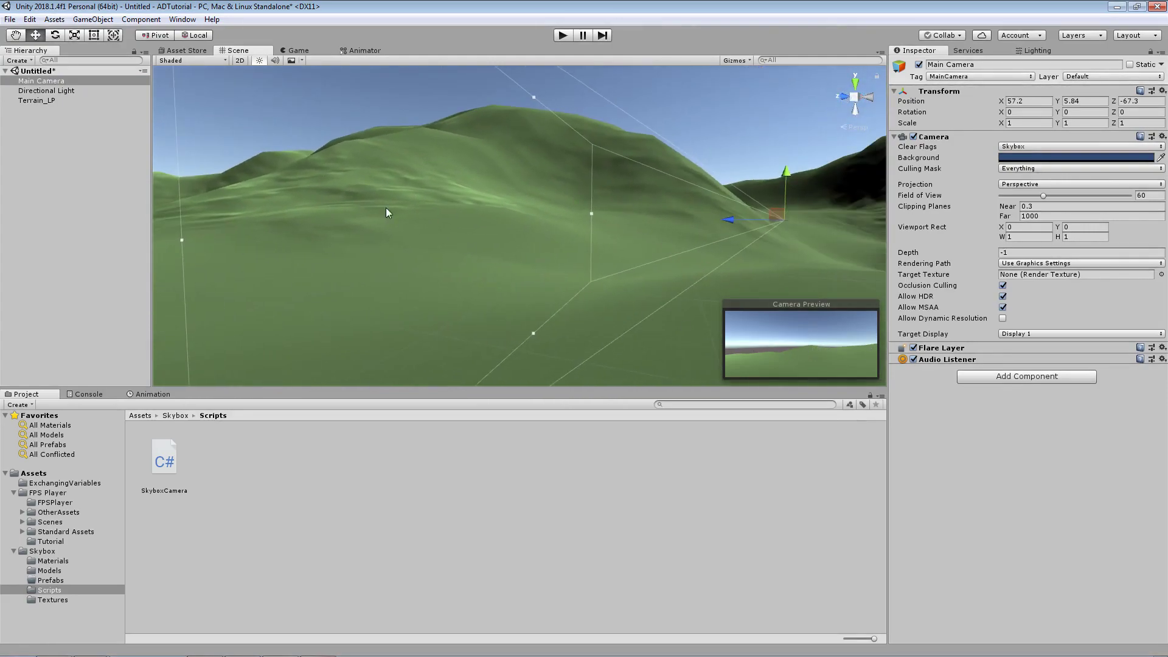
{"action": "left_click_drag", "start_coordinate": [385, 208], "coordinate": [481, 204], "text": "alt"}
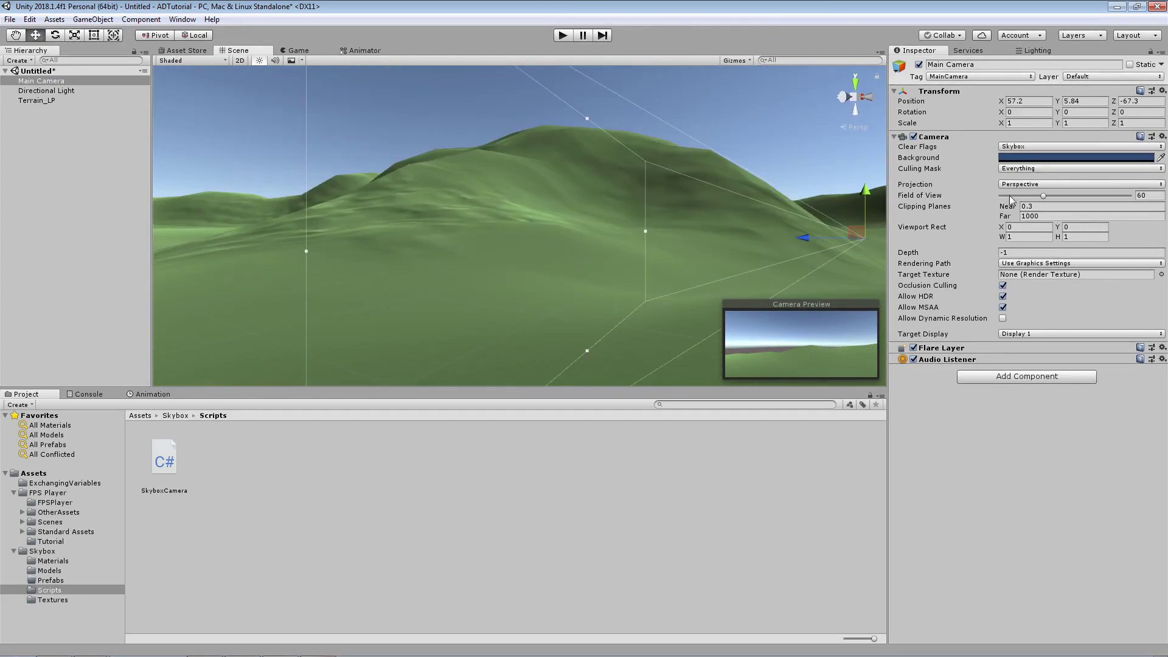
{"action": "left_click_drag", "start_coordinate": [560, 244], "coordinate": [613, 221], "text": "alt"}
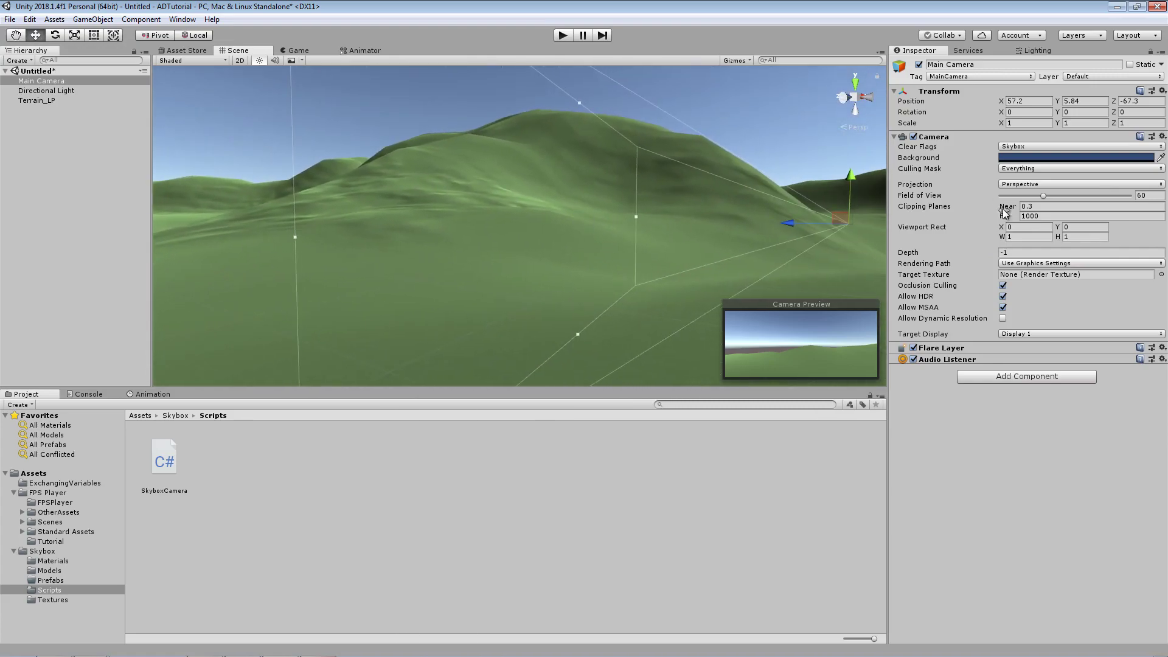
{"action": "left_click_drag", "start_coordinate": [1008, 217], "coordinate": [626, 243]}
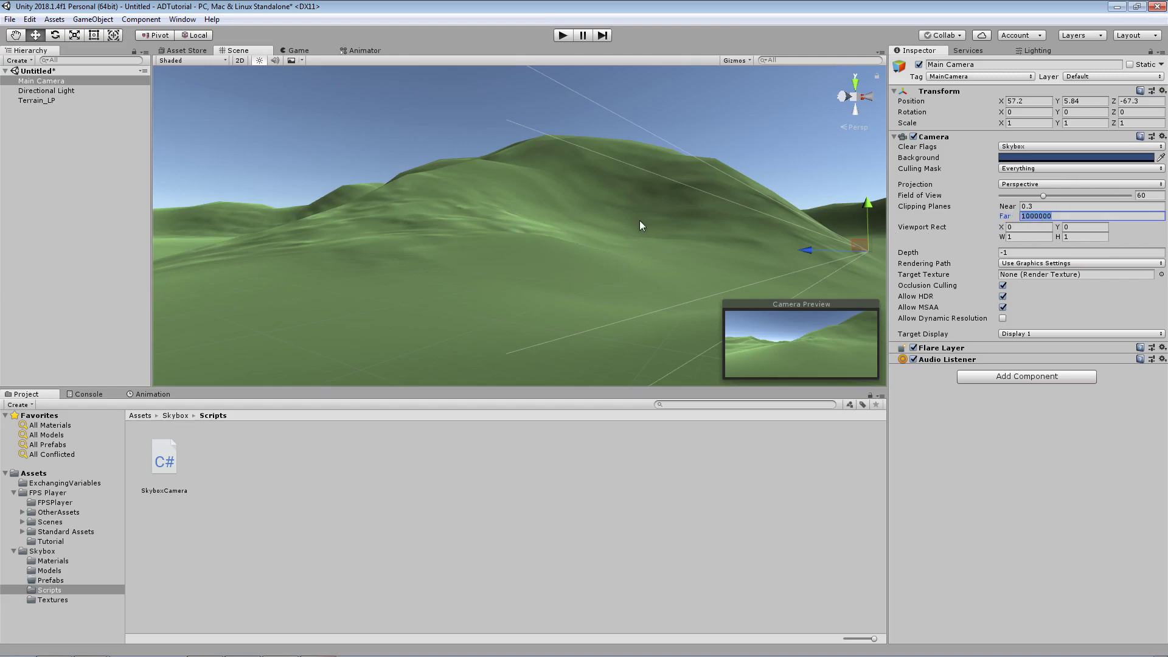
Examine the enlarged terrain's hills from several viewing angles near the ground
{"action": "right_click_drag", "start_coordinate": [640, 226], "coordinate": [769, 241]}
{"action": "left_click", "coordinate": [399, 251]}
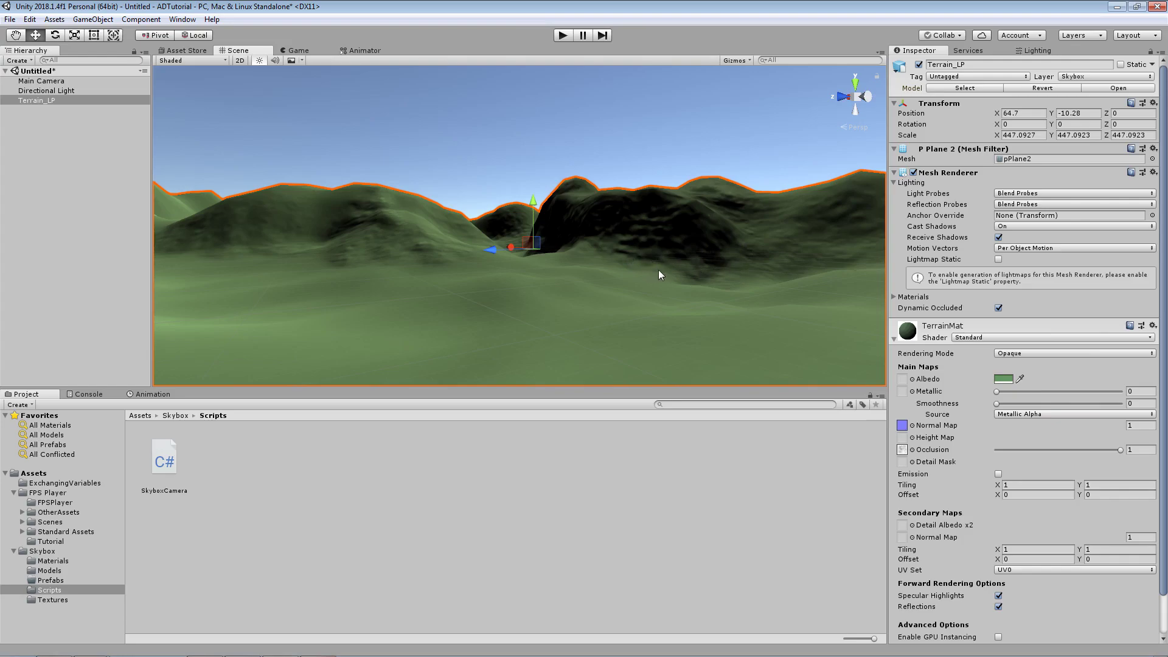
{"action": "mouse_move", "coordinate": [666, 269]}
{"action": "right_mouse_down"}
{"action": "mouse_move", "coordinate": [654, 276]}
{"action": "mouse_move", "coordinate": [667, 274]}
{"action": "right_mouse_up"}
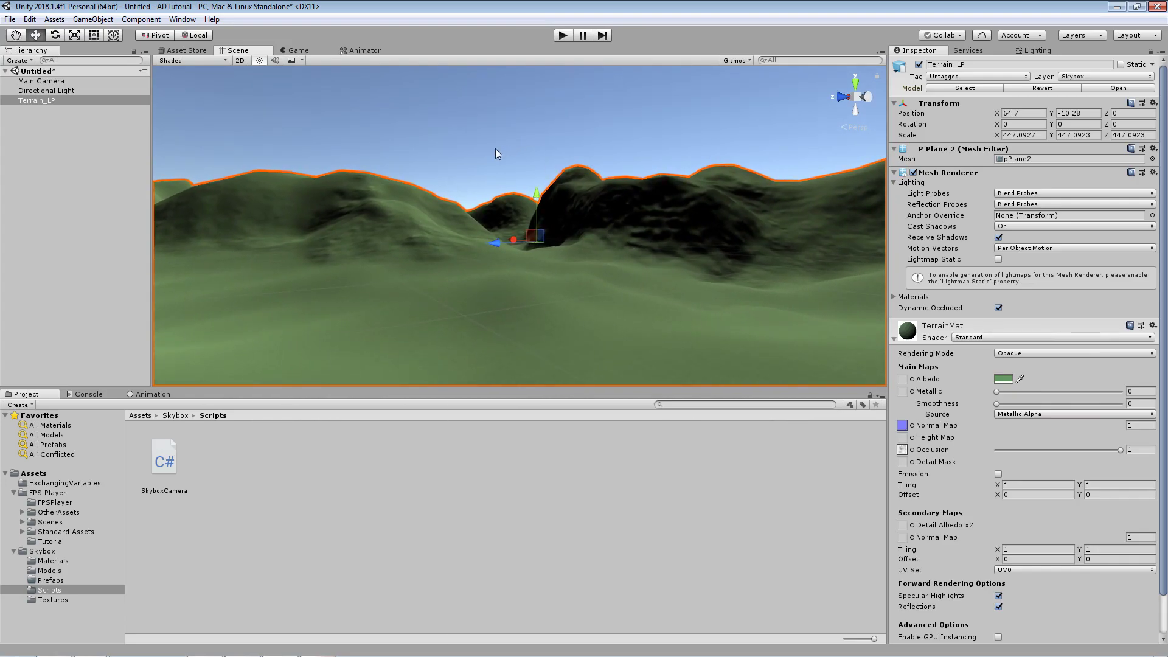
{"action": "left_click", "coordinate": [519, 183]}
{"action": "right_click_drag", "start_coordinate": [587, 263], "coordinate": [500, 247]}
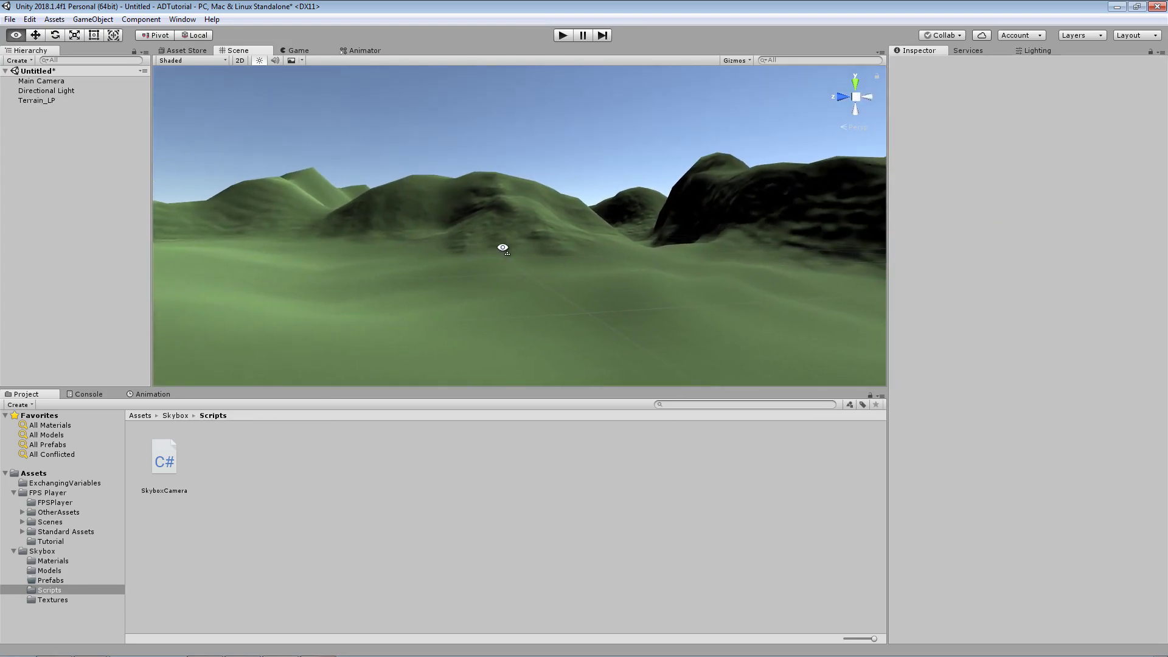